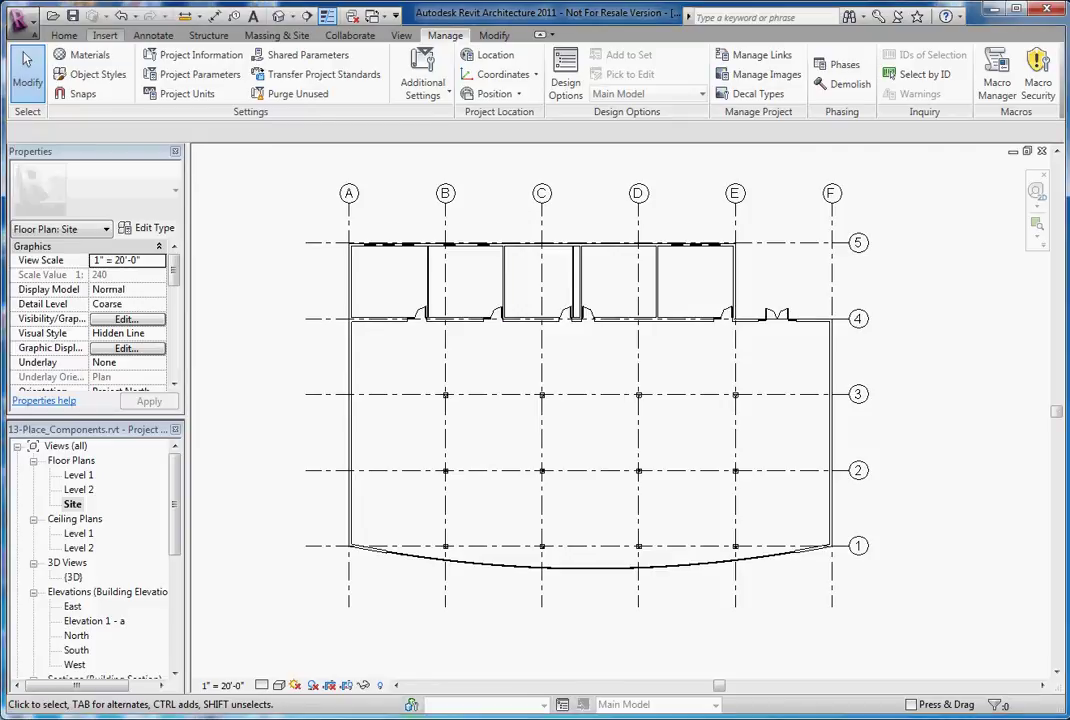
Start a CAD link to Site Base.dwg from the Desktop, limited to its visible layers
left_click(104, 35)
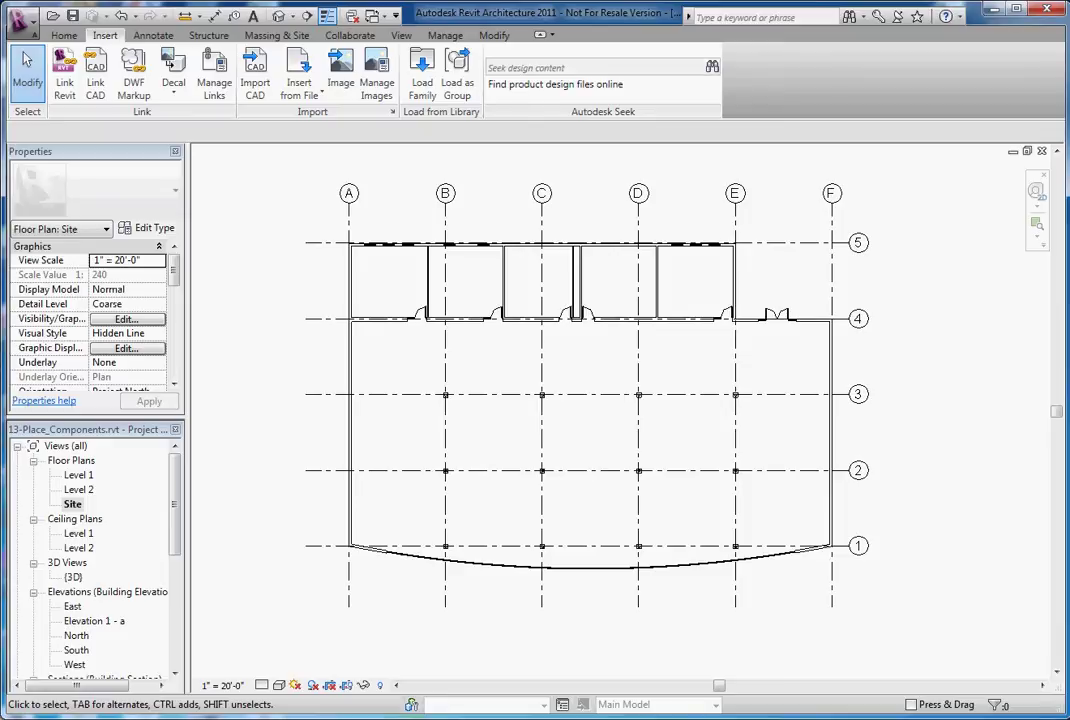
left_click(95, 75)
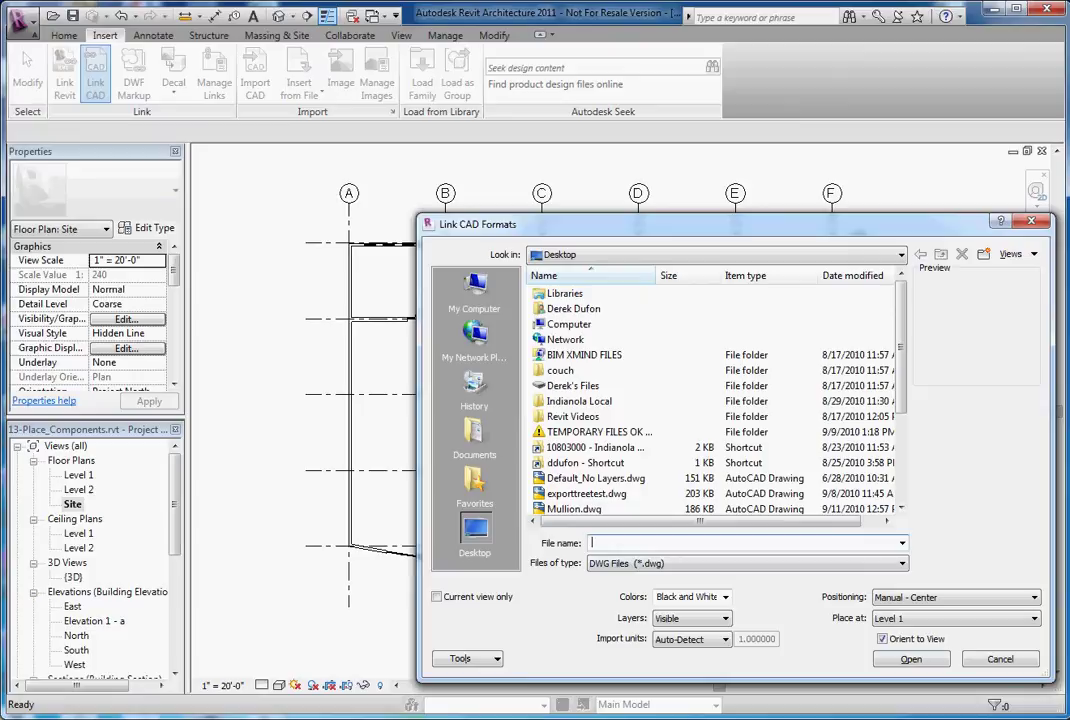
scroll(715, 400, "down", 3)
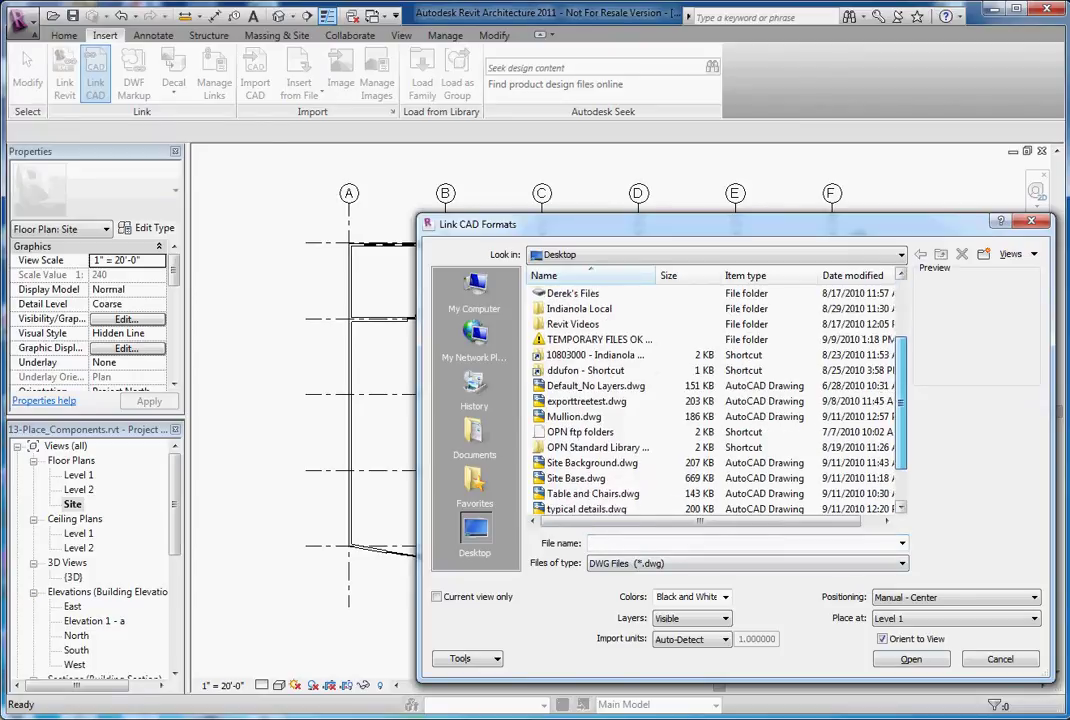
left_click(576, 432)
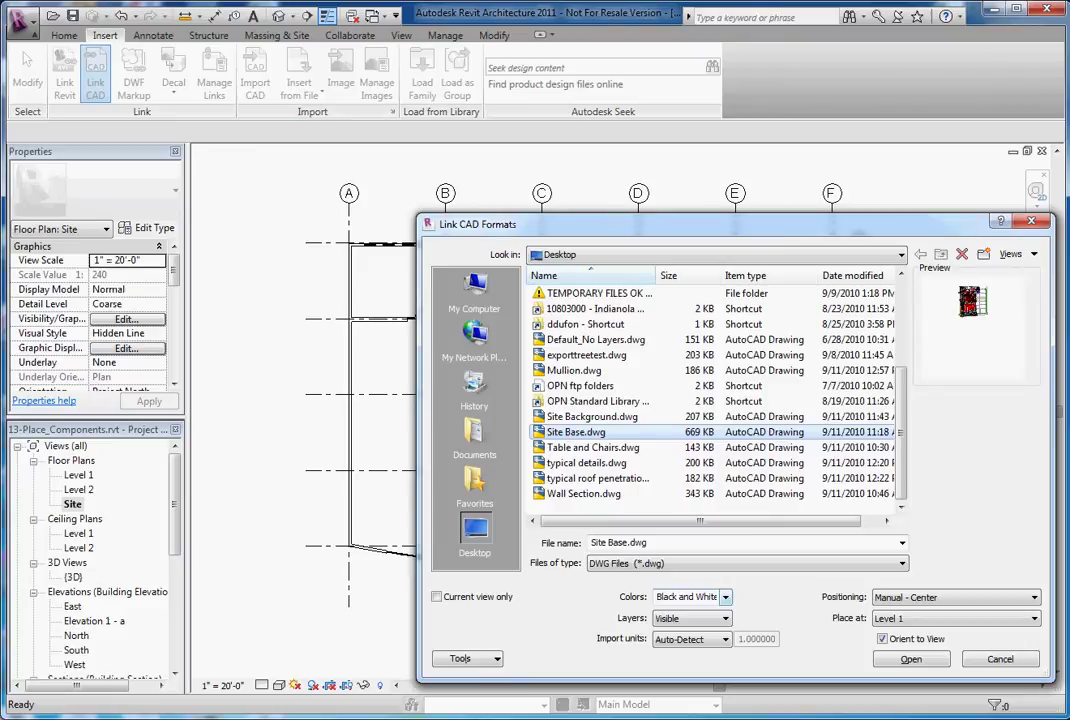
left_click(690, 618)
left_click(725, 618)
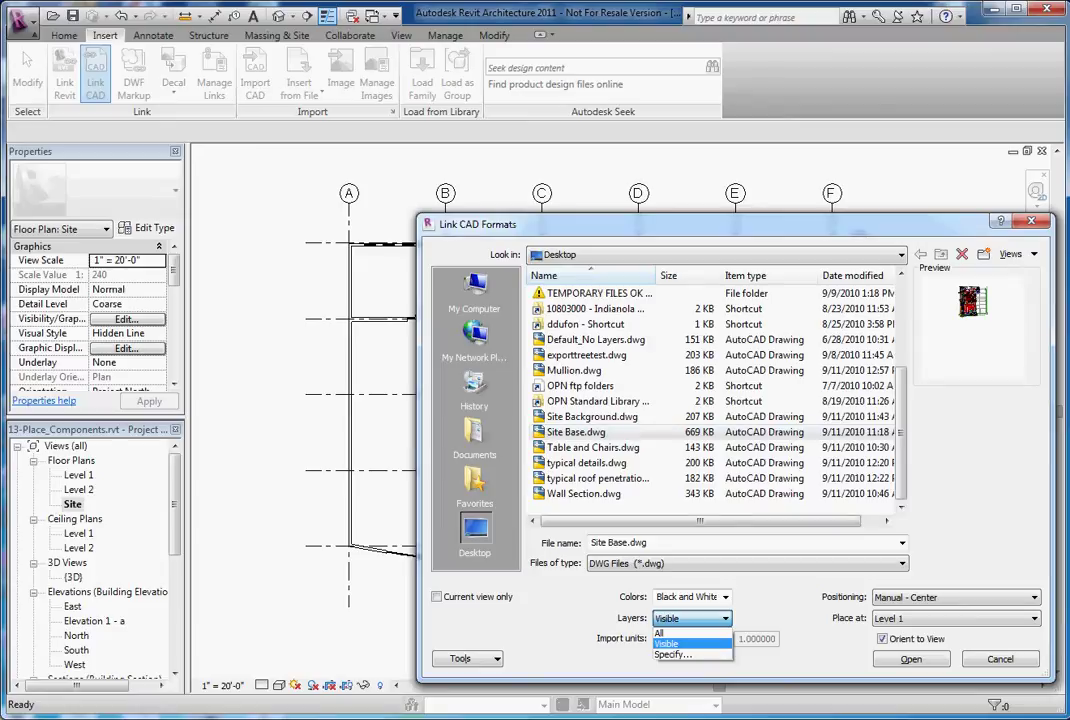
key("Down")
key("Tab")
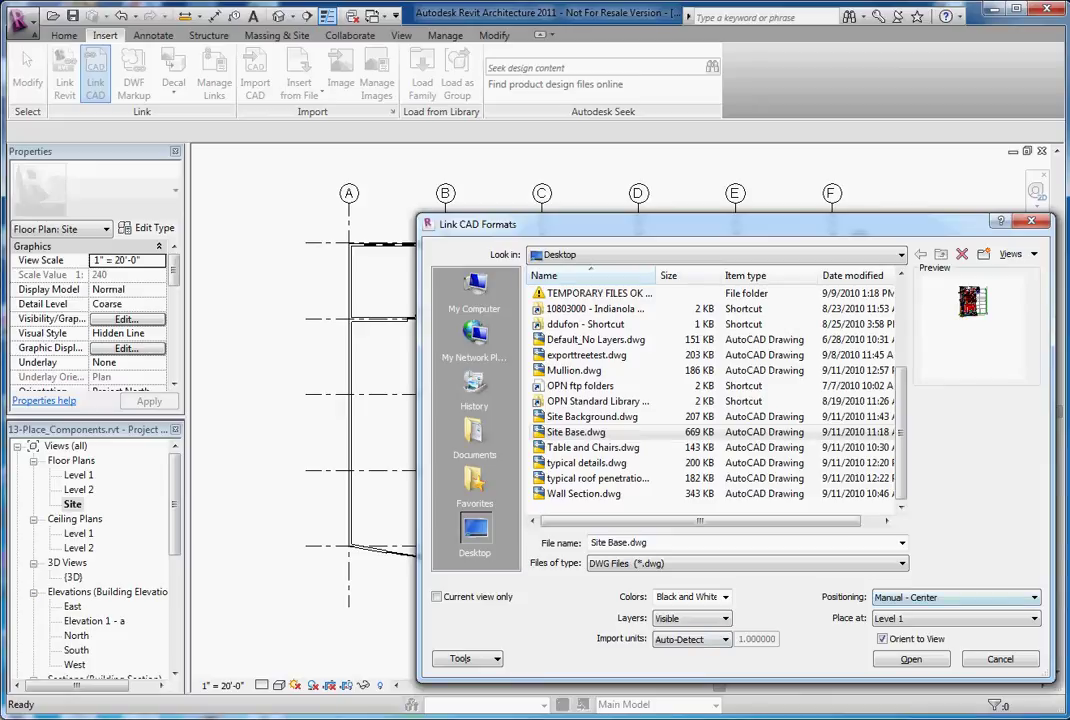
Set the link's positioning to Manual - Center and place the site drawing over the building in the Site plan
left_click(1033, 597)
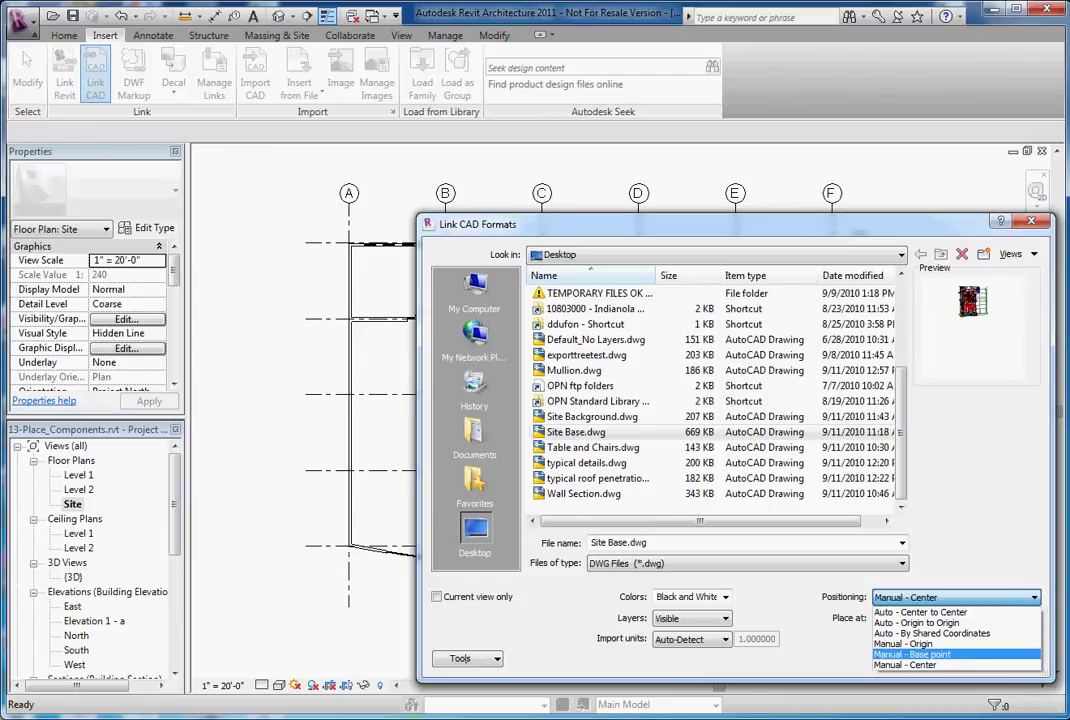
left_click(988, 664)
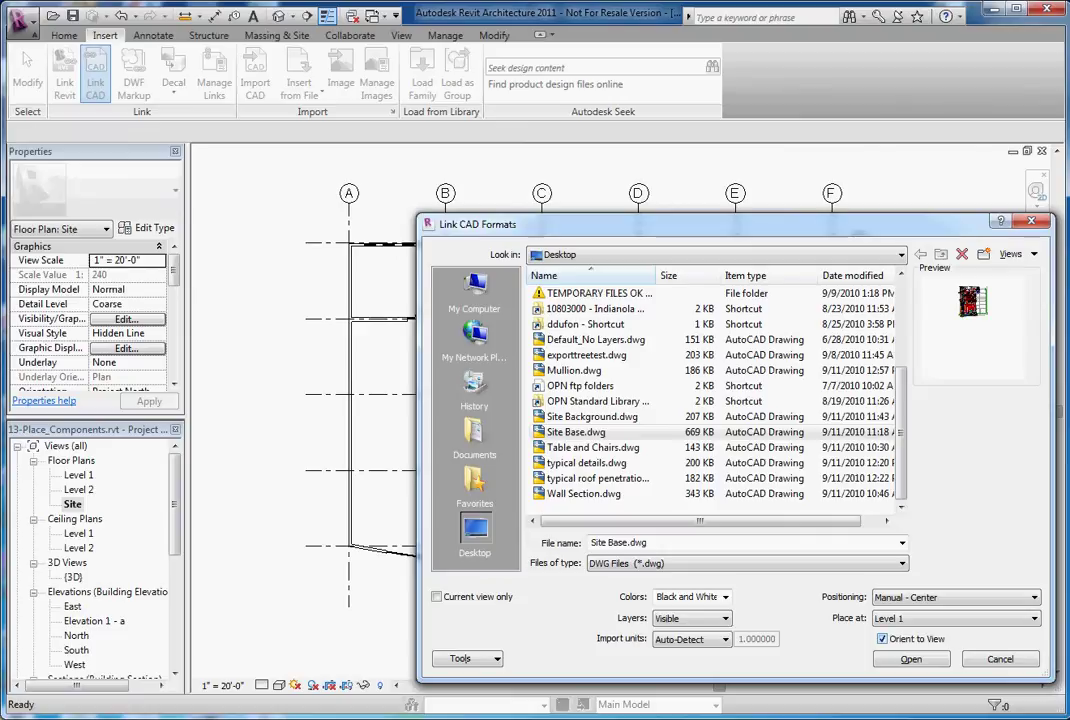
left_click(911, 659)
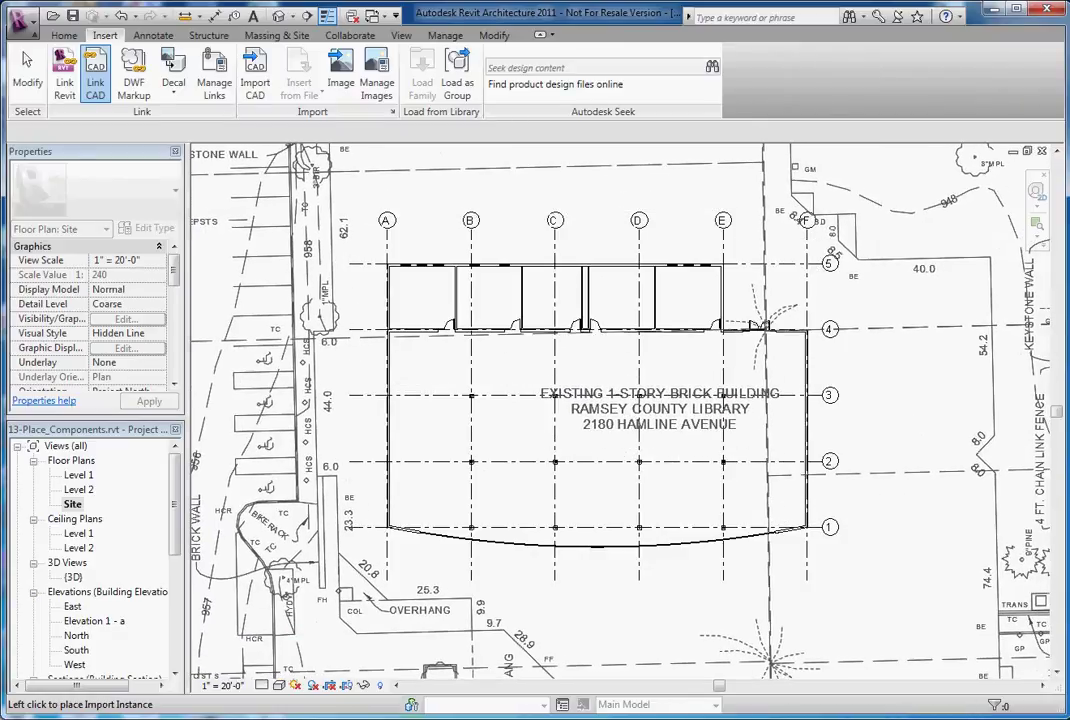
left_click(660, 410)
scroll(615, 567, "down", 1)
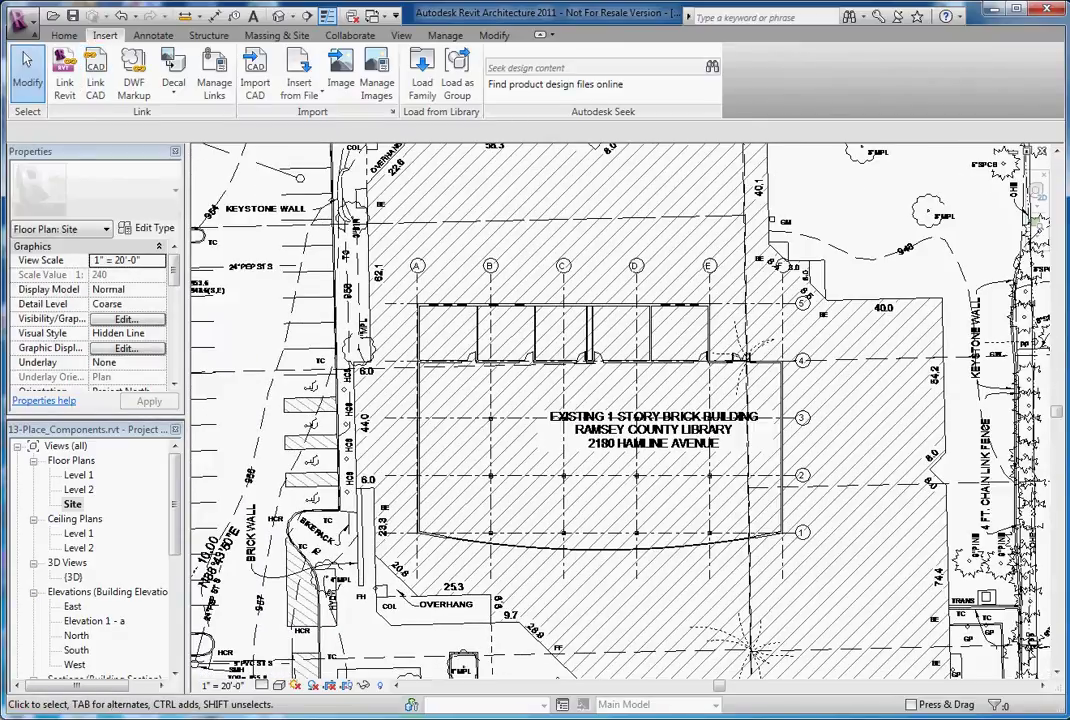
Nudge the linked Site Base.dwg slightly up and to the right relative to the building, leaving it deselected
left_click(615, 567)
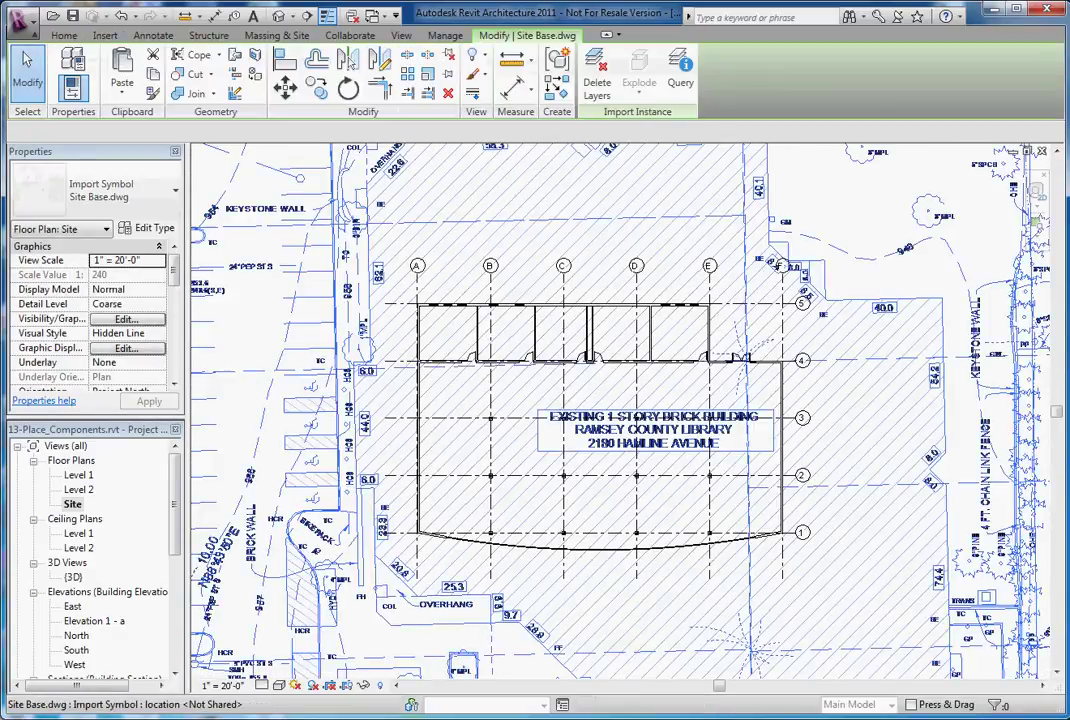
left_click_drag(615, 567, 625, 551)
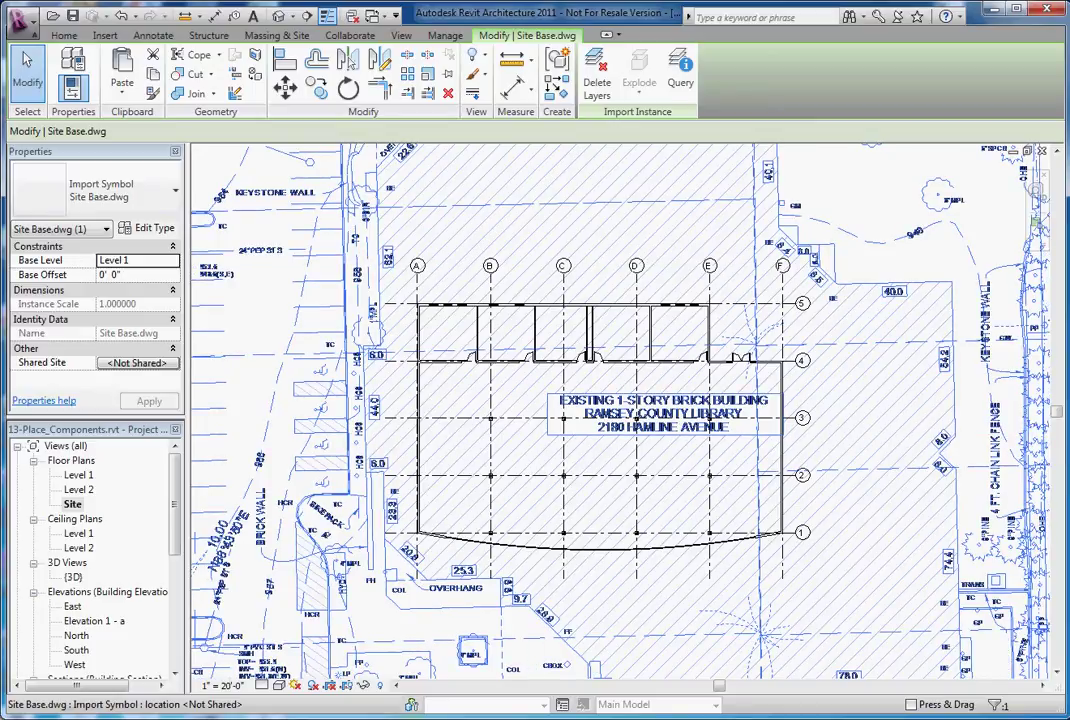
key("Escape")
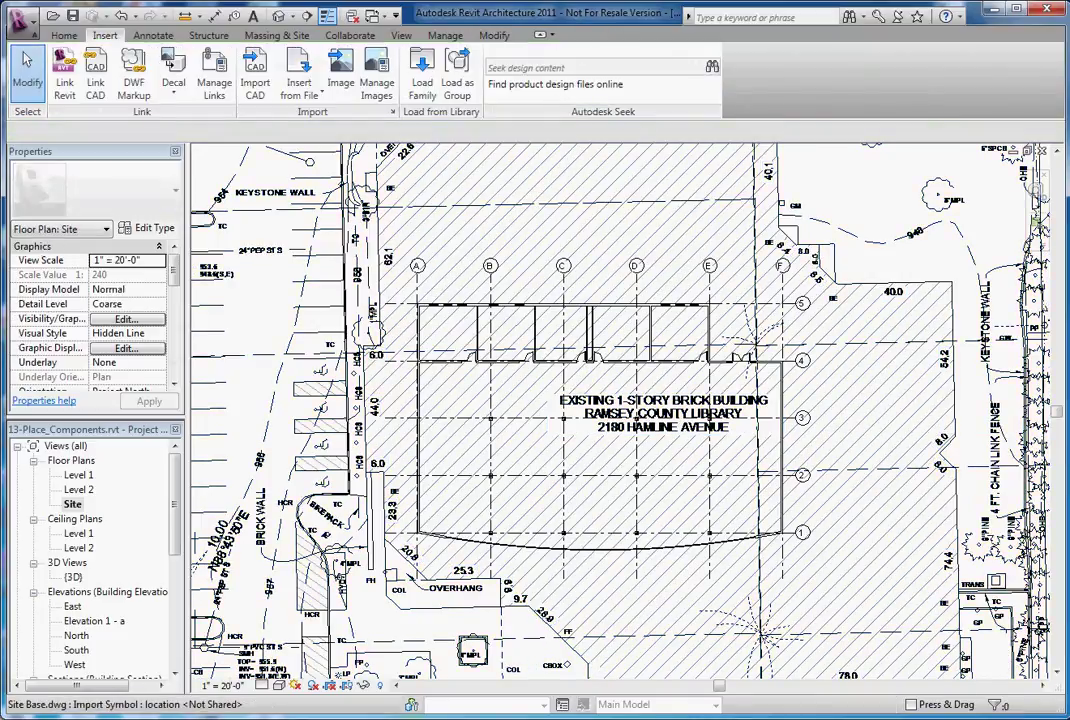
left_click(953, 413)
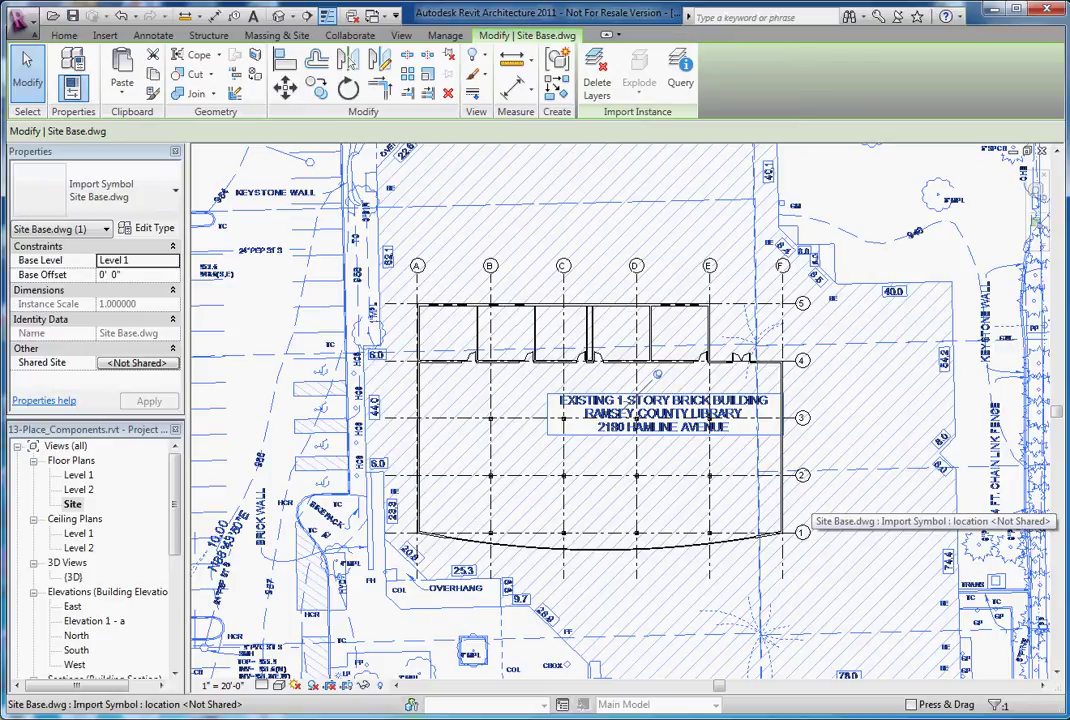
key("Escape")
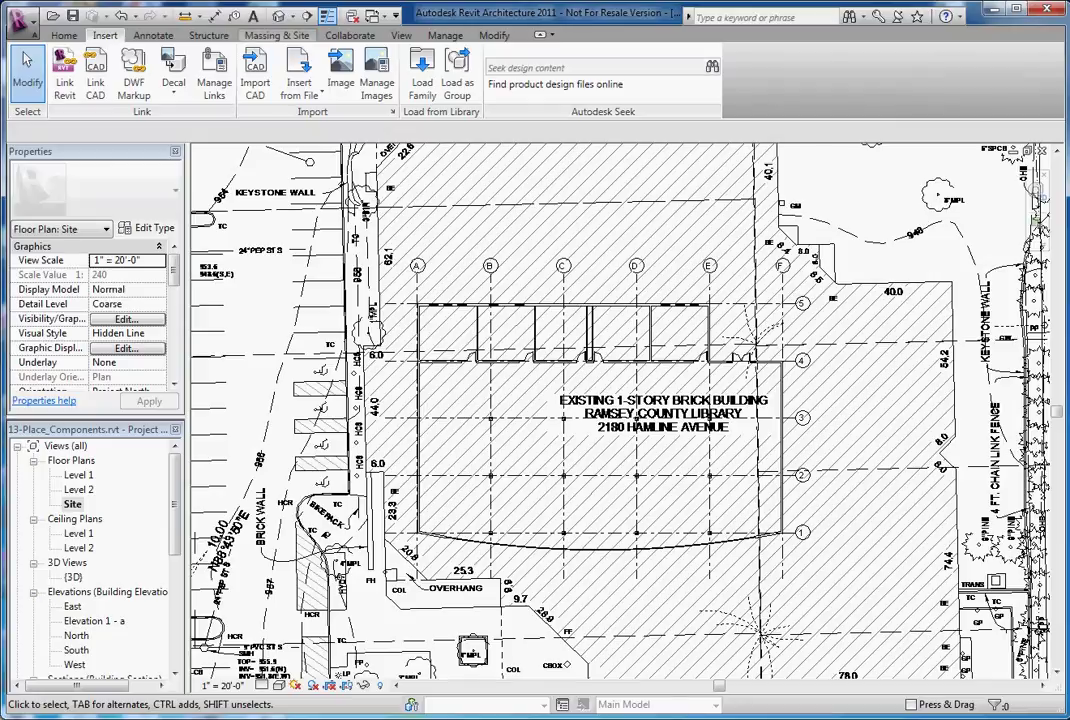
Inspect the linked site drawing and its contour heights around the building in the 3D view, and close that view
left_click(278, 16)
scroll(592, 583, "up", 5)
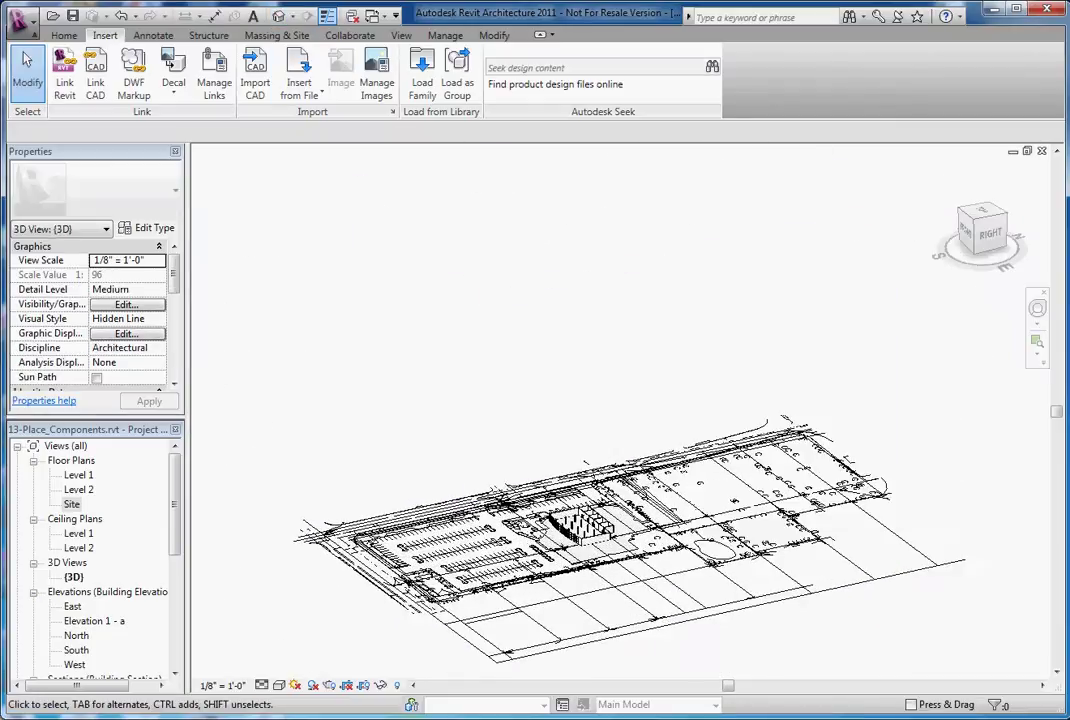
scroll(520, 510, "up", 1)
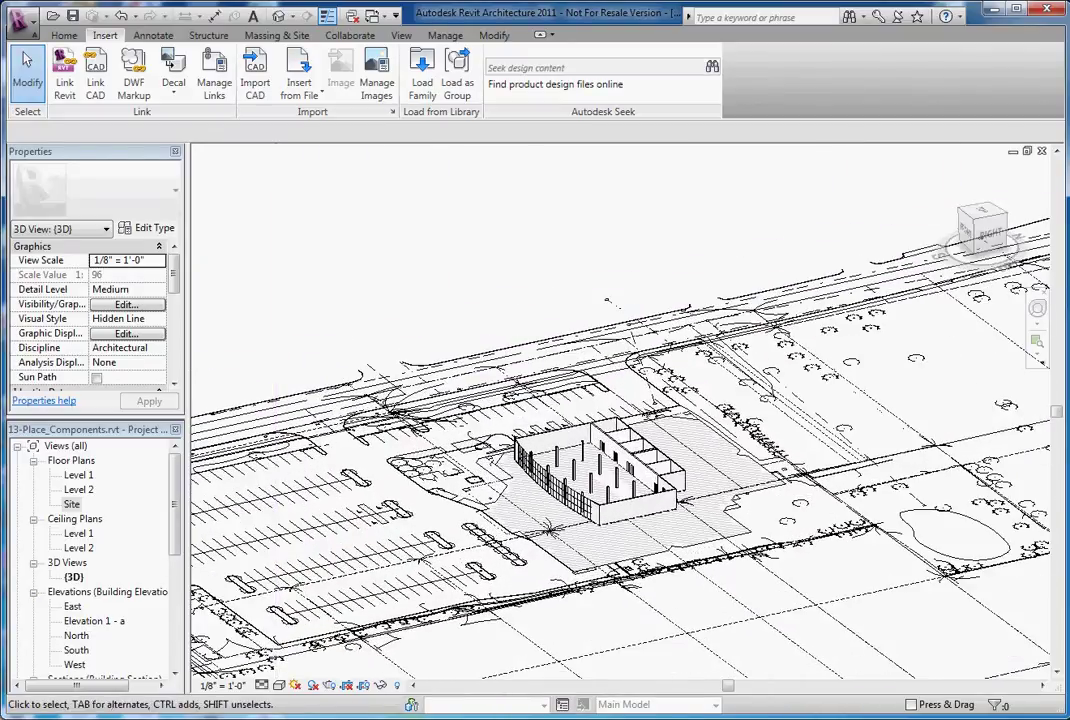
scroll(622, 525, "down", 8)
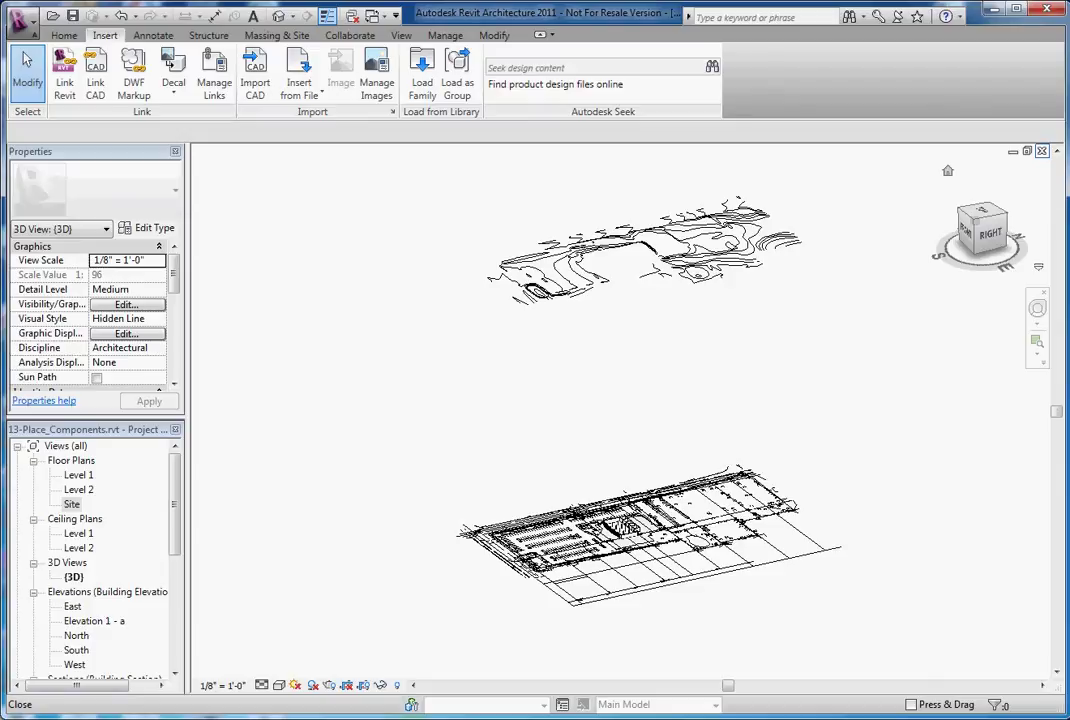
left_click(1041, 151)
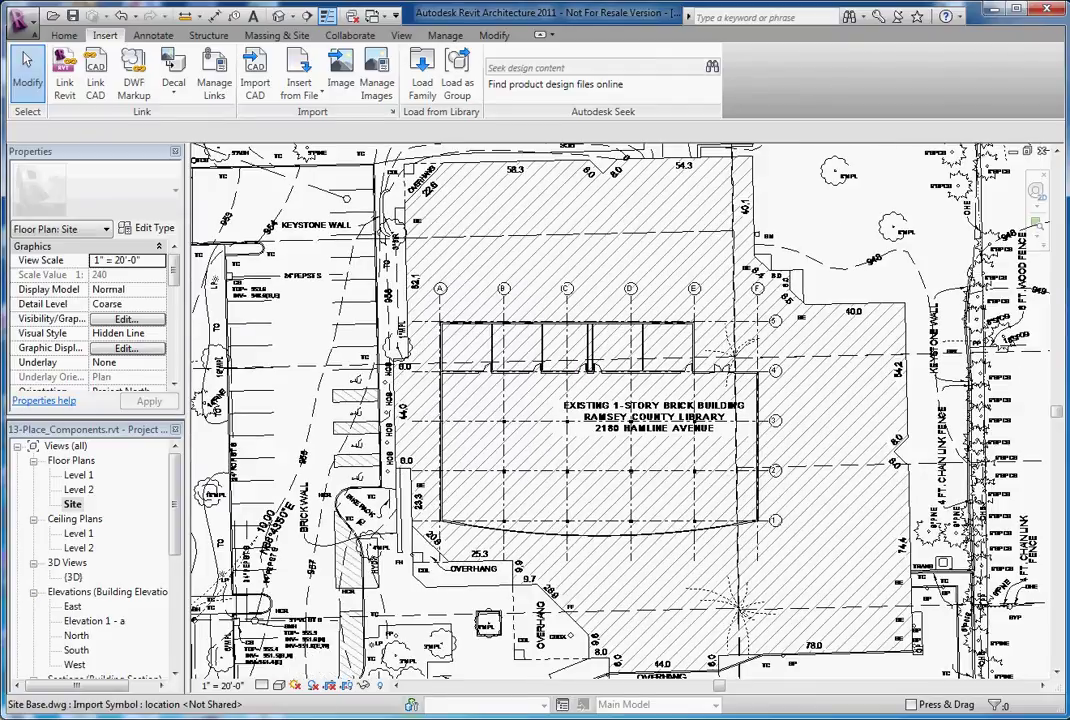
Set the base offset of the linked Site Base.dwg to -0' 2" from Level 1
left_click(657, 373)
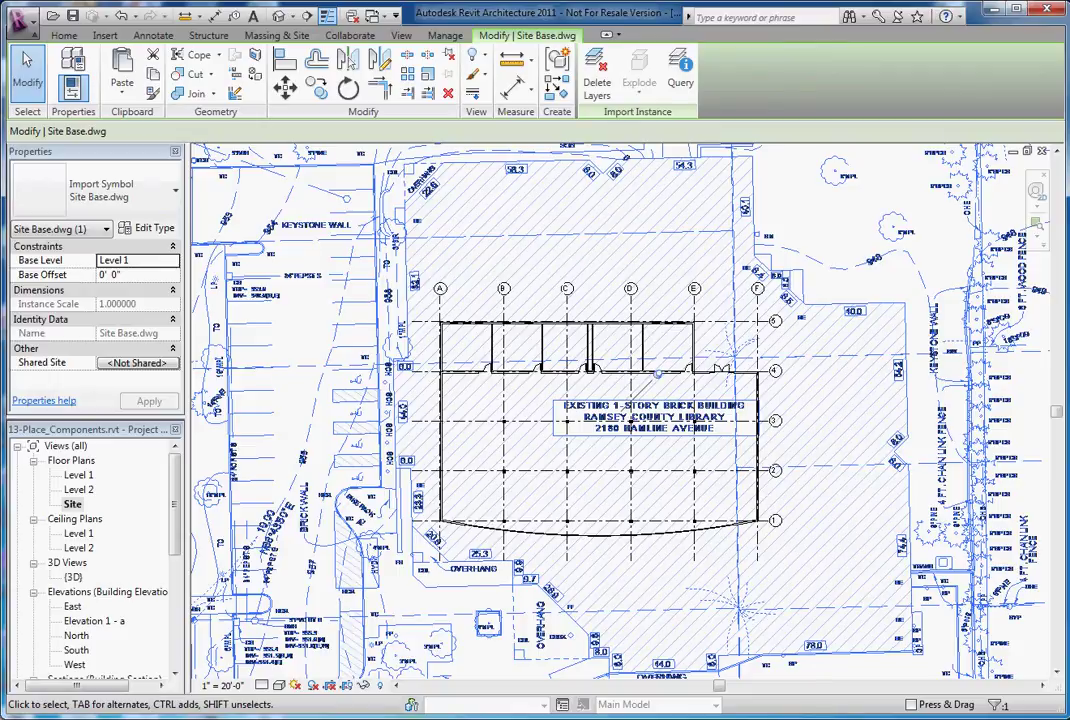
left_click(146, 274)
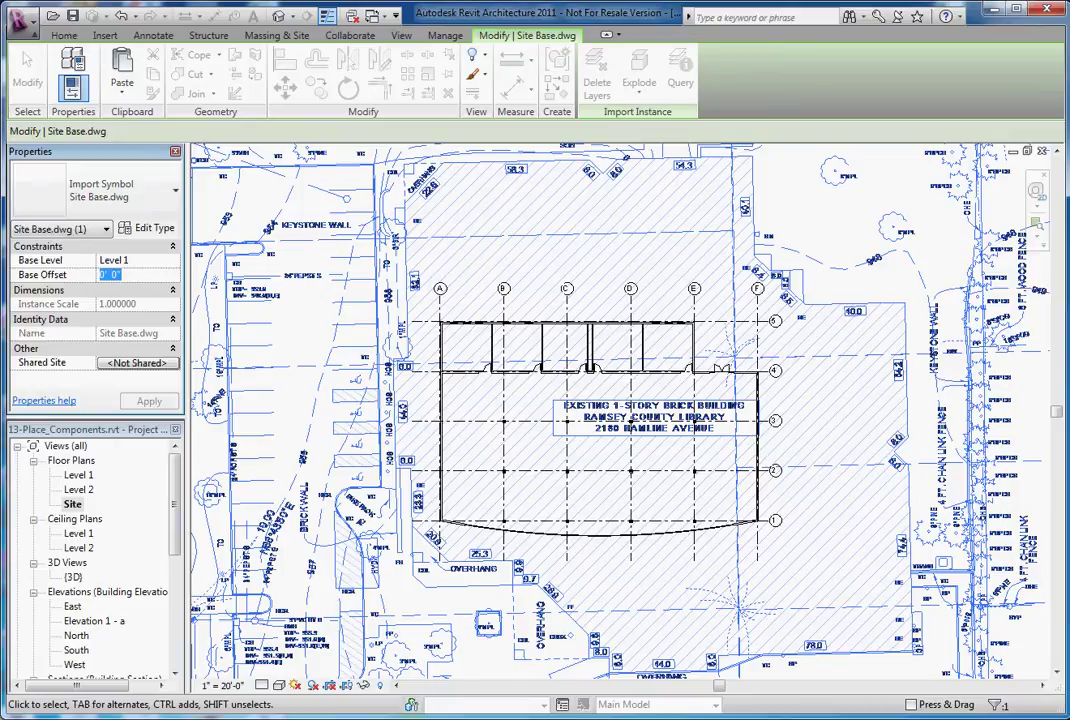
type("0' 2\"")
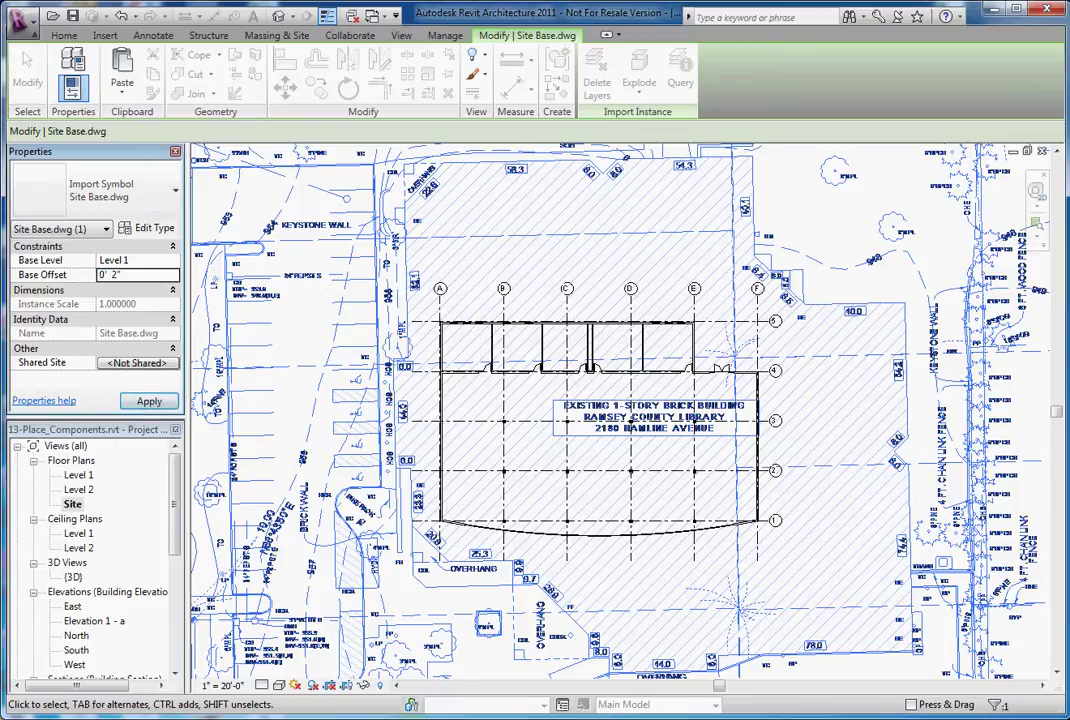
left_click(146, 274)
type("-0' 2")
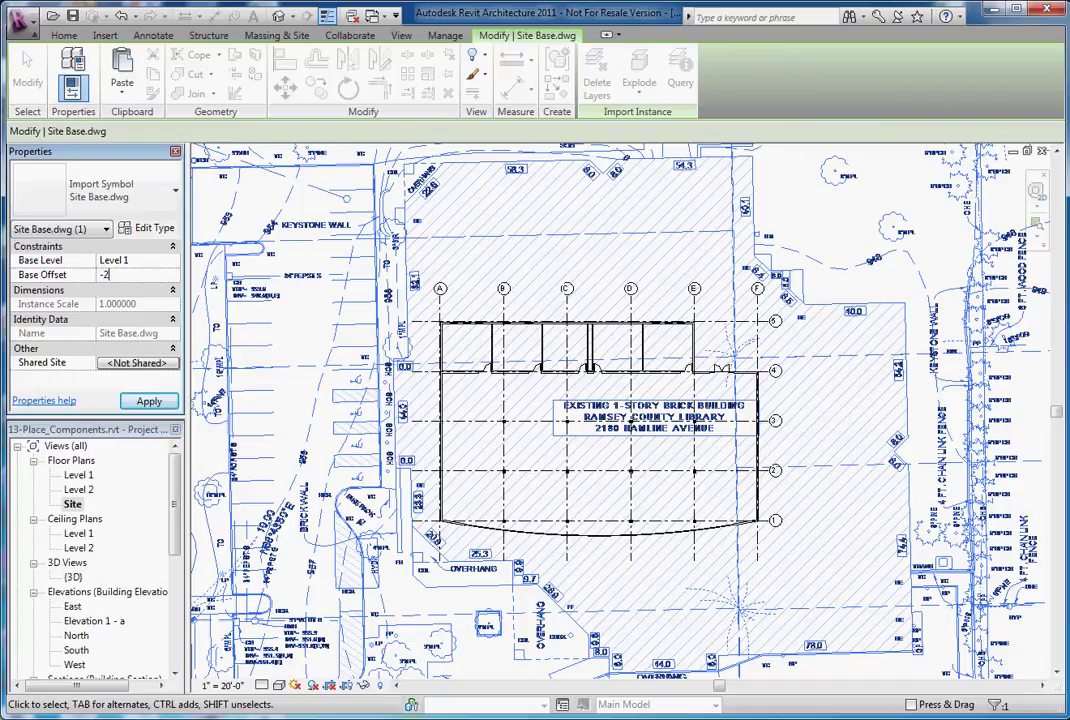
type("\"")
key("Return")
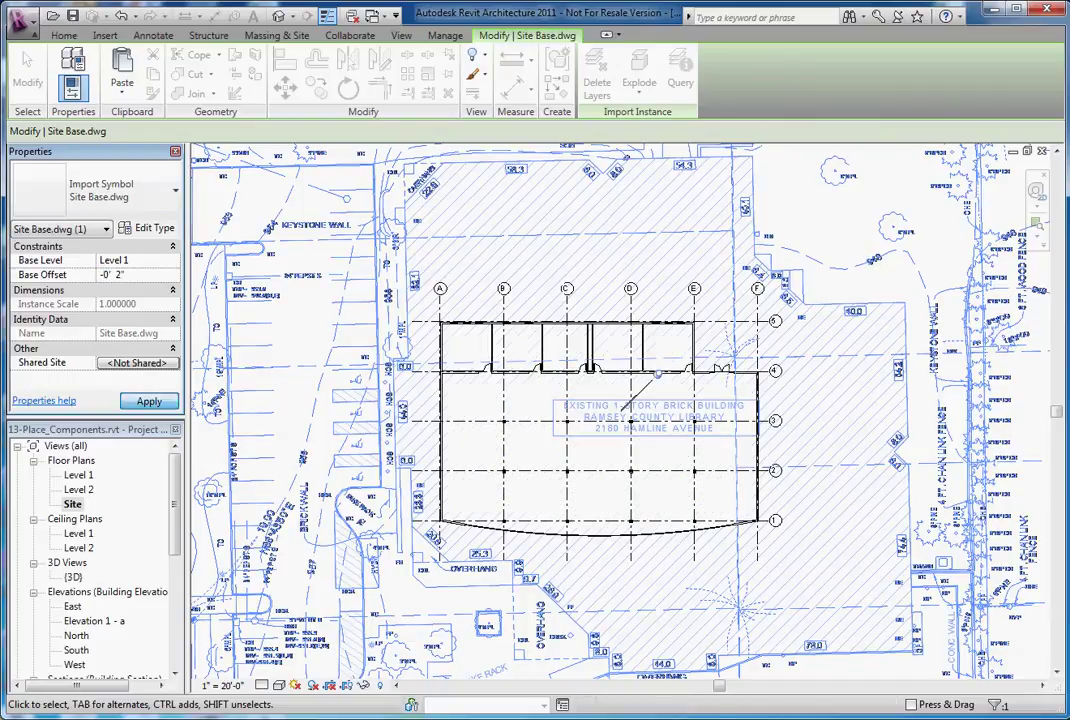
key("Escape")
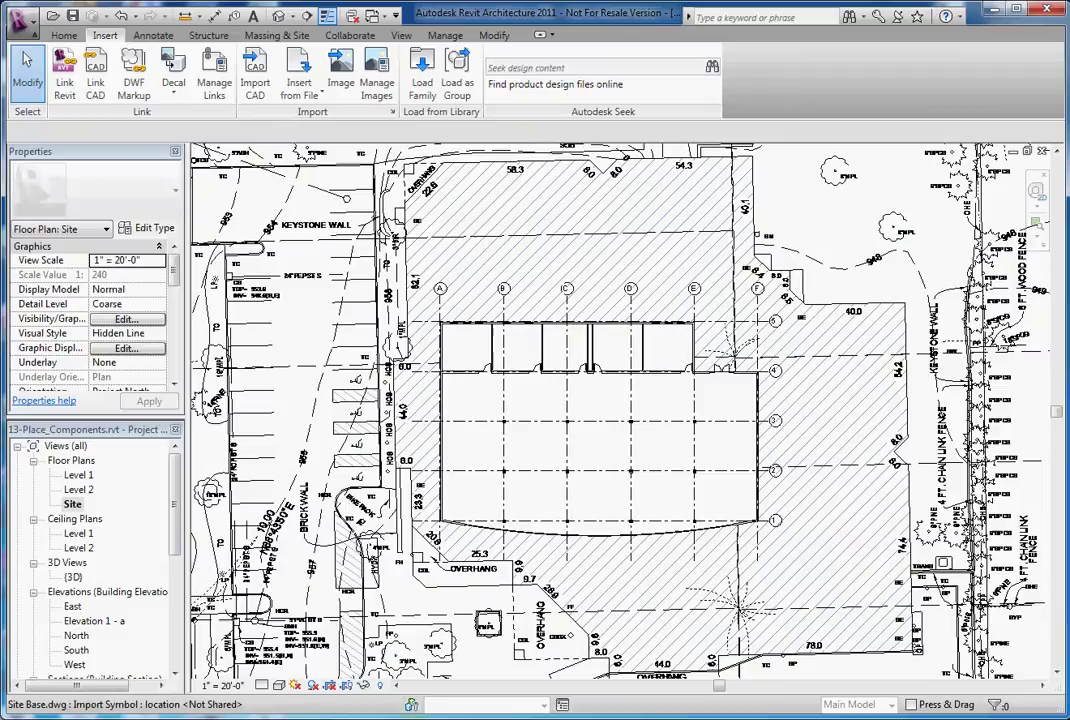
Hide the imported category Site Base.dwg in the Level 1 floor plan through its visibility overrides
scroll(740, 370, "down", 1)
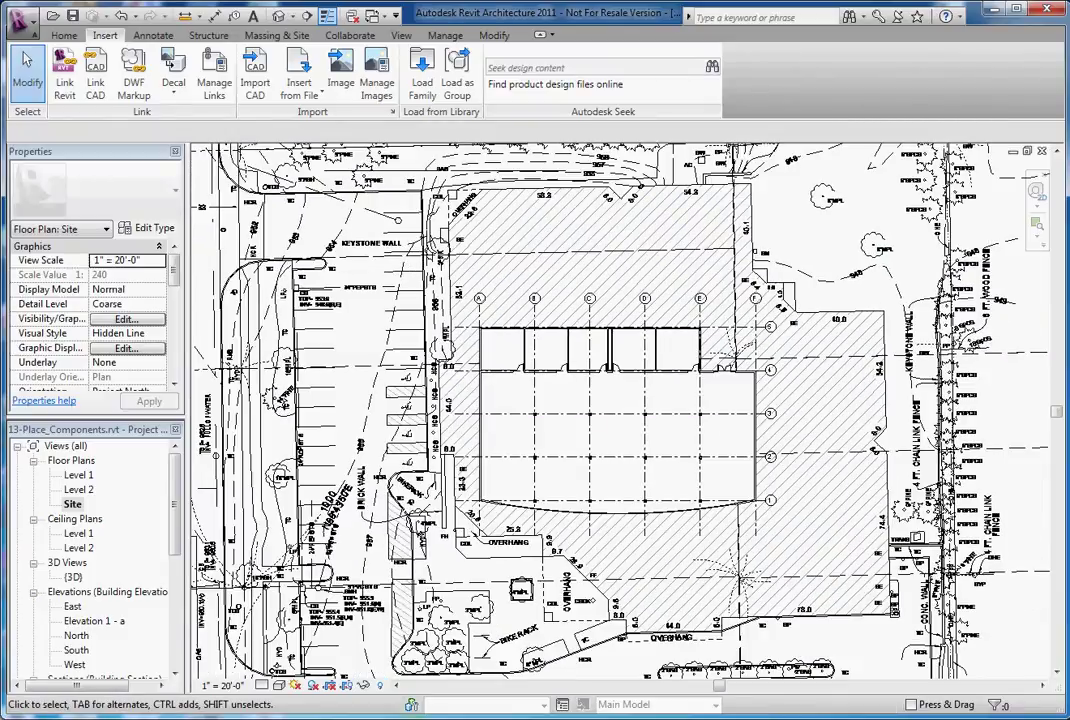
double_click(78, 475)
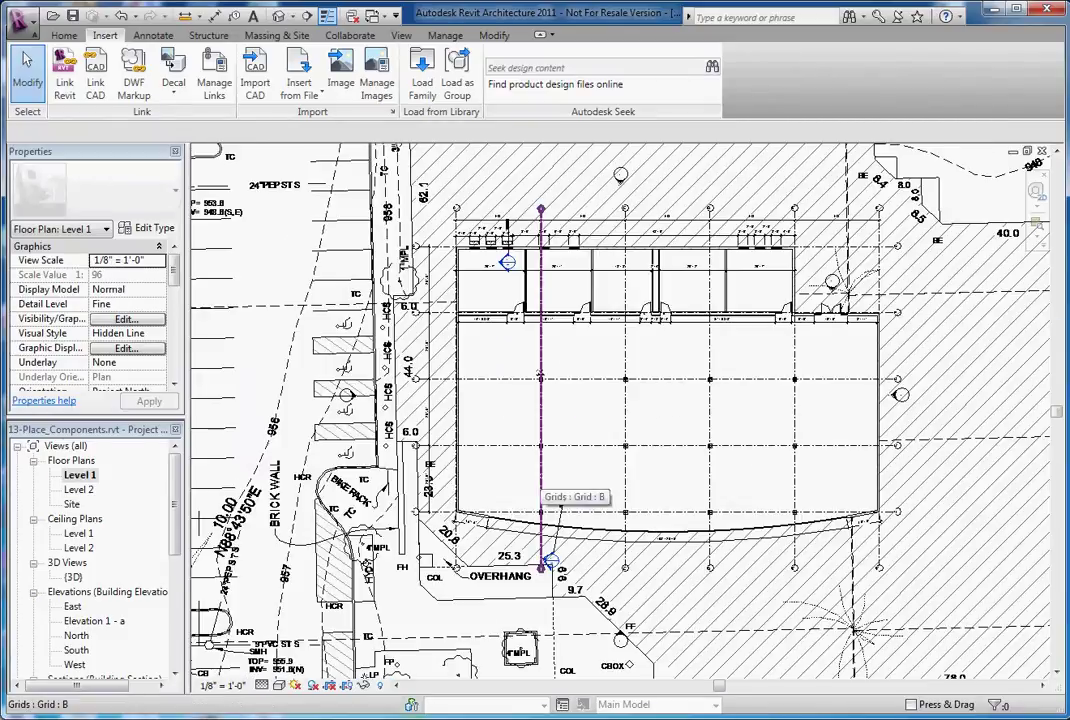
scroll(558, 566, "down", 3)
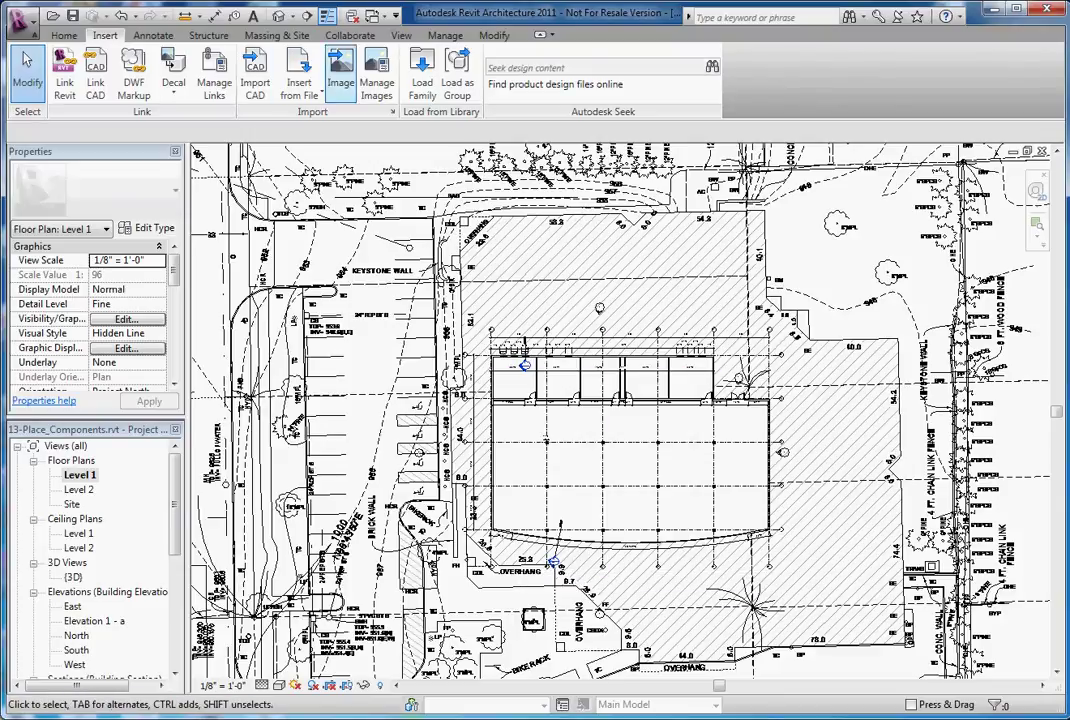
left_click(401, 35)
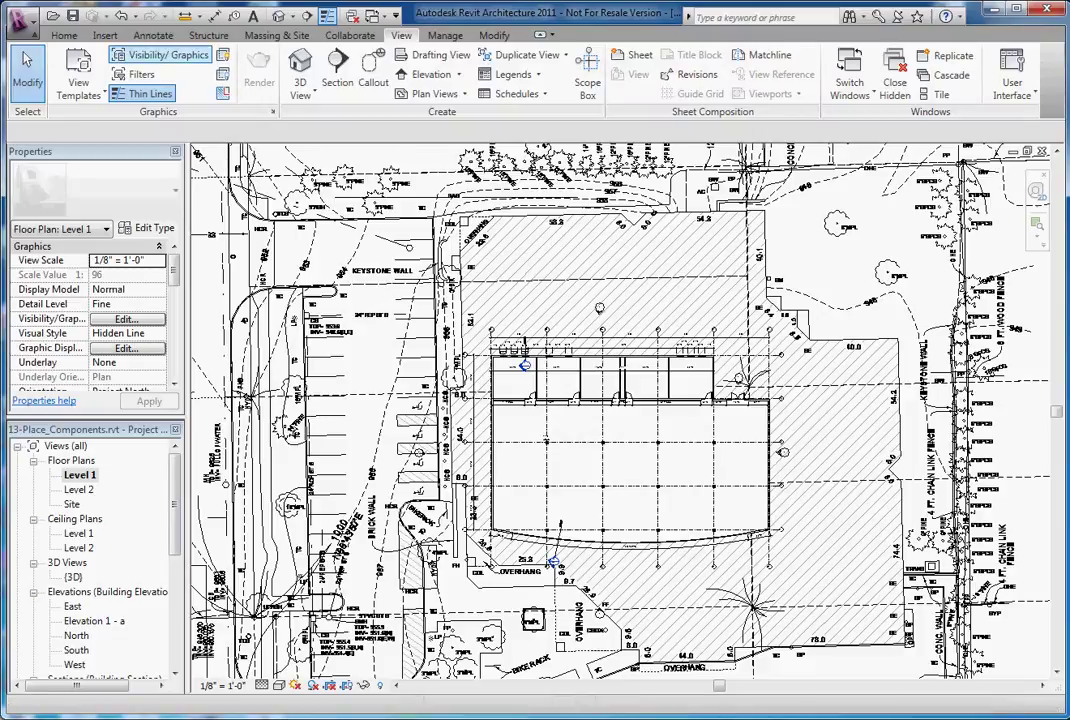
left_click(162, 55)
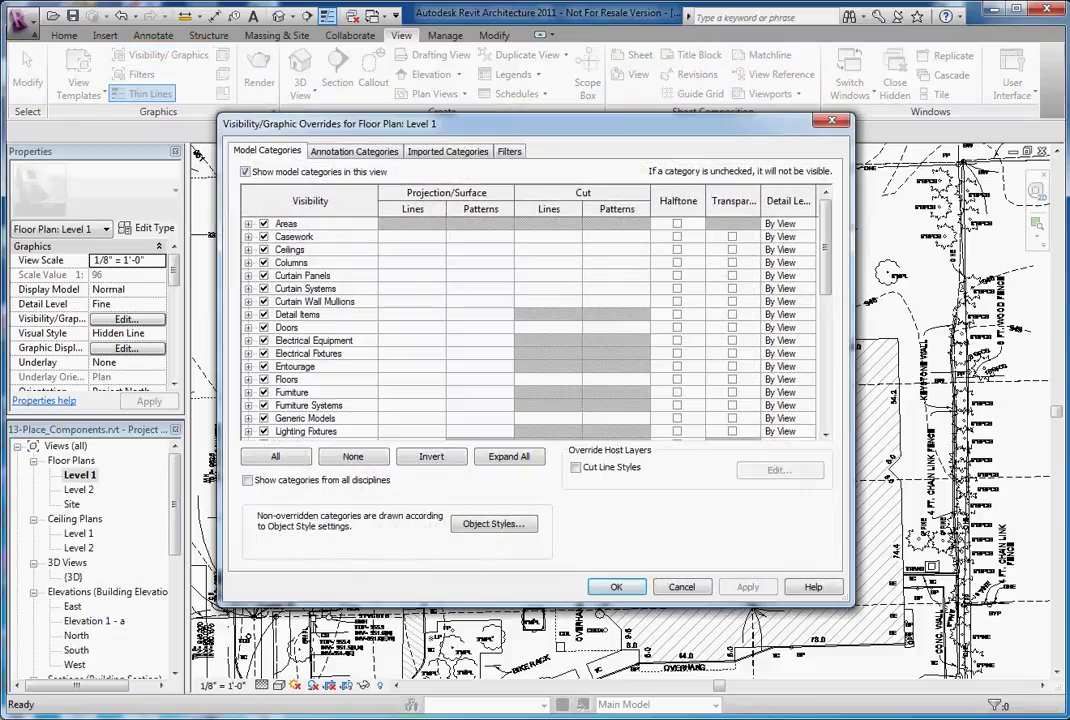
left_click(448, 151)
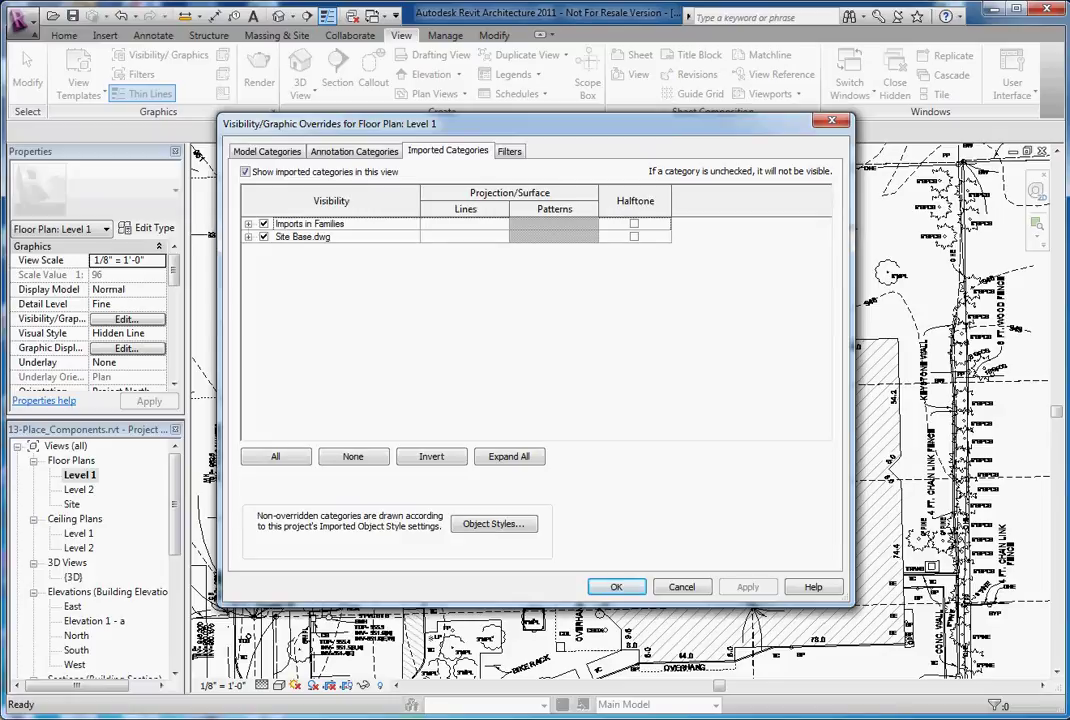
left_click(264, 237)
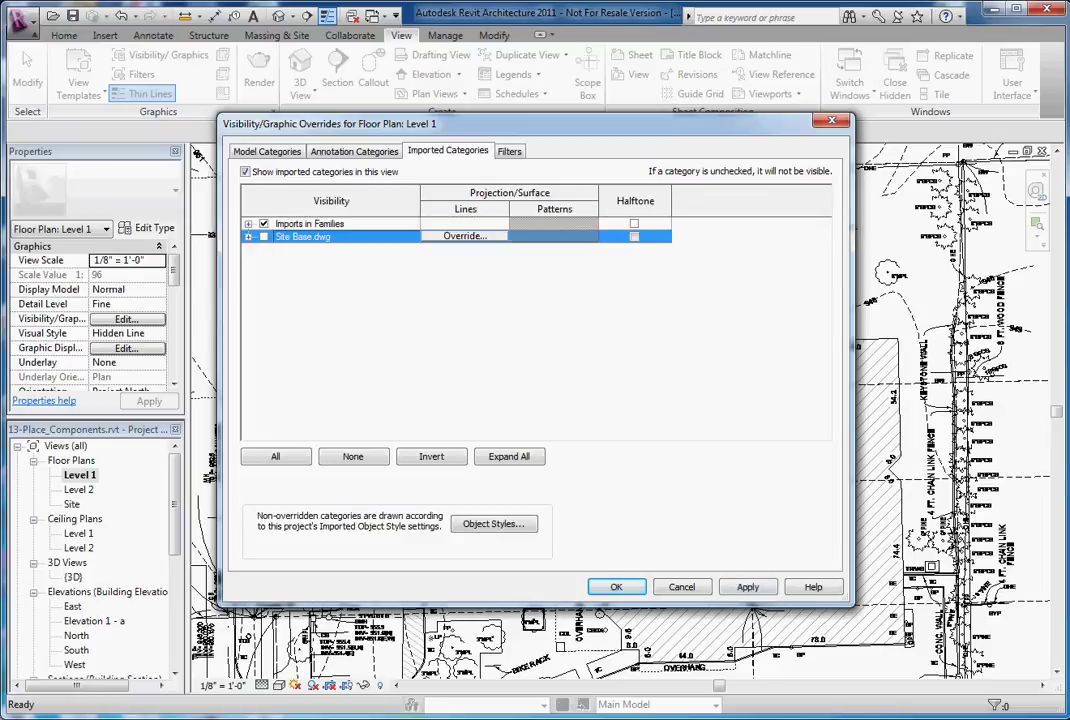
left_click(748, 587)
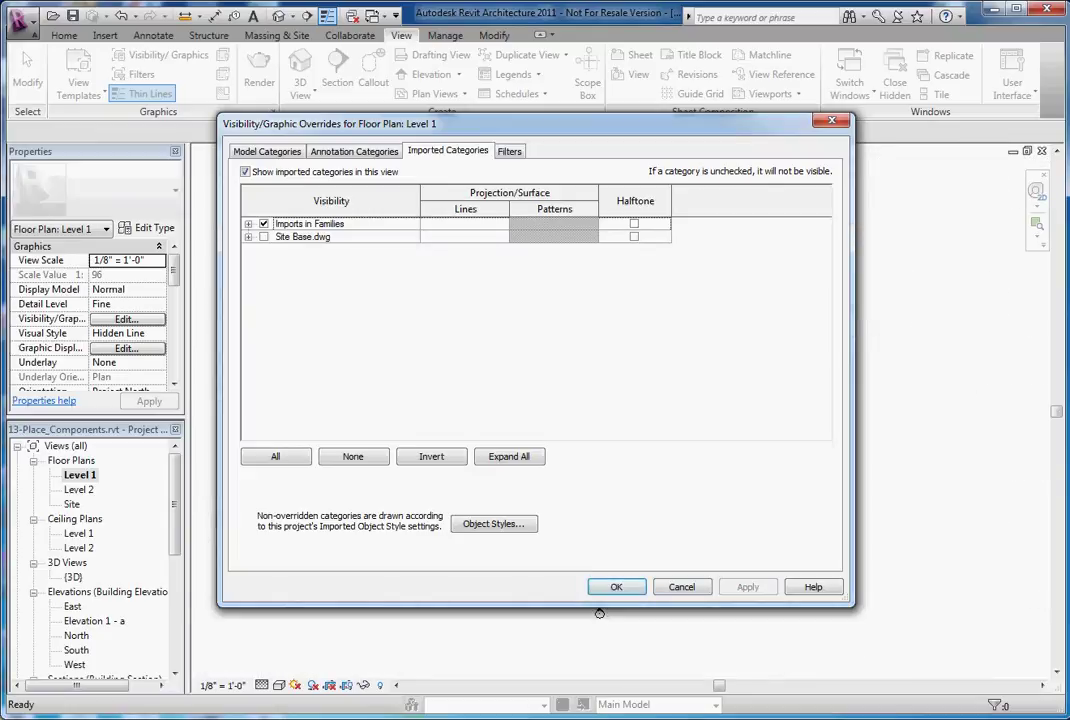
left_click(616, 587)
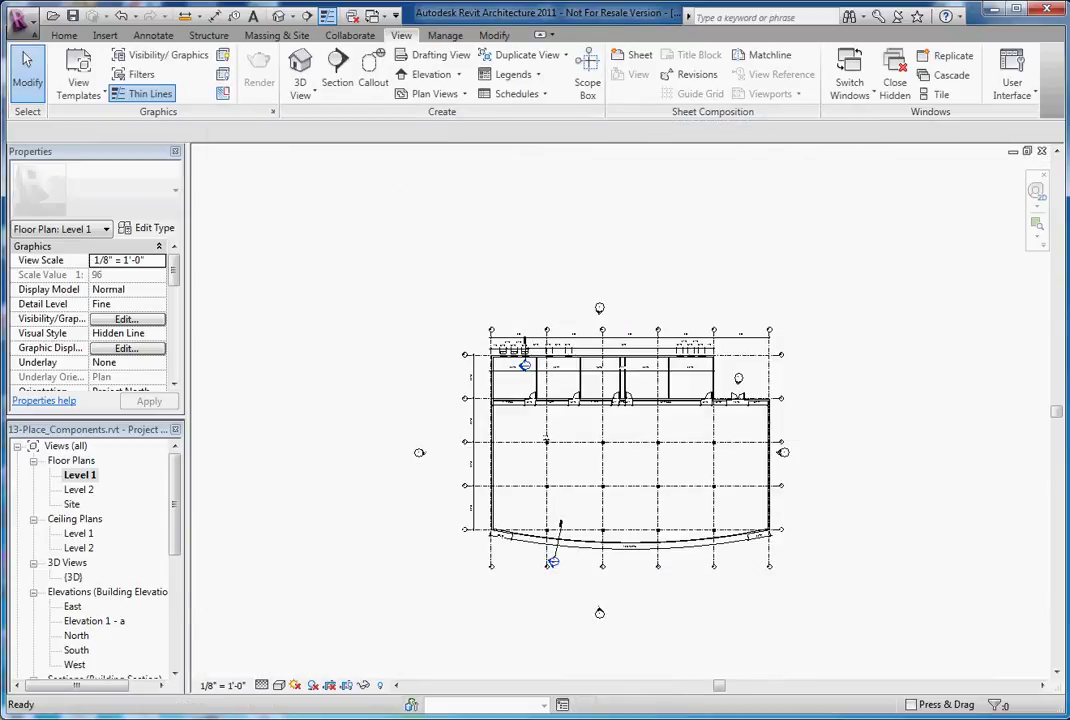
Turn the imported category Site Base.dwg back on in the Level 1 floor plan's visibility overrides
key("v")
key("v")
left_click(448, 152)
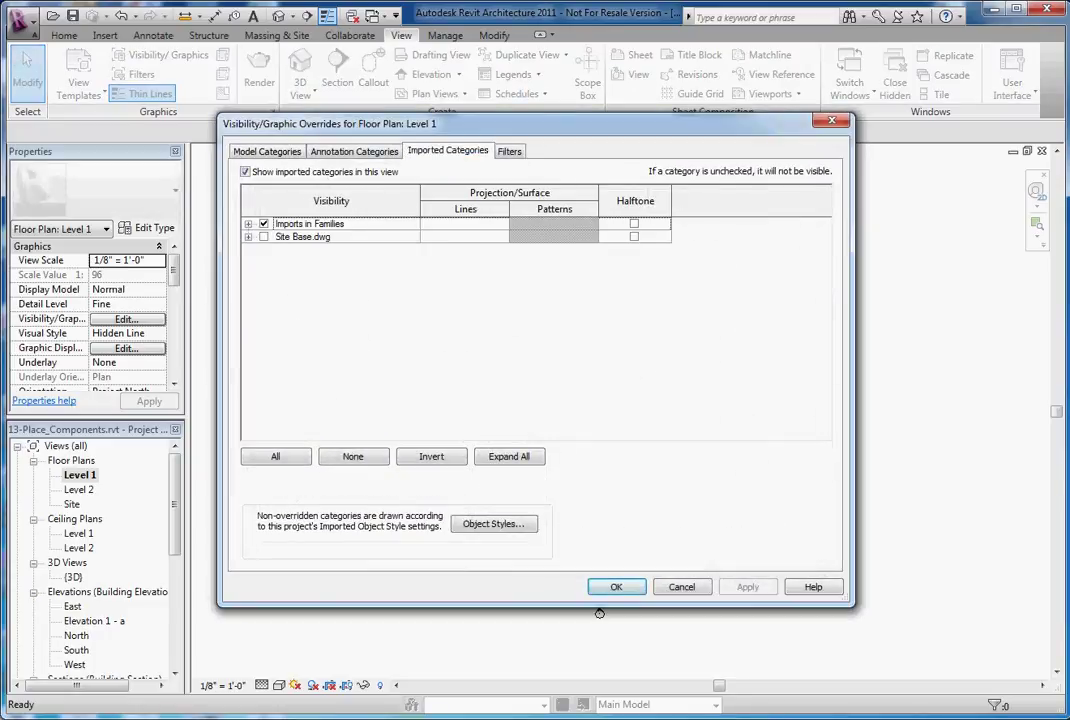
left_click(264, 237)
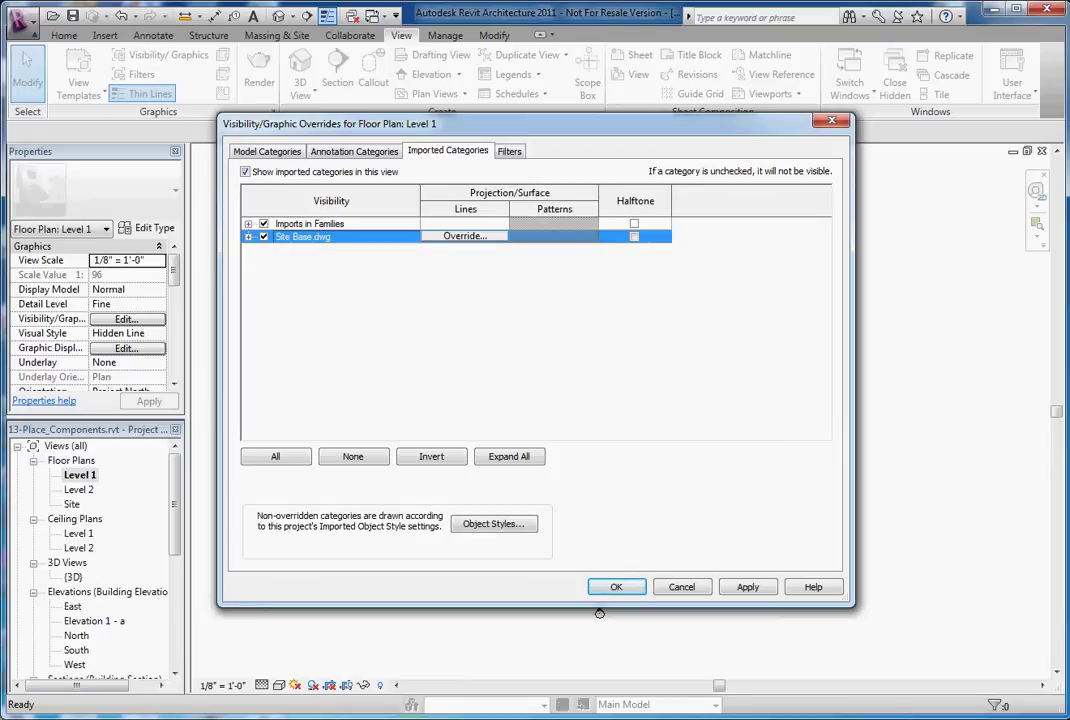
Hide the CONT and Field Import layers of Site Base.dwg in the Level 1 floor plan and apply the overrides
left_click(248, 237)
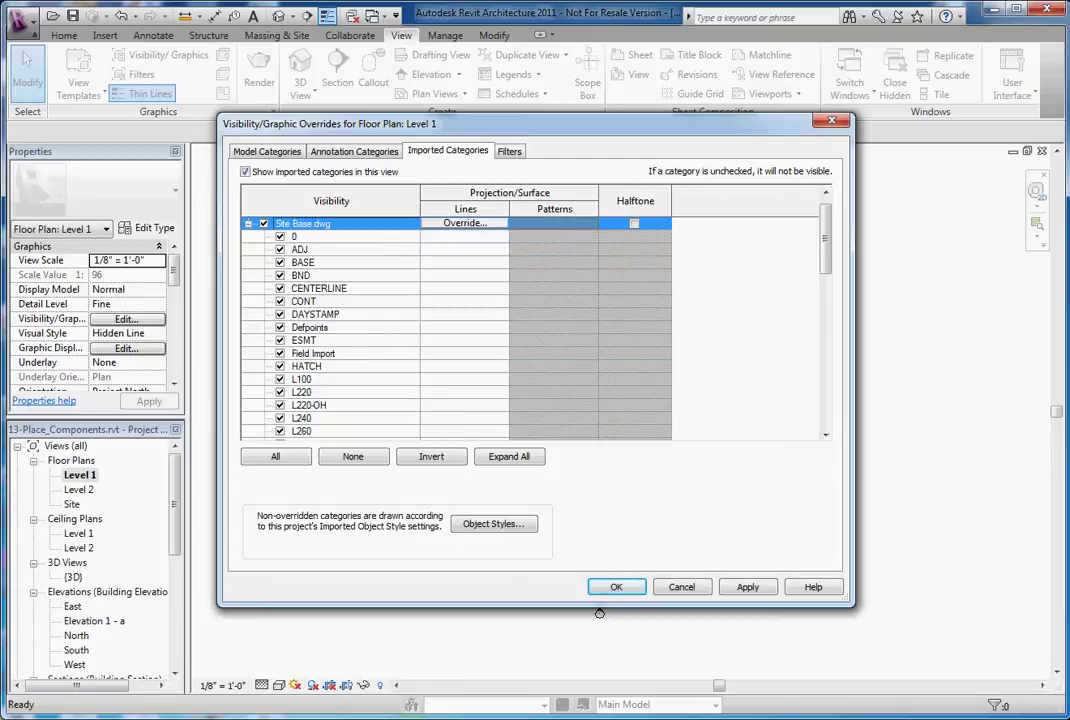
key("Down")
key("Down")
key("Down")
key("Down")
key("Down")
key("Down")
key("space")
key("Down")
key("Down")
key("Down")
key("Down")
key("space")
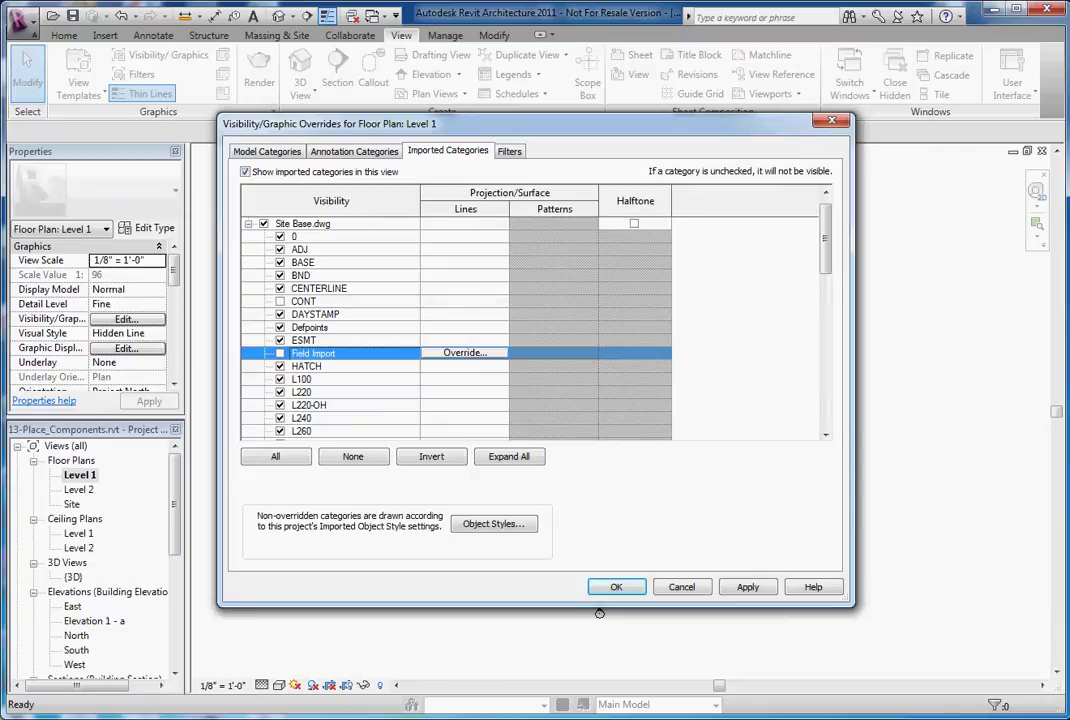
key("Return")
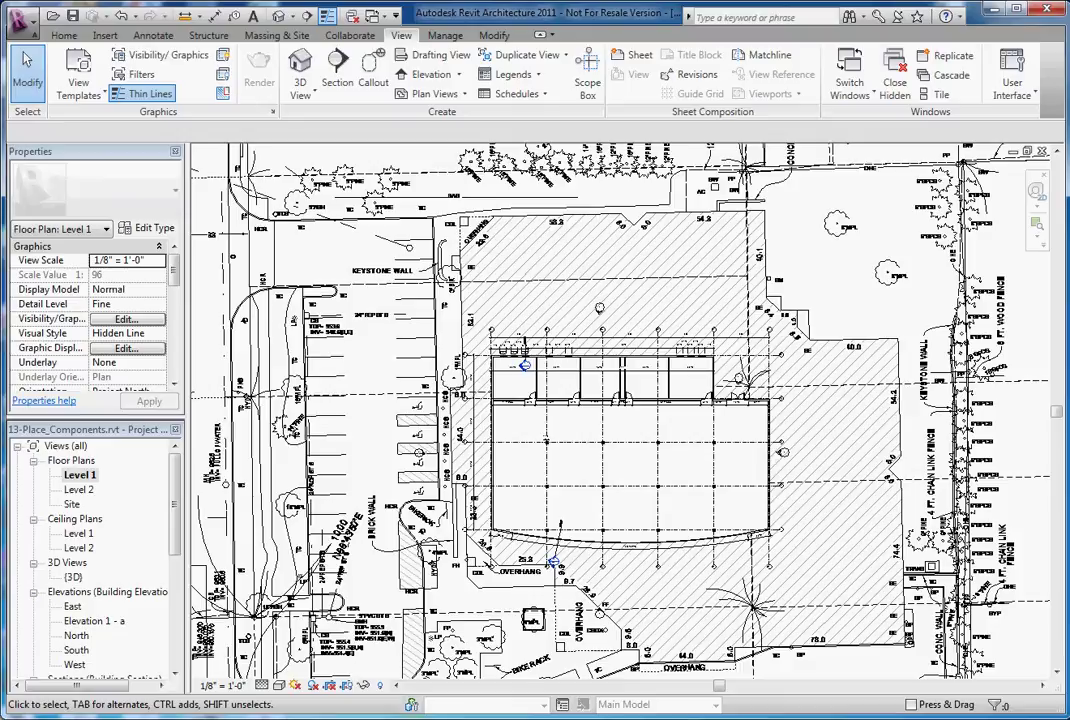
Review the linked Site Base.dwg and its load options in the project's link manager, leaving the link loaded
left_click(445, 35)
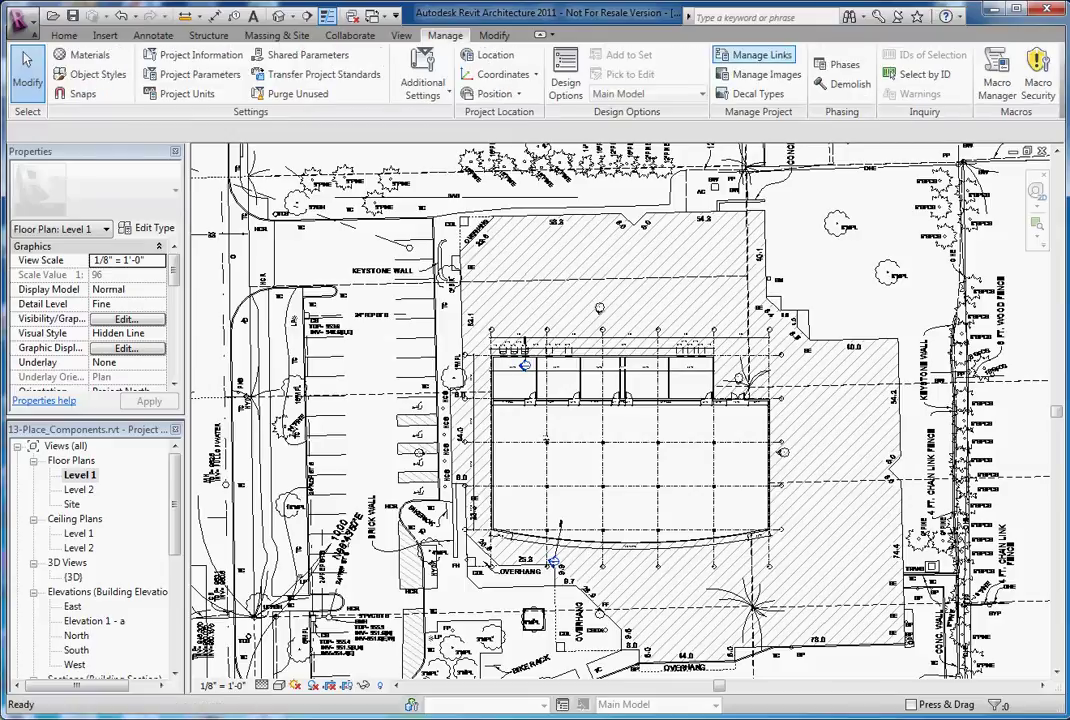
left_click(760, 55)
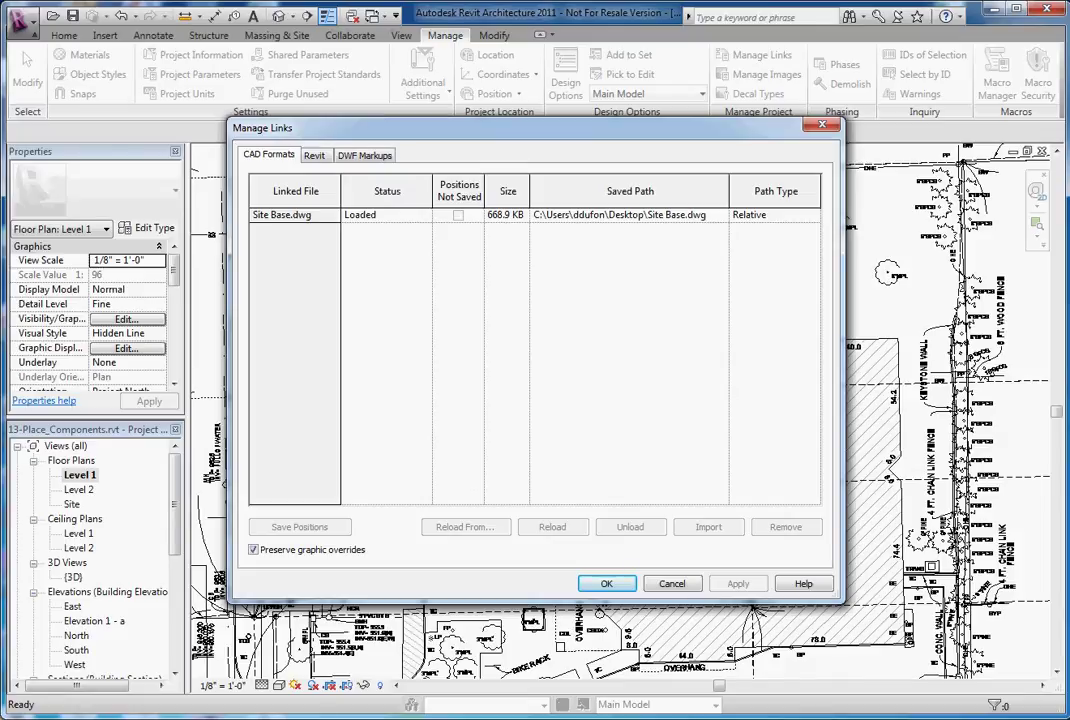
left_click(282, 215)
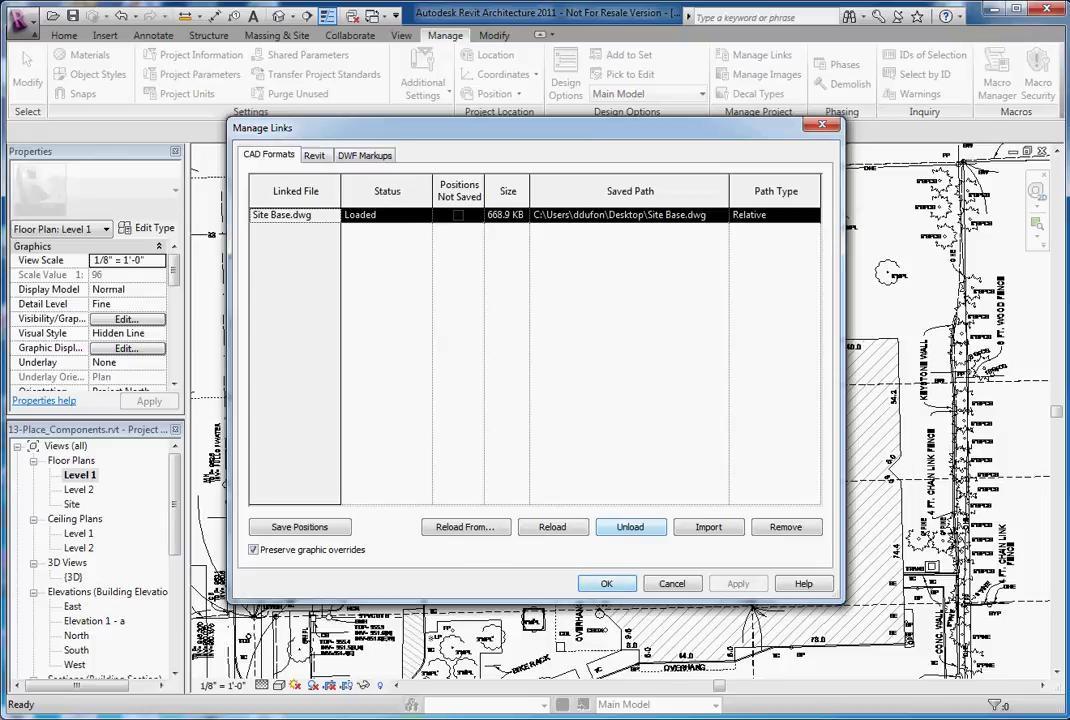
left_click(606, 583)
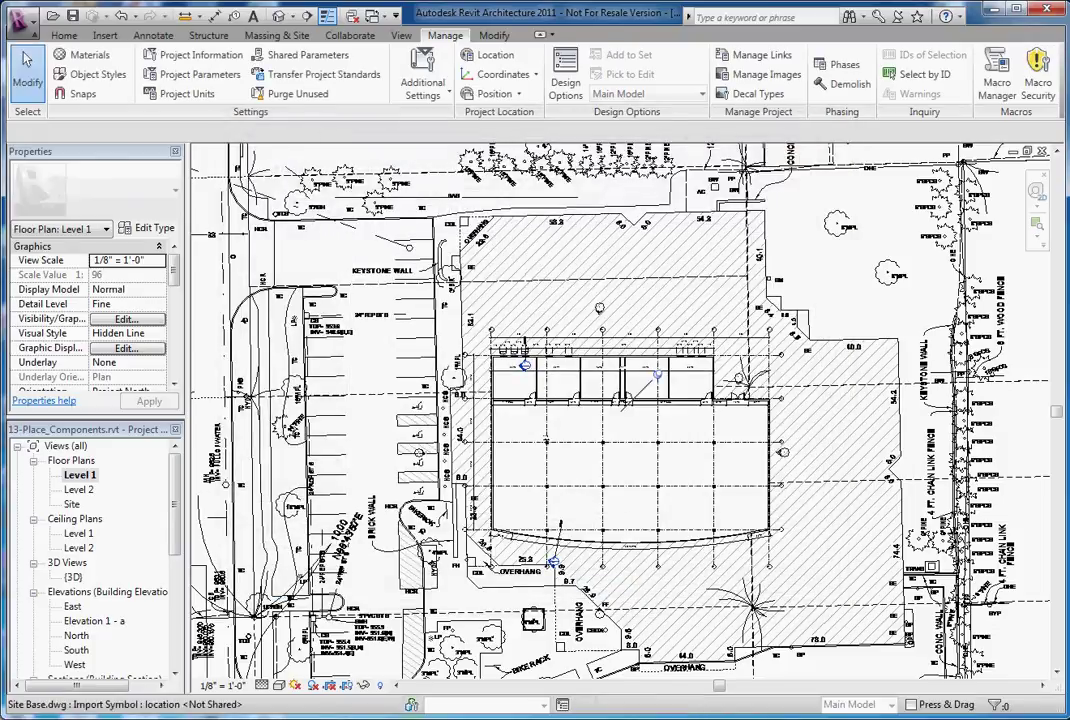
Switch off the entire Site Base.dwg imported category in the Level 1 floor plan's visibility overrides
left_click(470, 576)
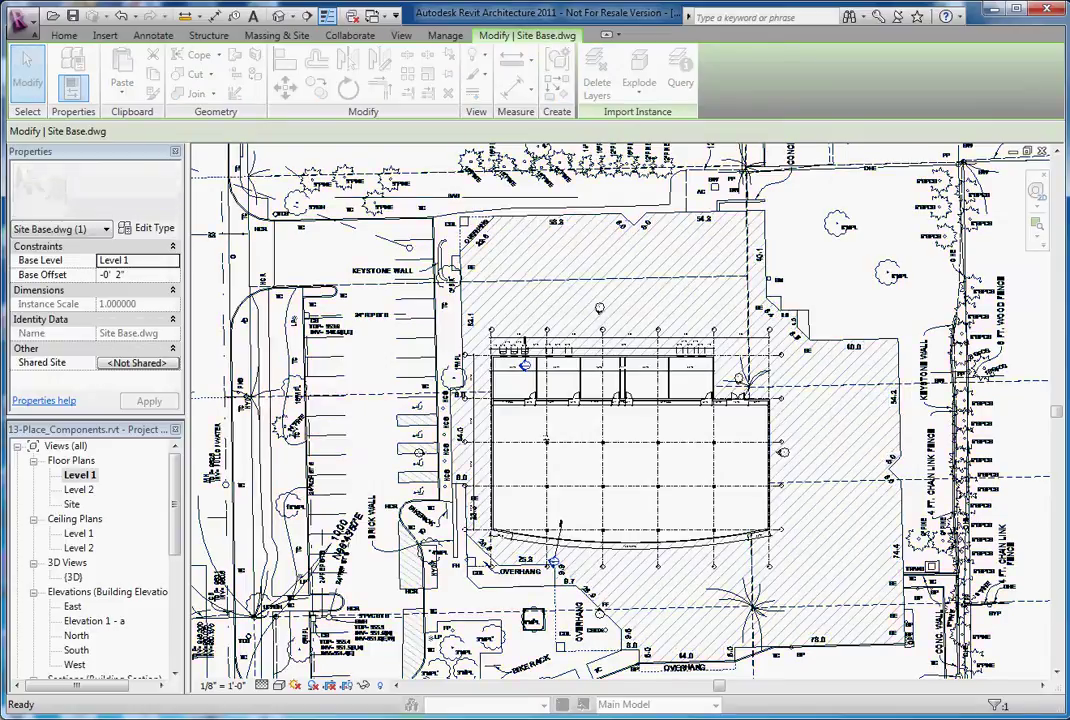
key("v")
key("g")
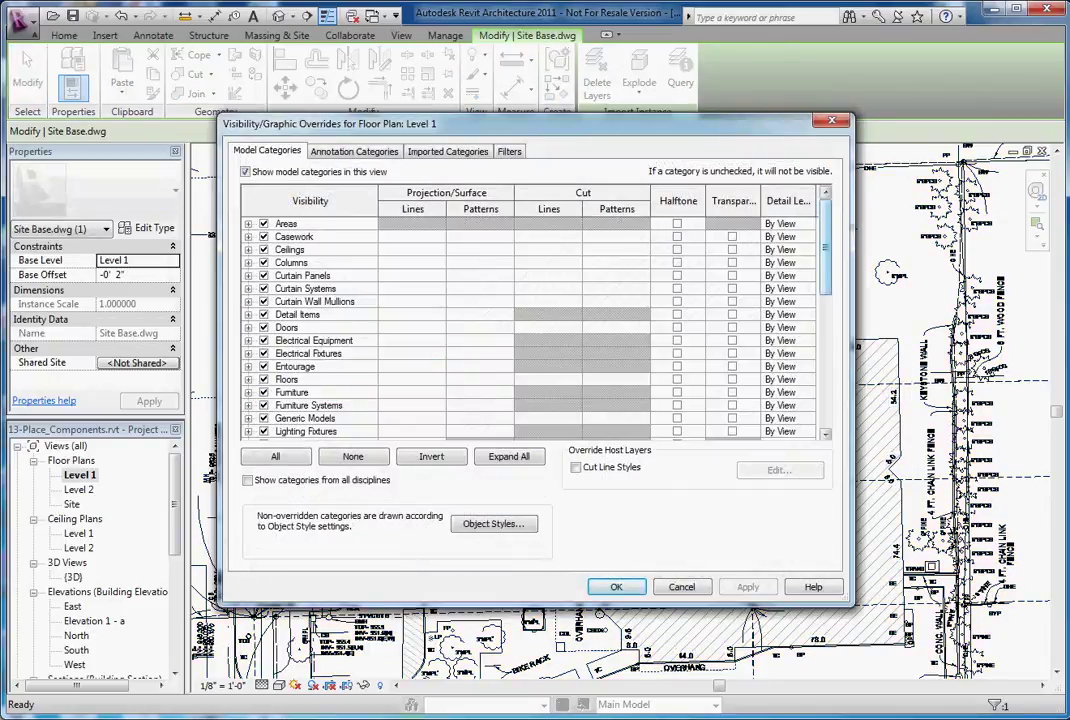
left_click_drag(825, 247, 825, 281)
scroll(530, 330, "down", 2)
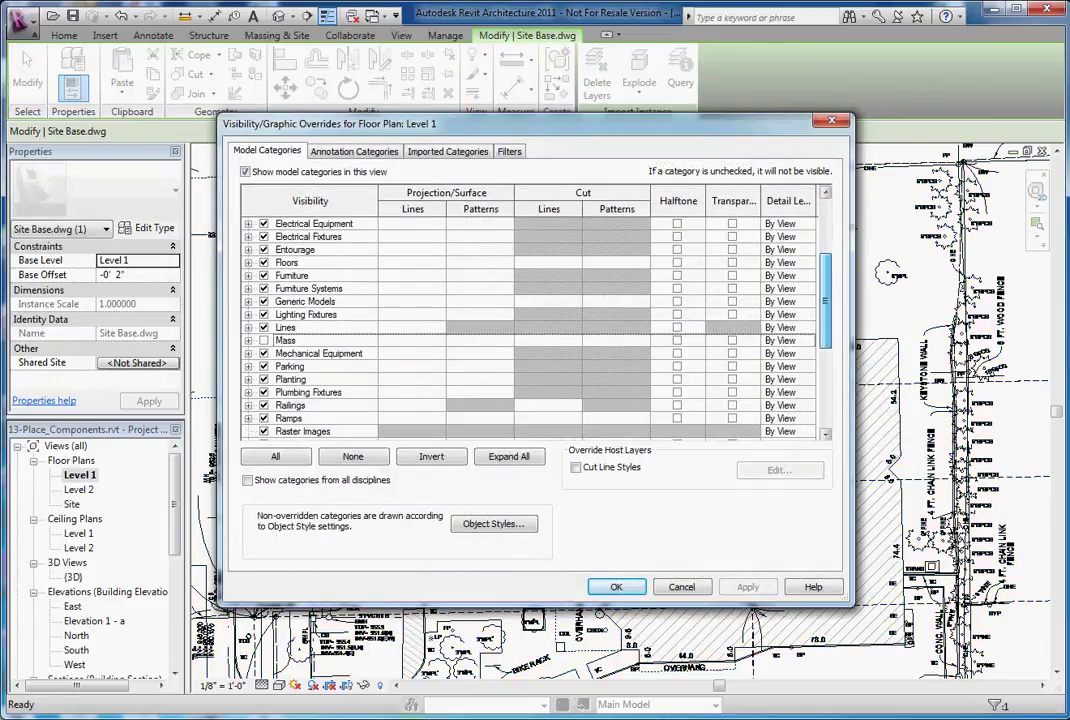
scroll(530, 330, "up", 3)
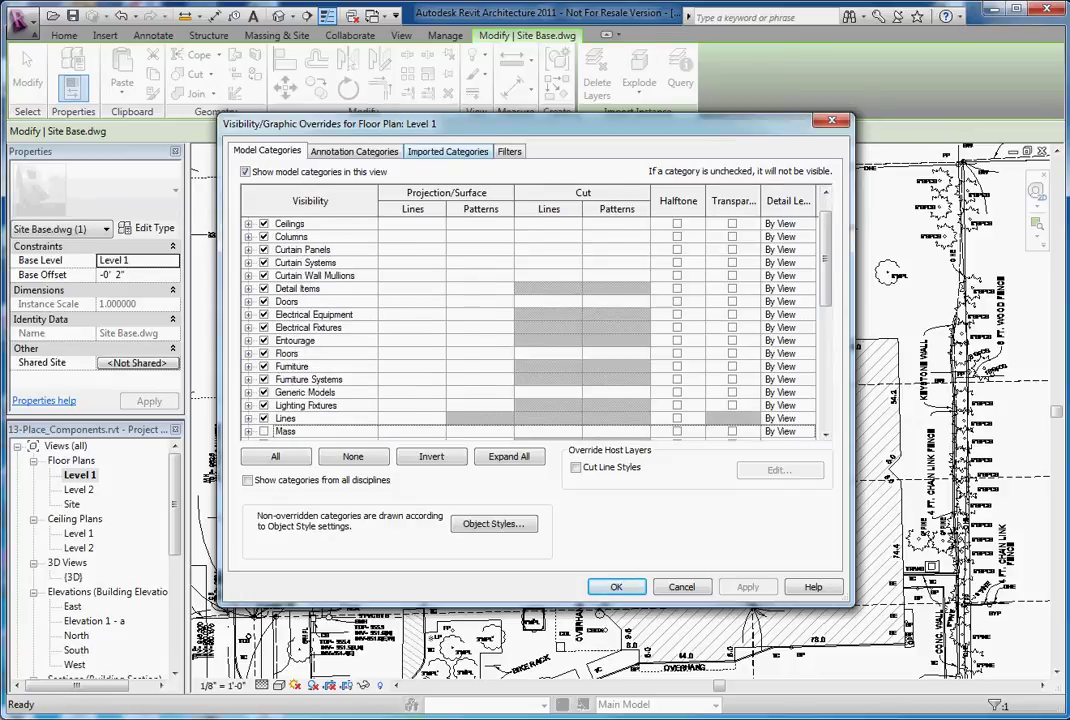
left_click(447, 151)
left_click(264, 237)
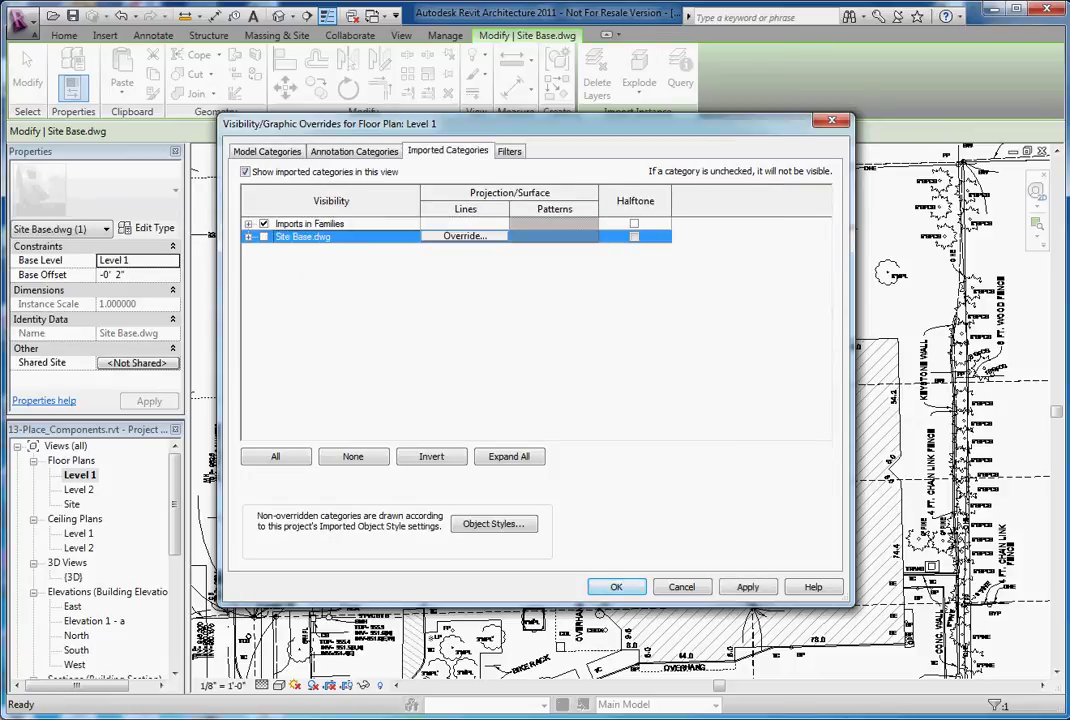
left_click(617, 587)
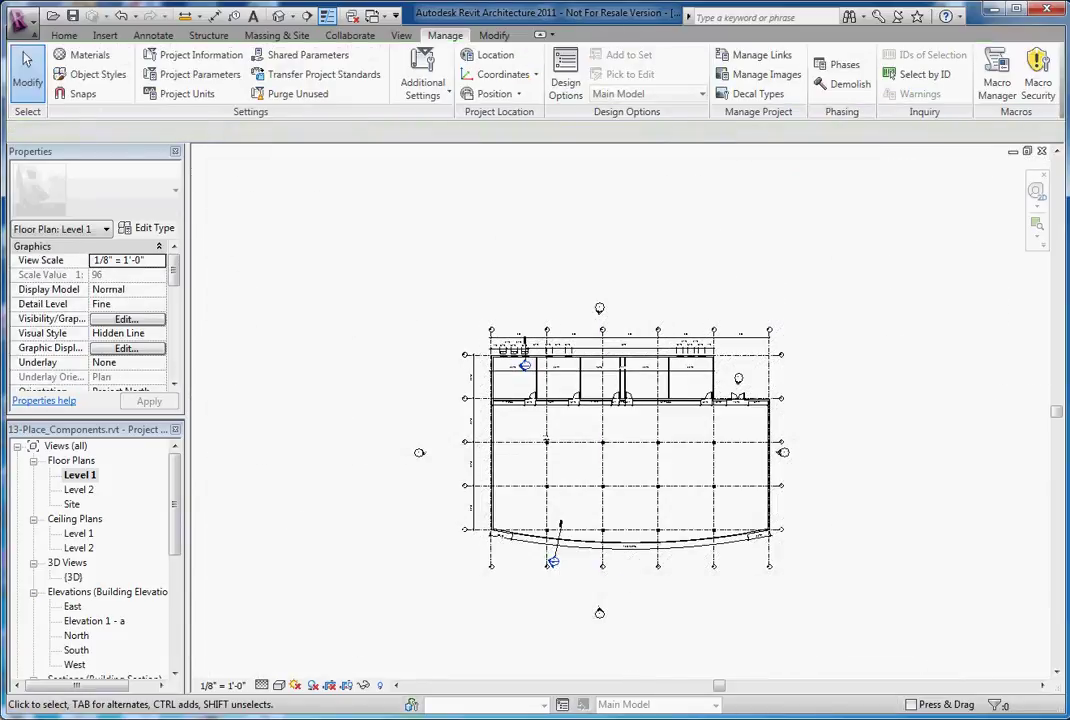
Create a new family from the Generic Model.rft template
scroll(551, 415, "up", 4)
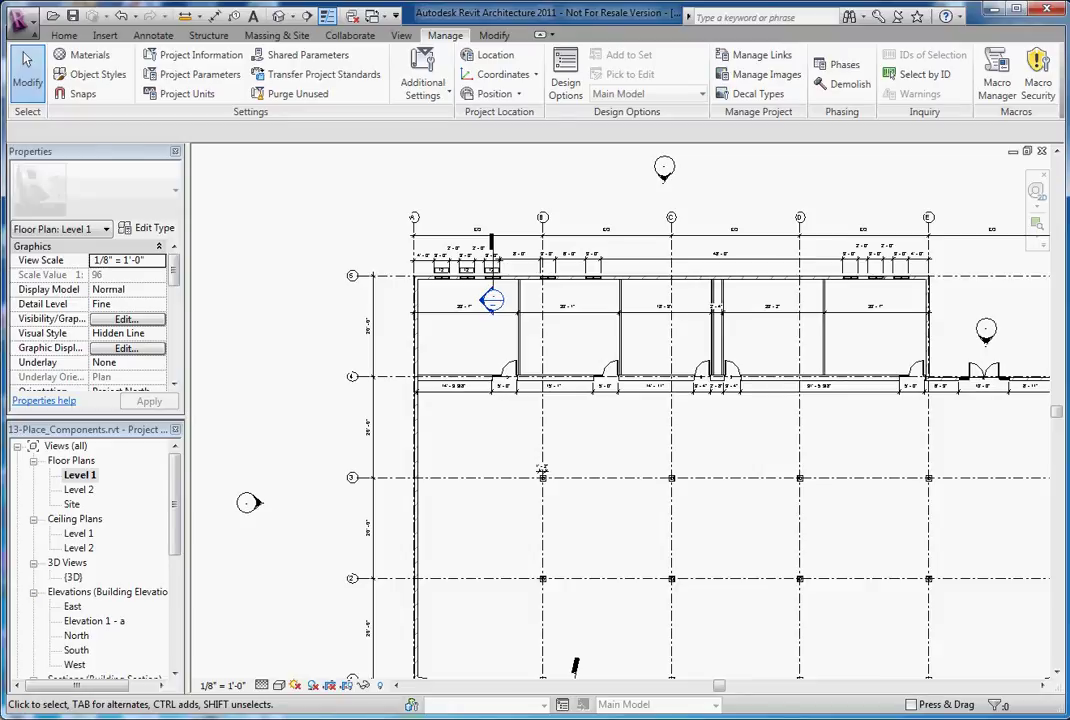
scroll(405, 446, "down", 1)
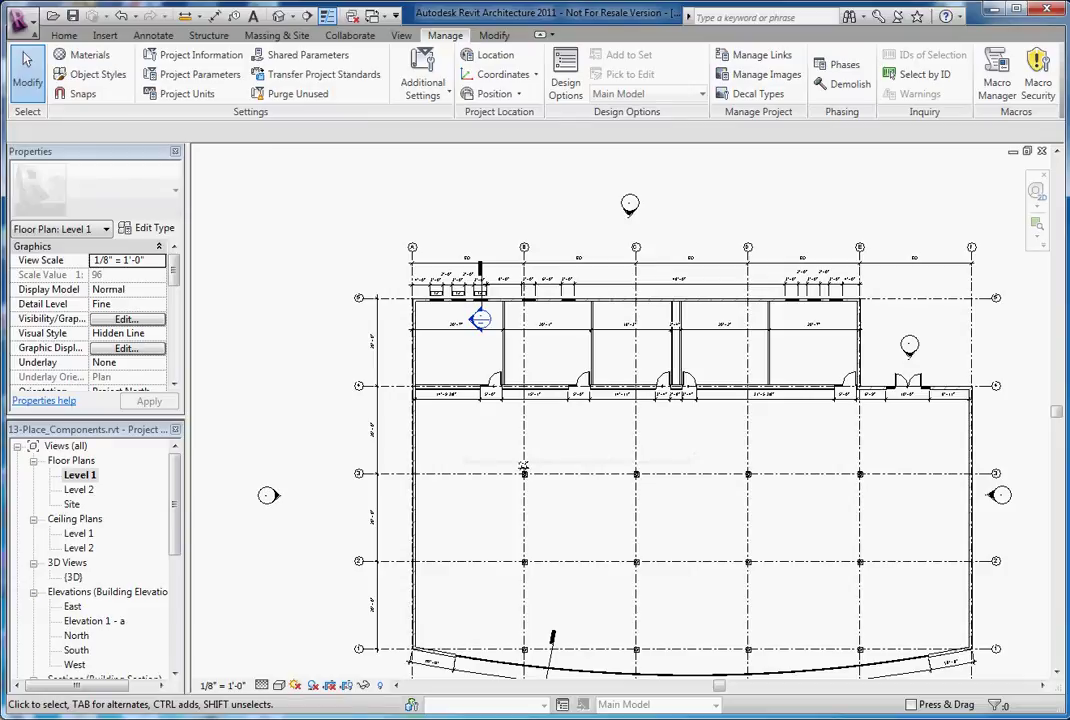
left_click(20, 17)
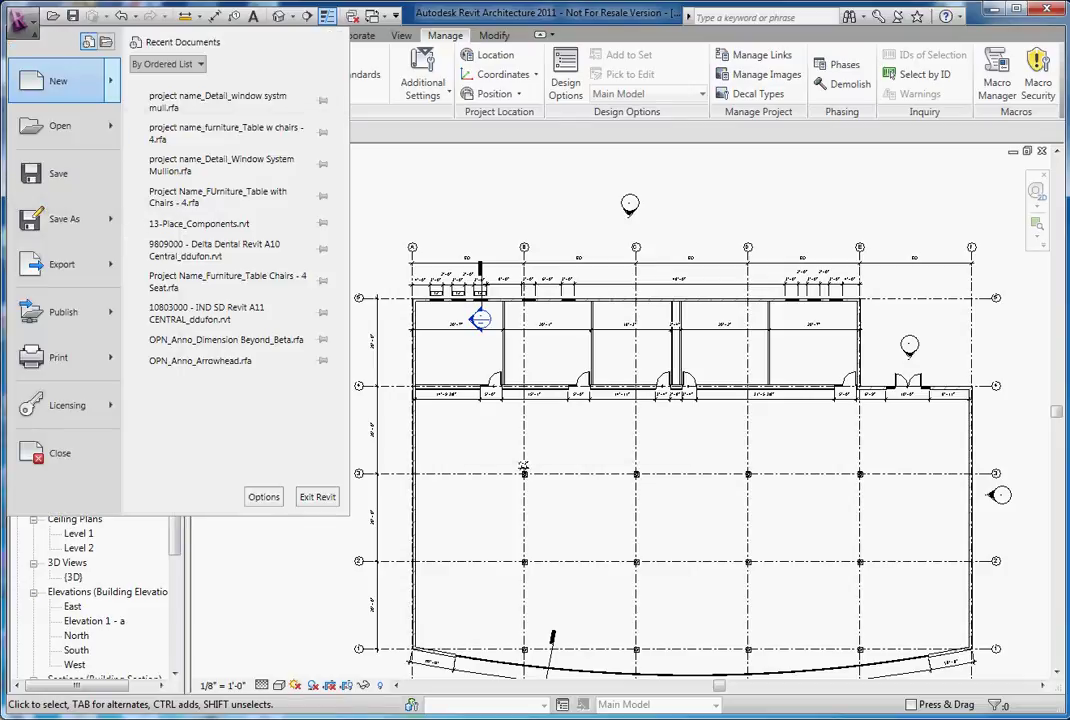
mouse_move(60, 81)
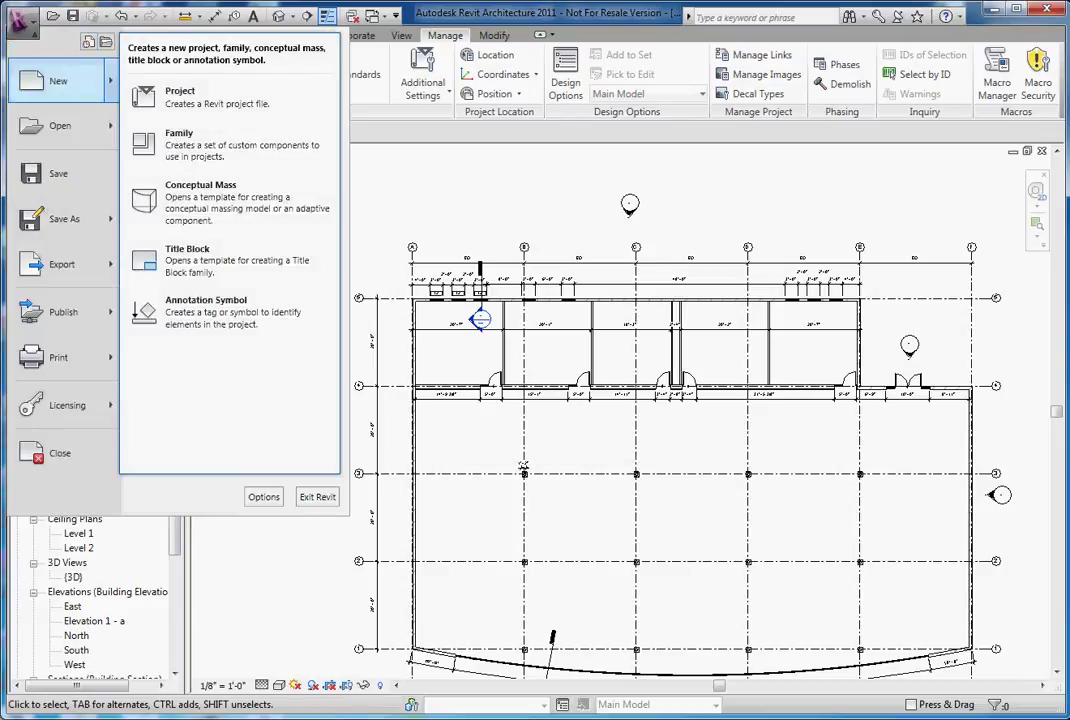
left_click(190, 140)
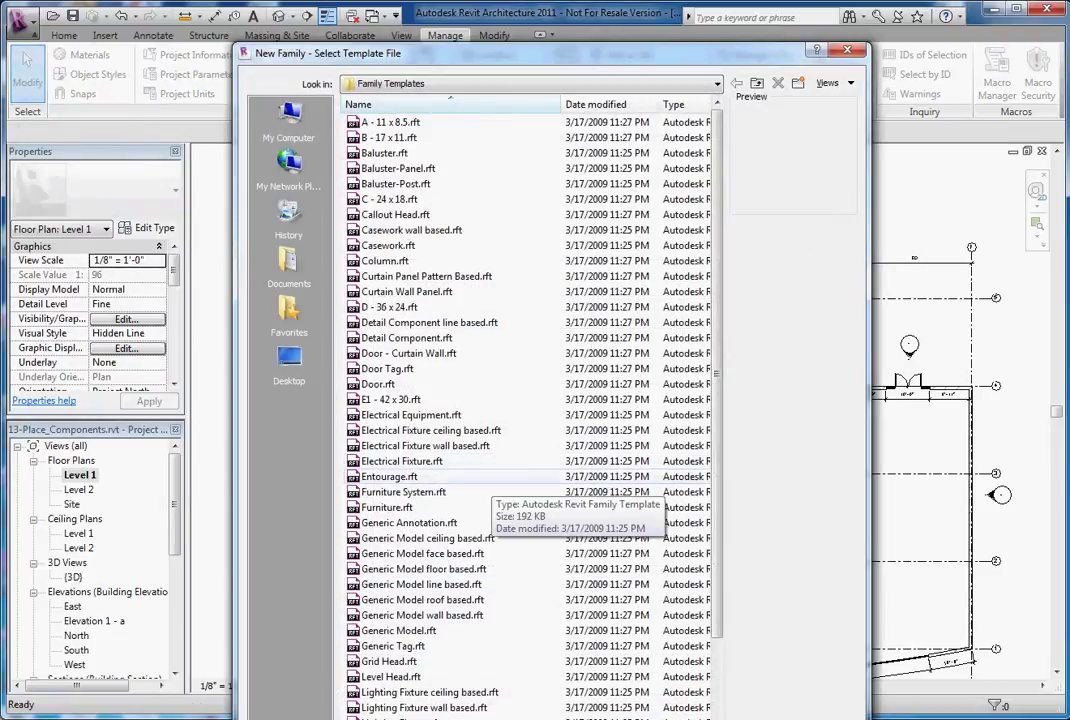
left_click(480, 631)
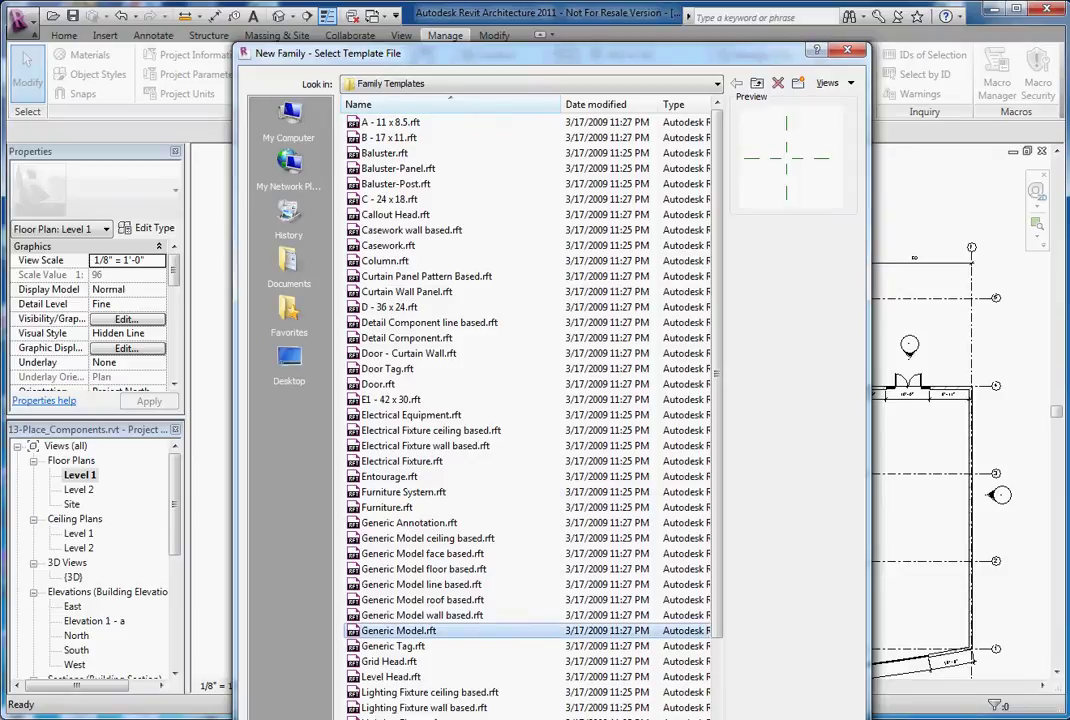
key("Return")
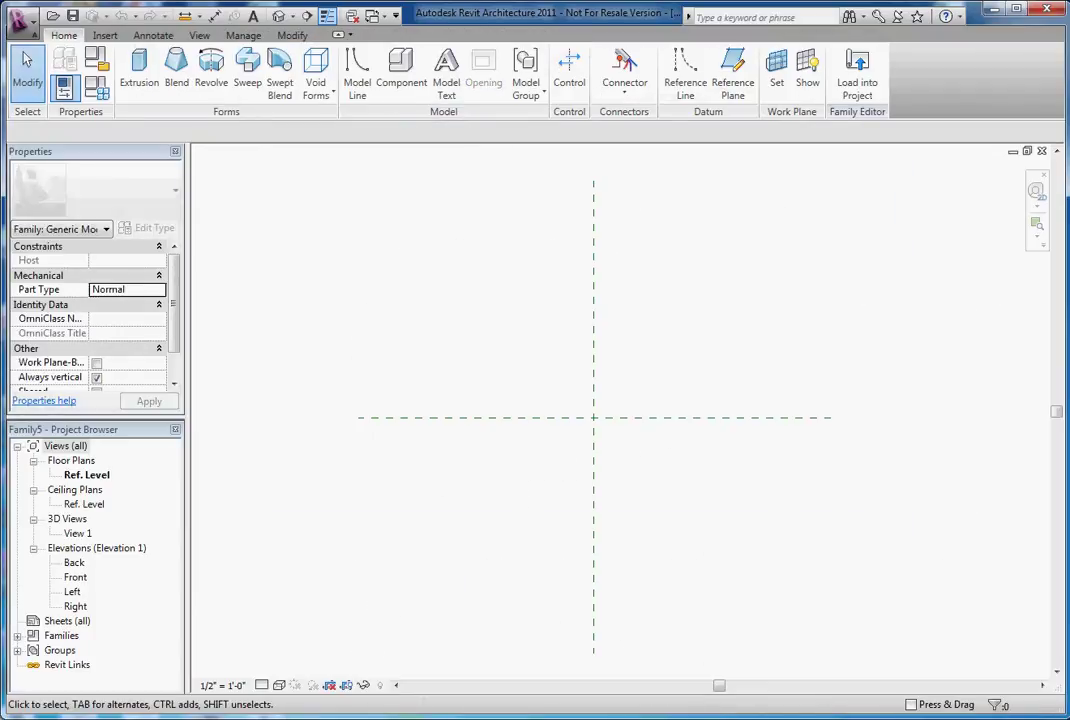
Examine the new family's reference planes in plan and in the Back, Front, Left and Right elevations, returning to the Ref. Level floor plan
scroll(626, 369, "up", 2)
scroll(678, 433, "down", 1)
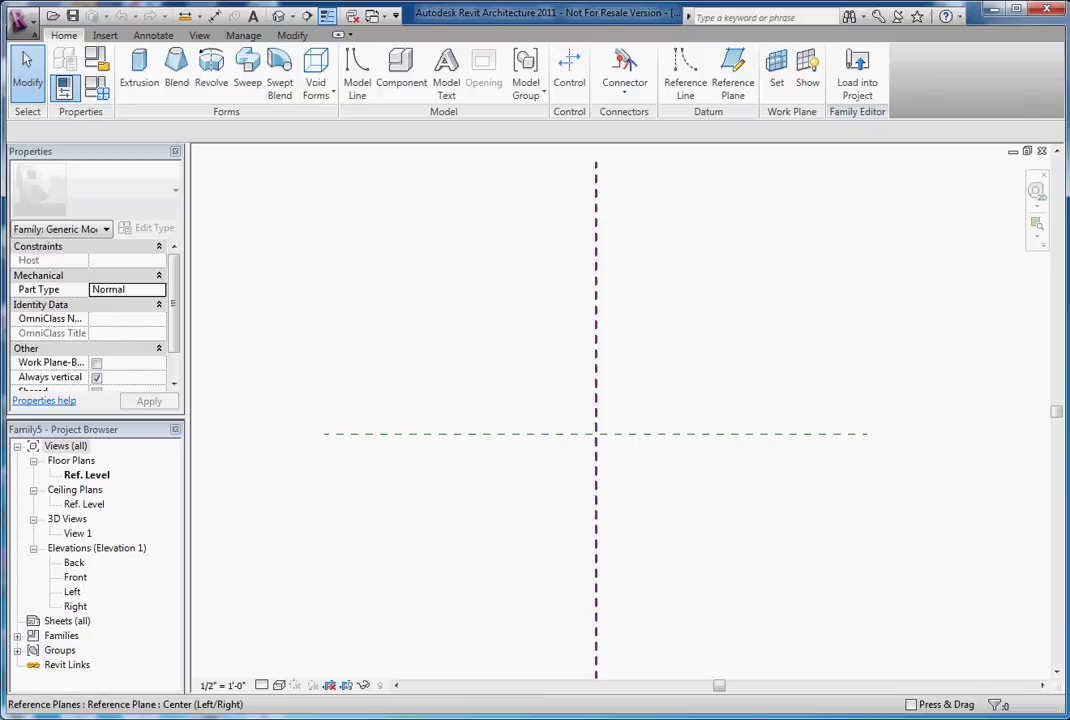
scroll(584, 458, "down", 1)
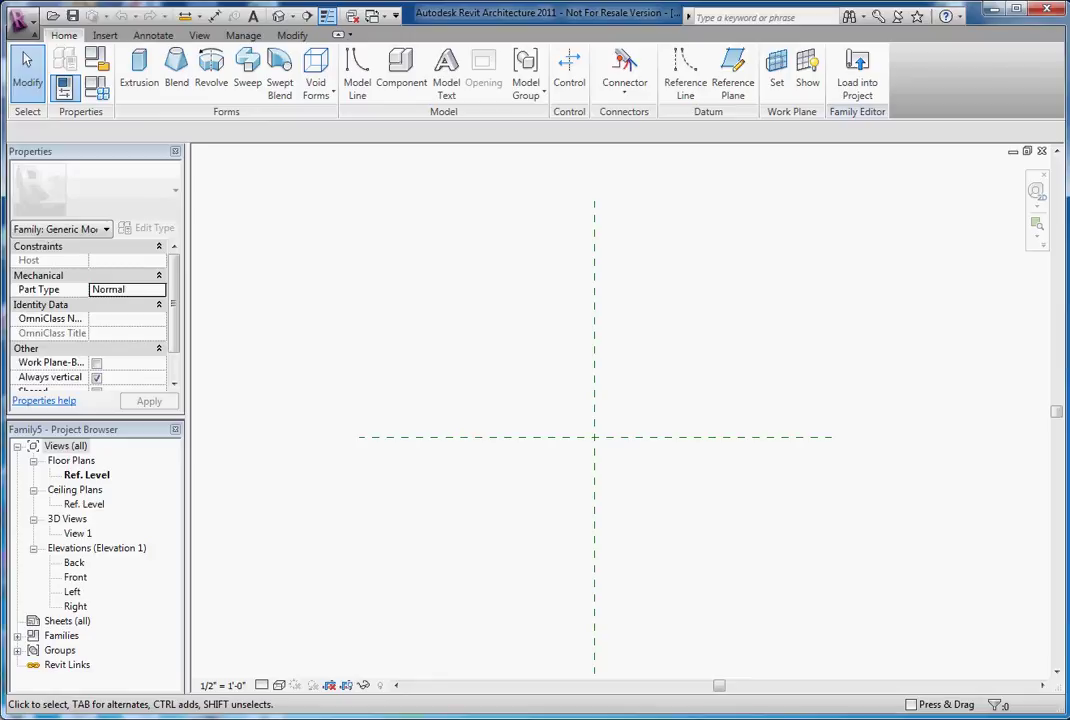
double_click(74, 563)
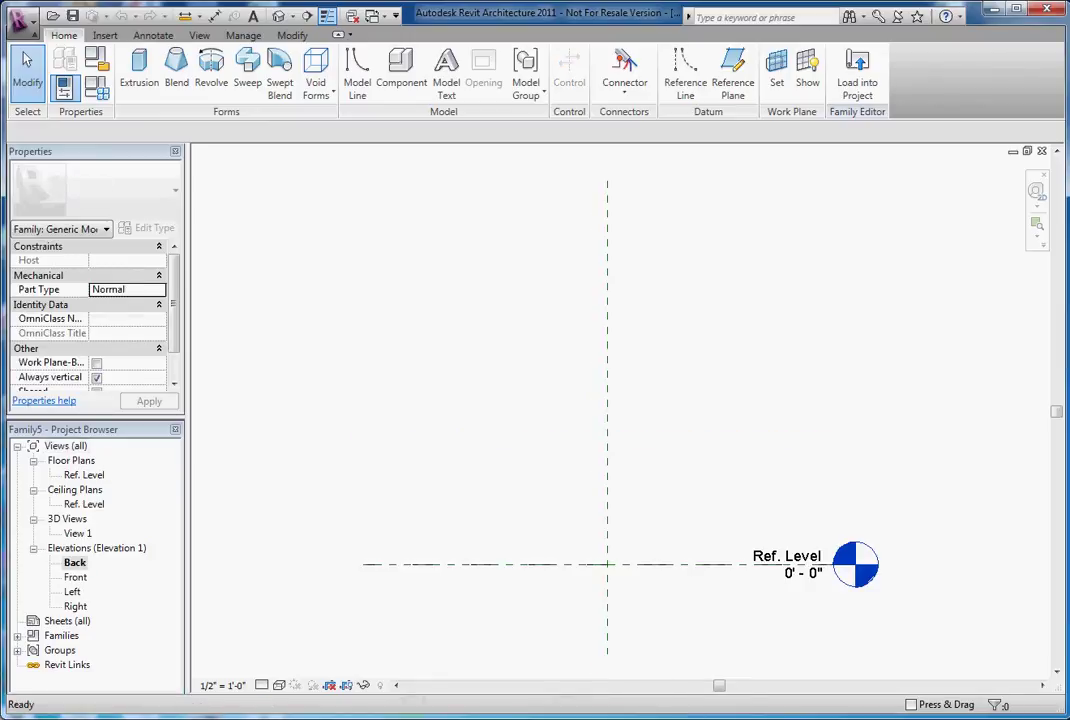
double_click(75, 577)
double_click(72, 592)
double_click(75, 607)
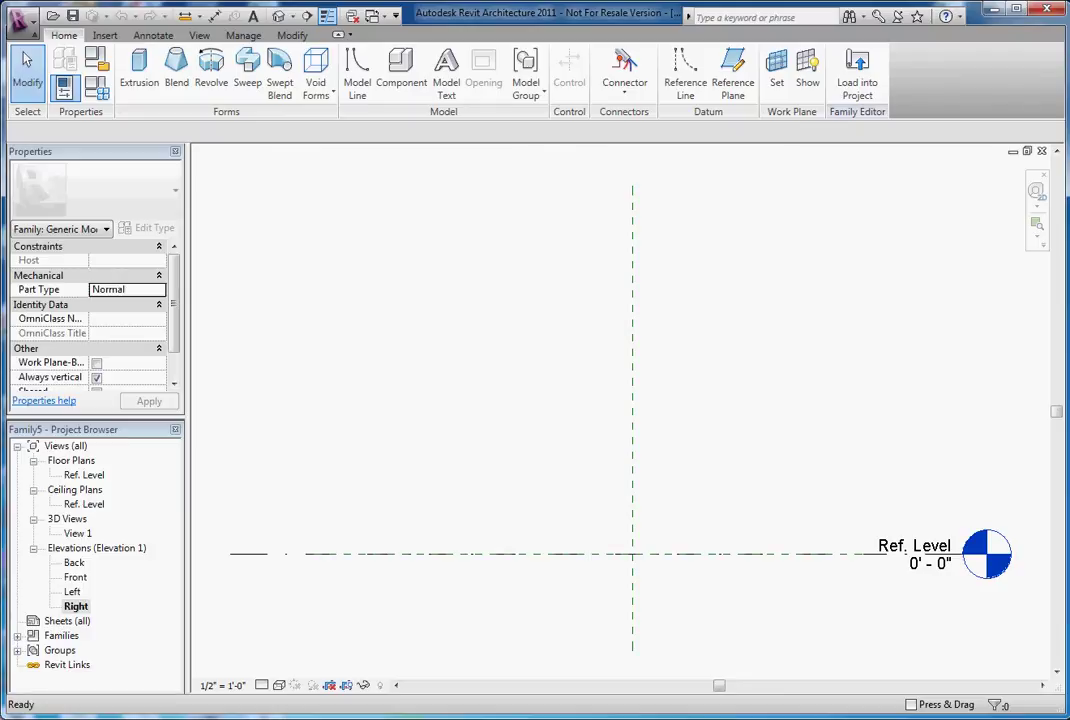
double_click(84, 475)
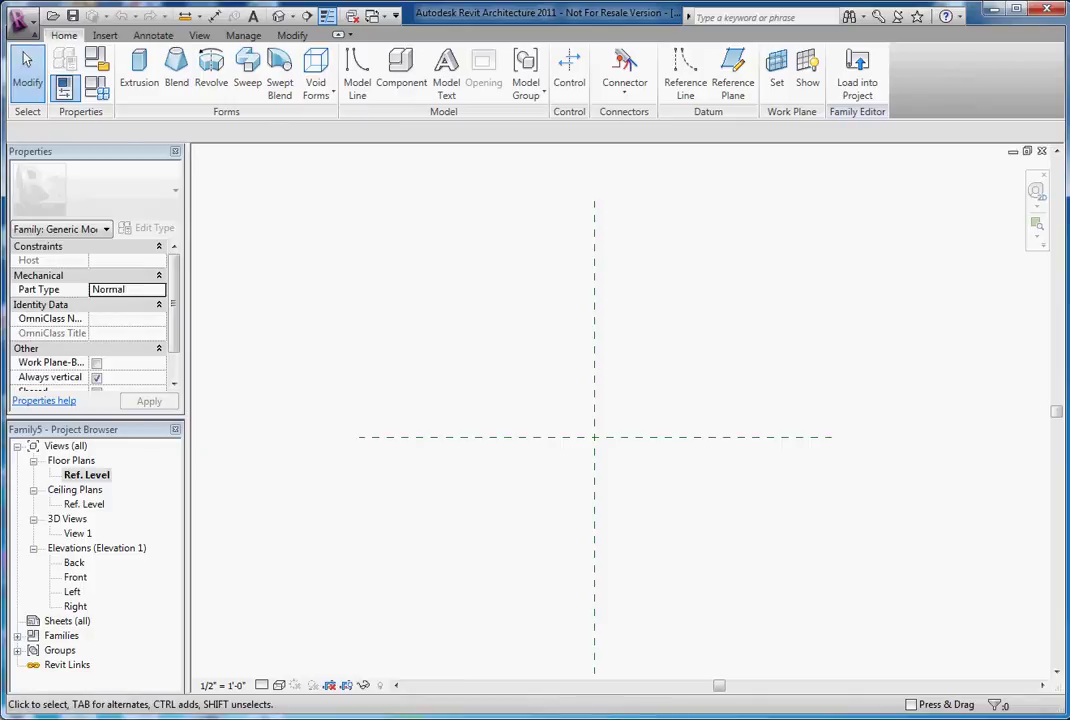
Import Table and Chairs.dwg with Manual - Center positioning at Ref. Level, placing it slightly up and right of the reference plane intersection
scroll(566, 450, "down", 1)
scroll(590, 385, "up", 1)
left_click(105, 35)
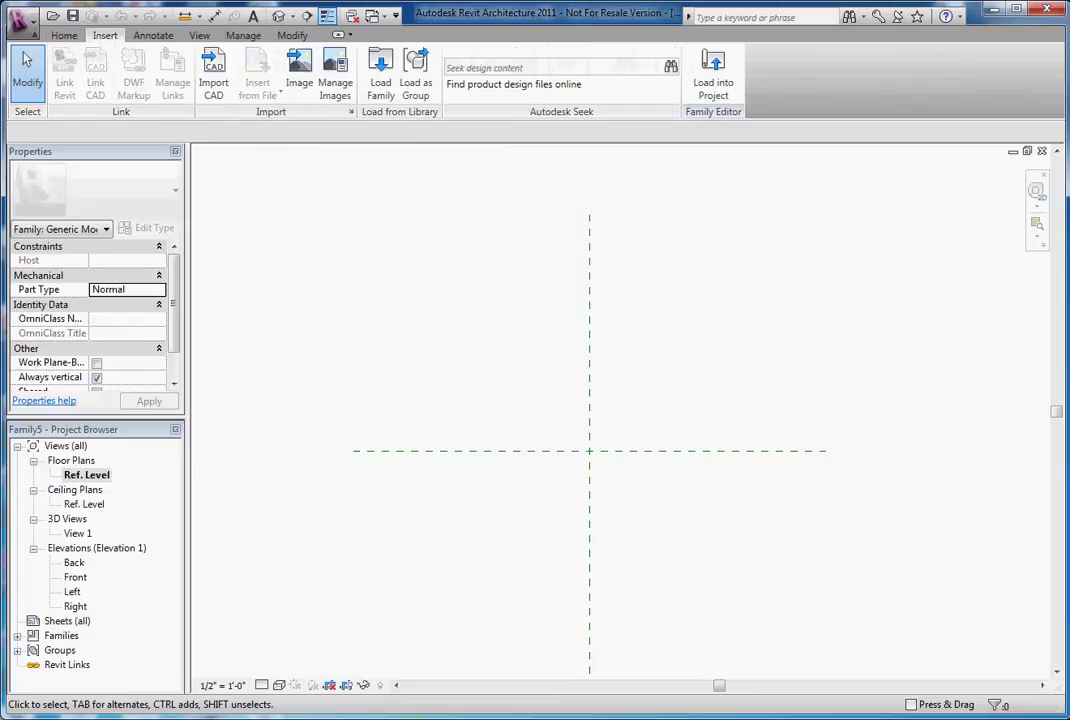
left_click(213, 75)
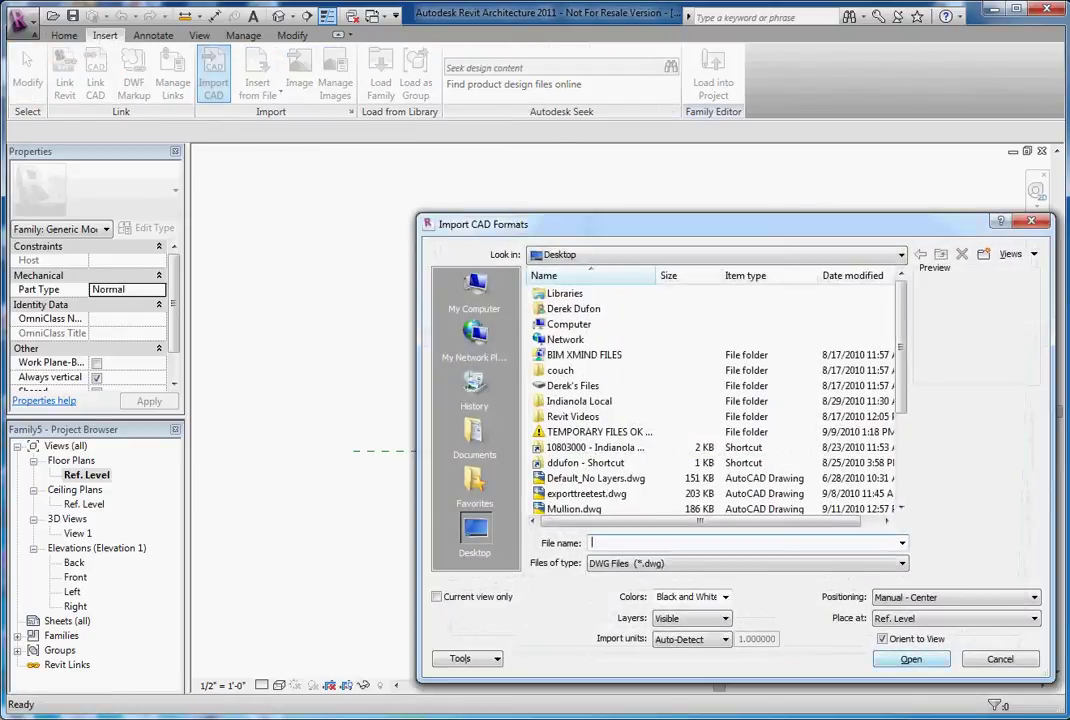
left_click_drag(901, 392, 901, 480)
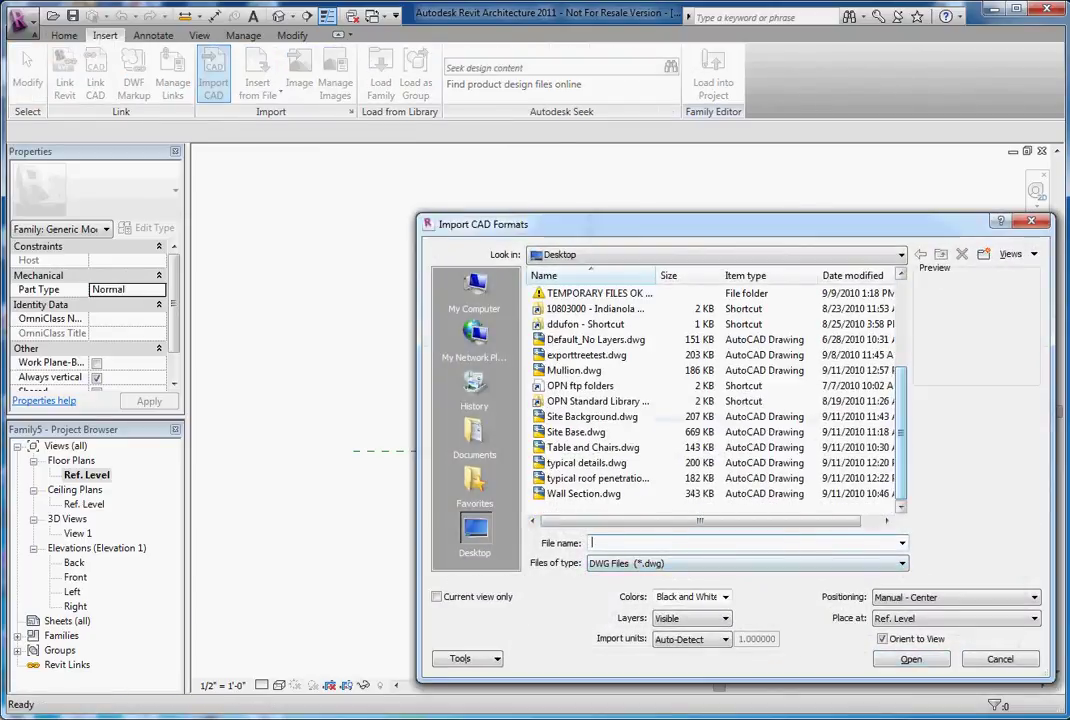
left_click(593, 448)
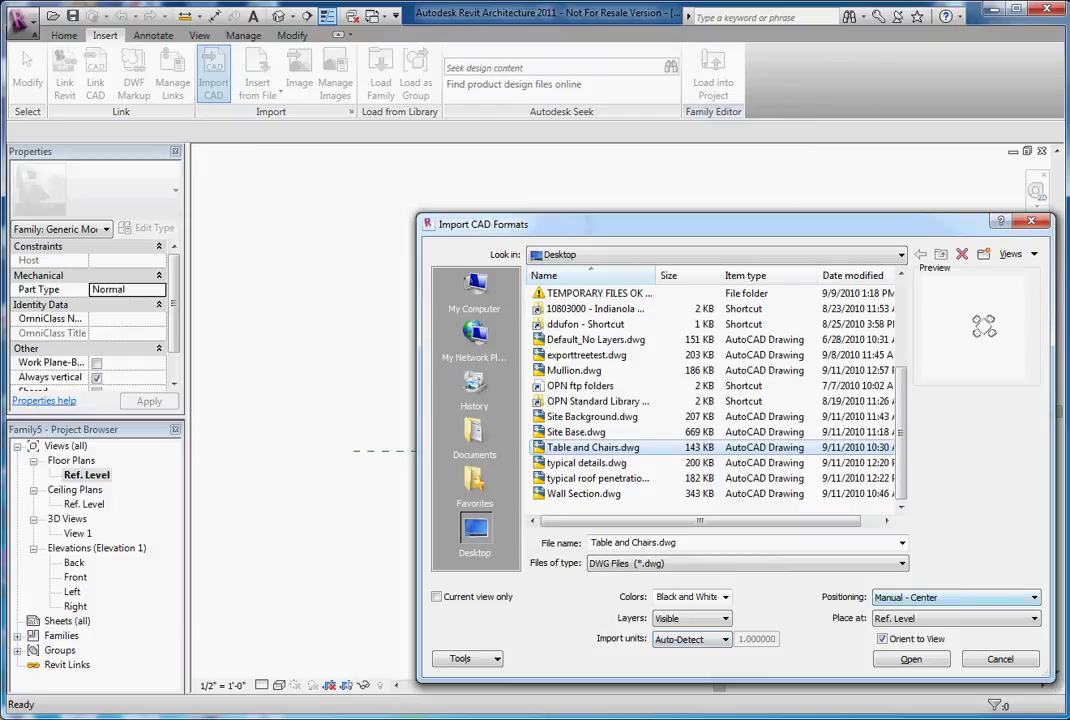
left_click(911, 659)
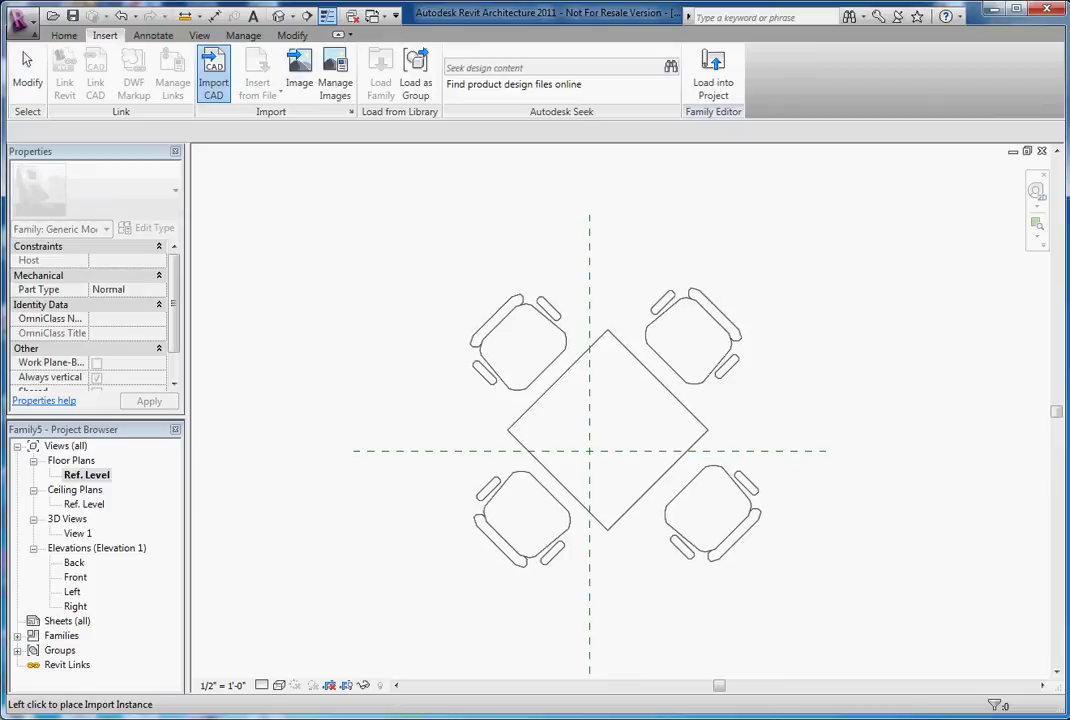
left_click(608, 430)
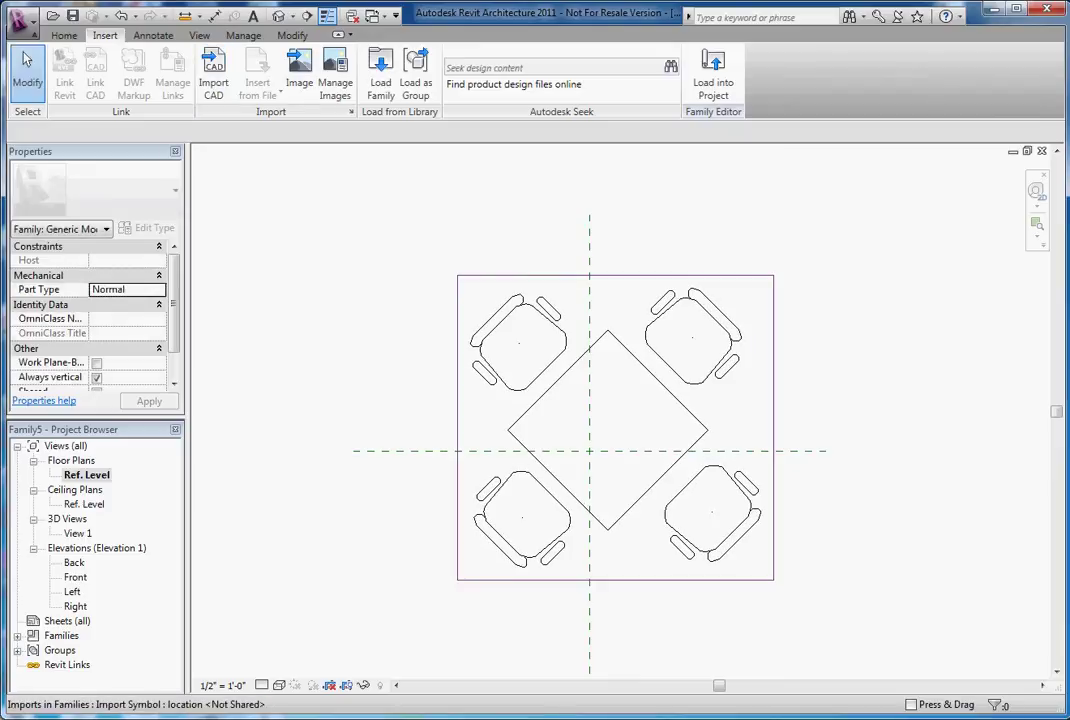
Rotate the imported Table and Chairs.dwg symbol by 45 degrees so the table sits square to the reference planes
left_click(705, 380)
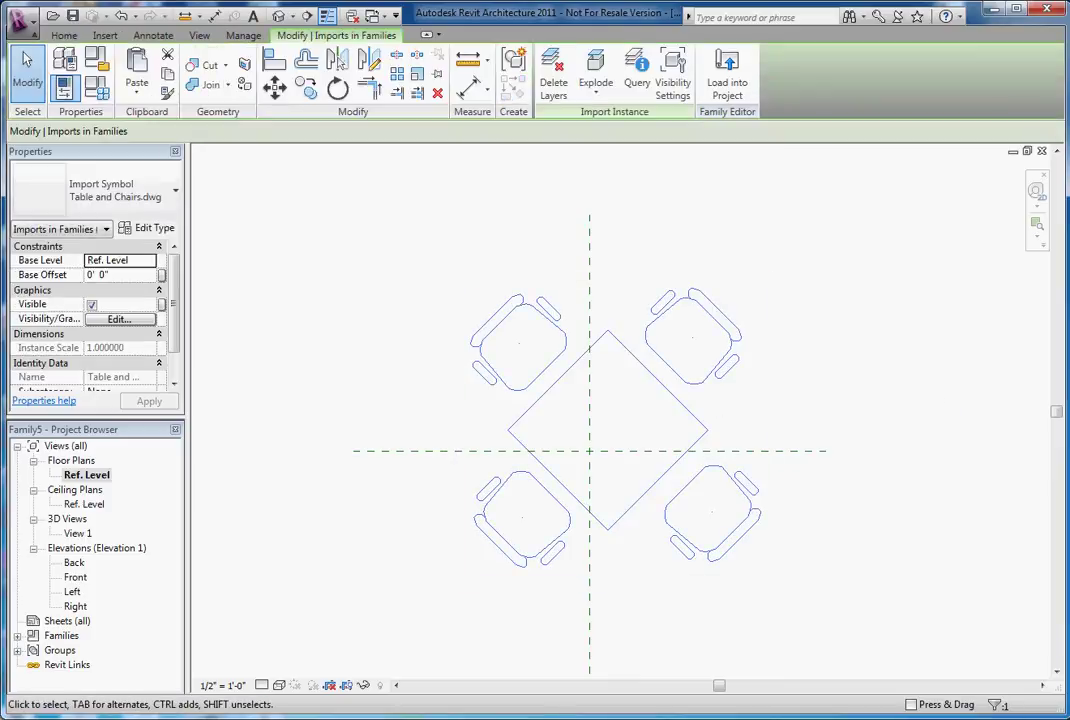
key("r")
key("o")
left_click(836, 380)
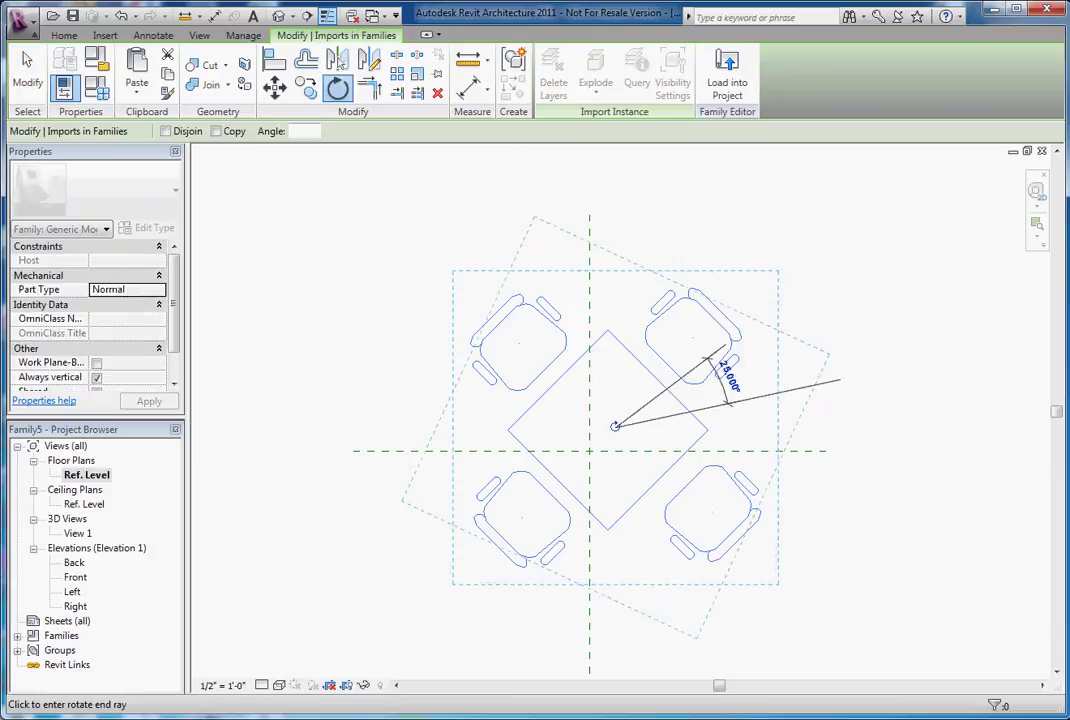
type("45")
key("Return")
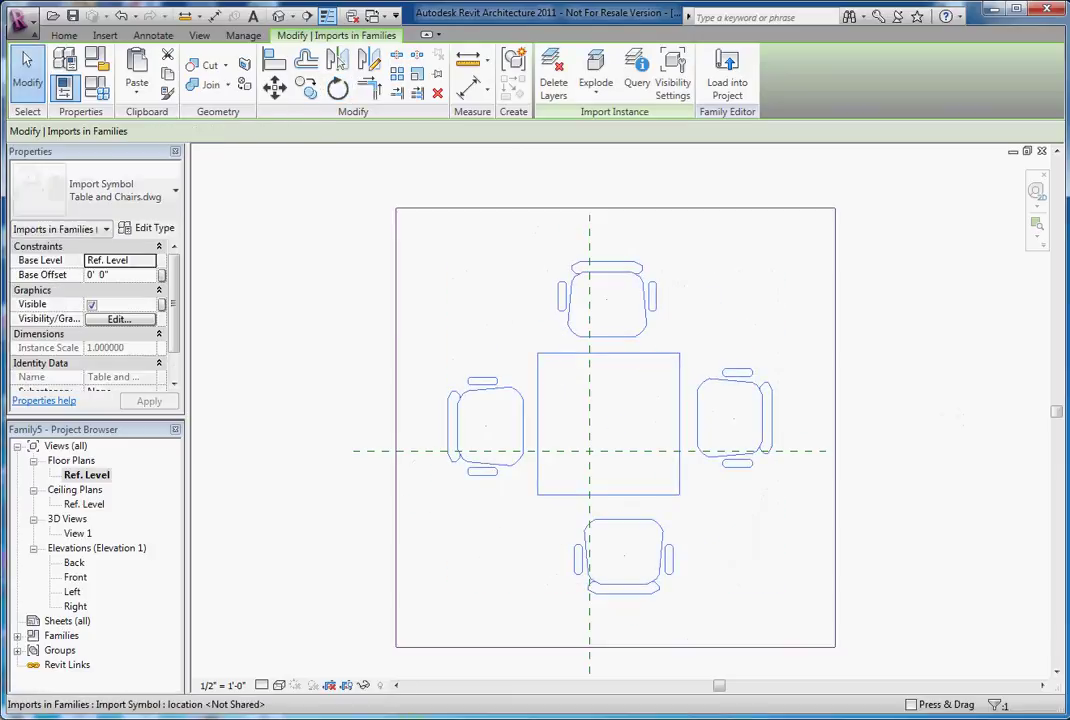
key("Escape")
Move the import vertically so the midpoint of the table's right edge lies on the Center (Front/Back) reference plane
left_click(680, 420)
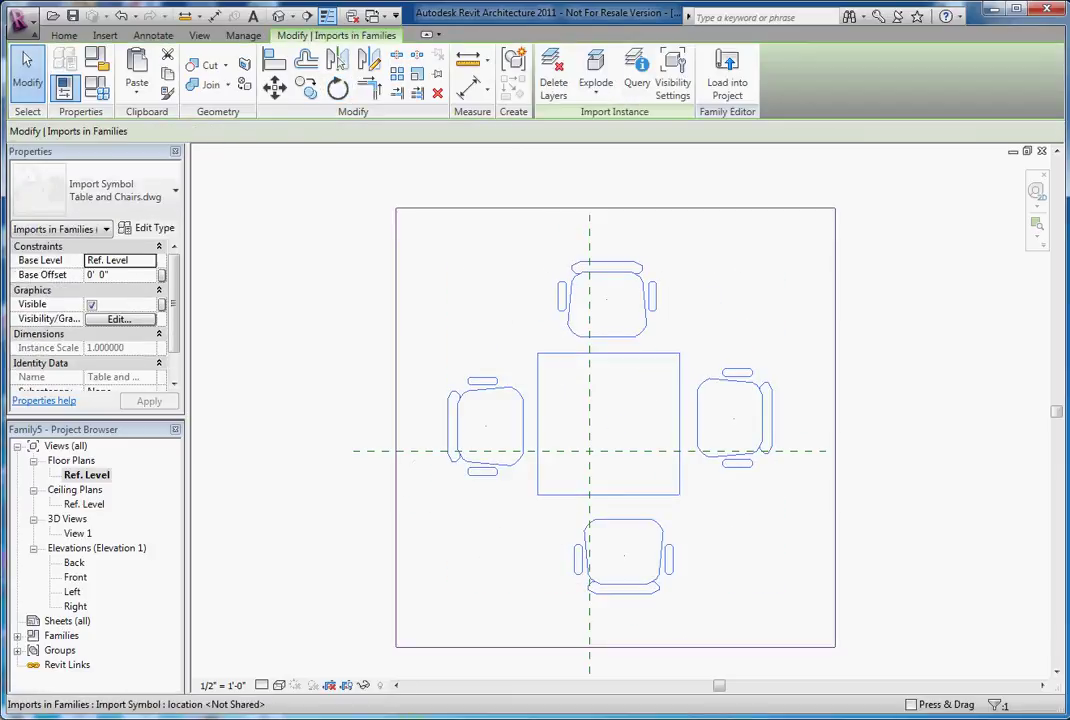
scroll(666, 420, "up", 1)
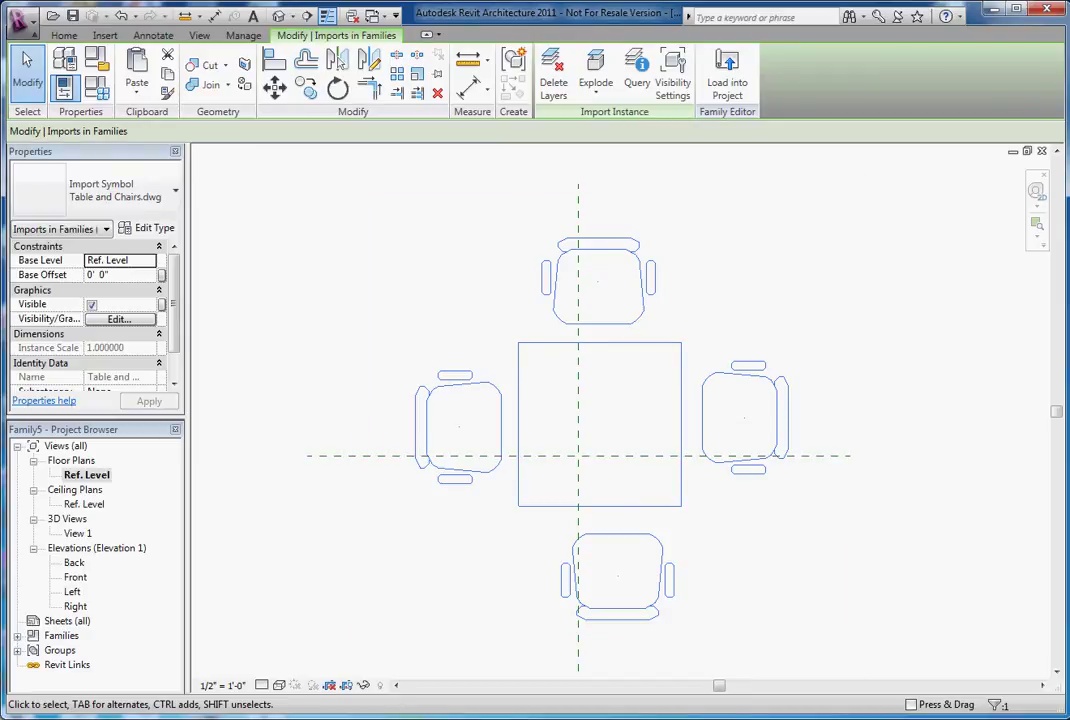
key("m")
key("v")
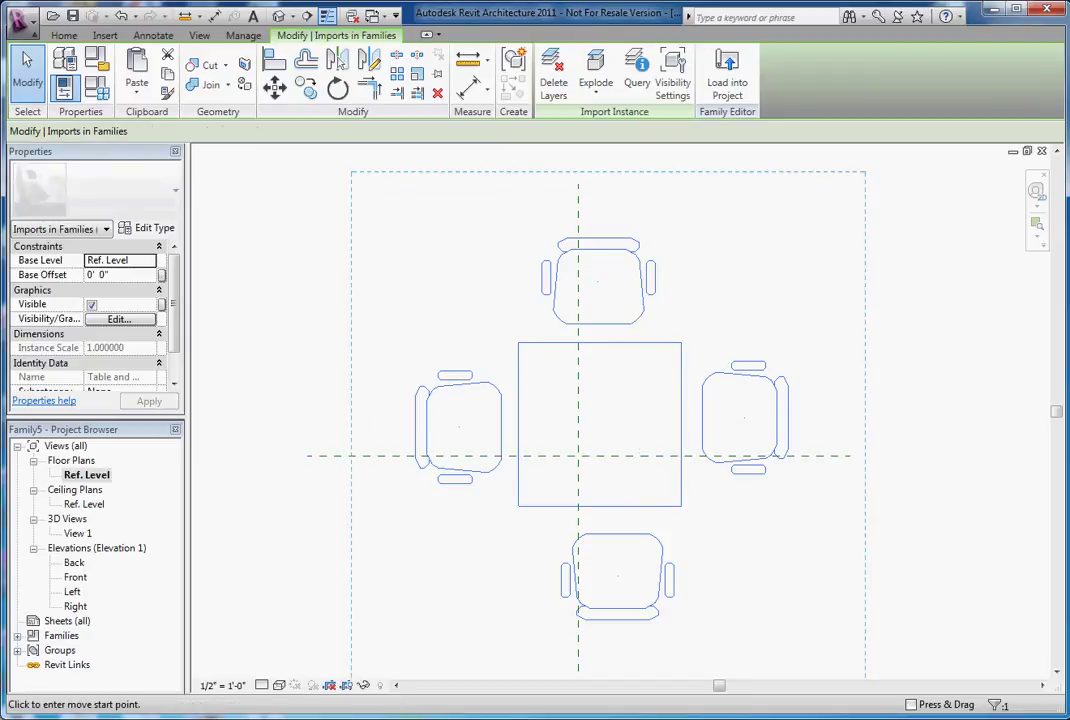
left_click(681, 424)
left_click(681, 456)
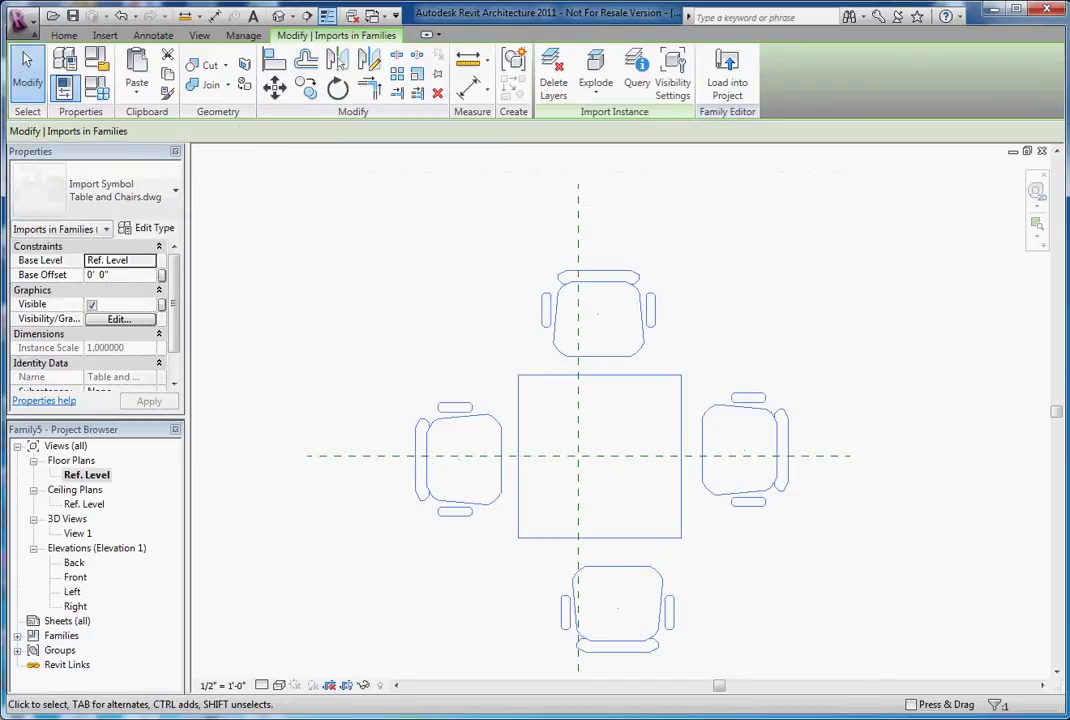
Move the import horizontally so the midpoint of the table's lower edge lies on the Center (Left/Right) reference plane
key("m")
key("v")
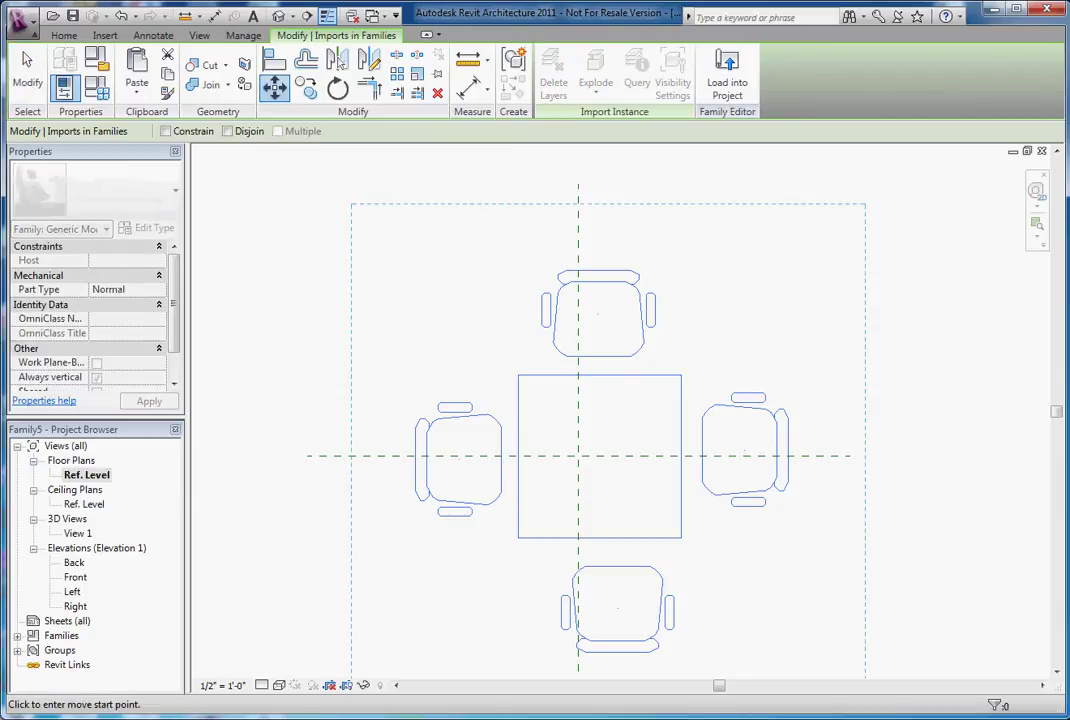
left_click(597, 536)
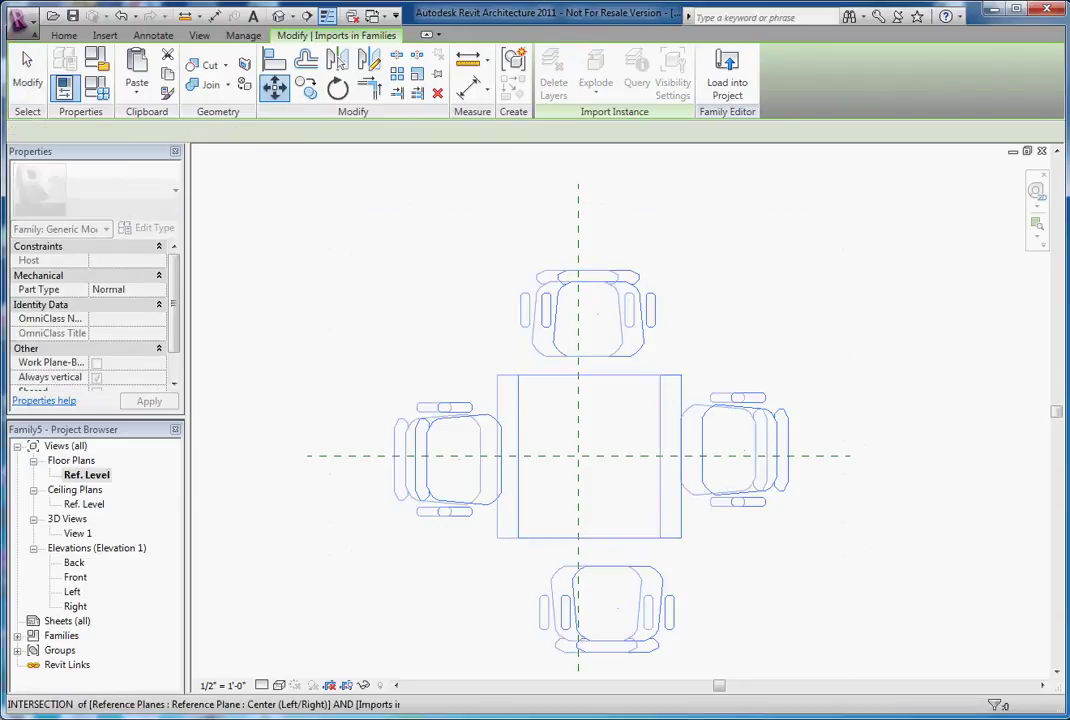
left_click(578, 538)
scroll(718, 492, "down", 1)
key("Escape")
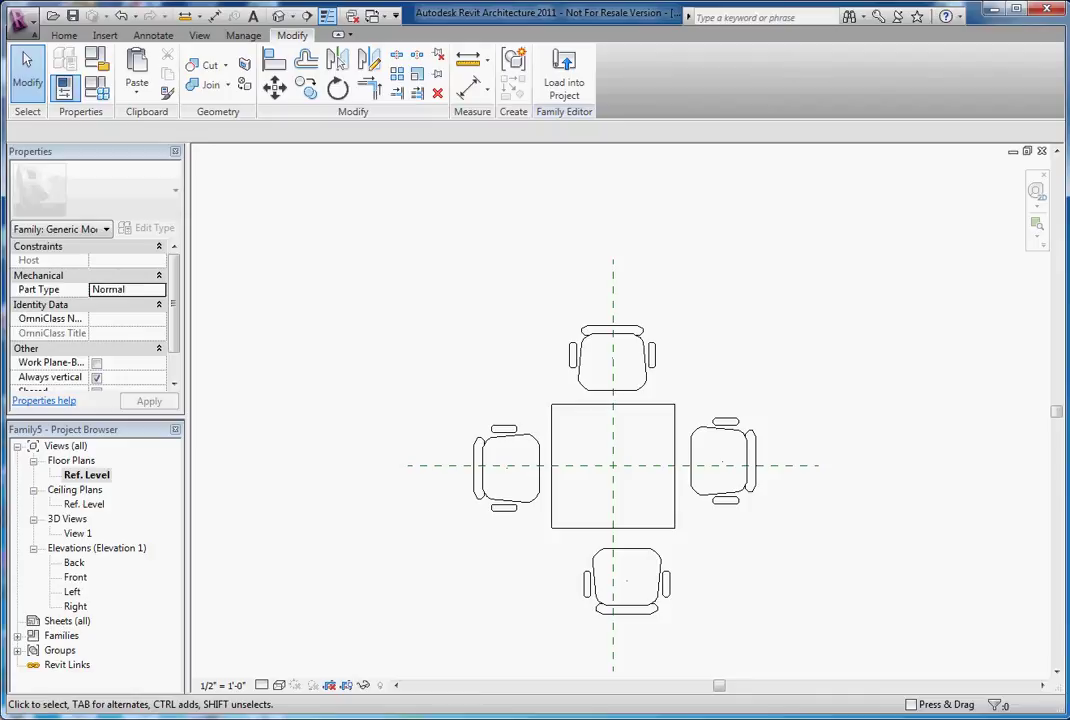
Change the family category to Furniture
left_click(64, 35)
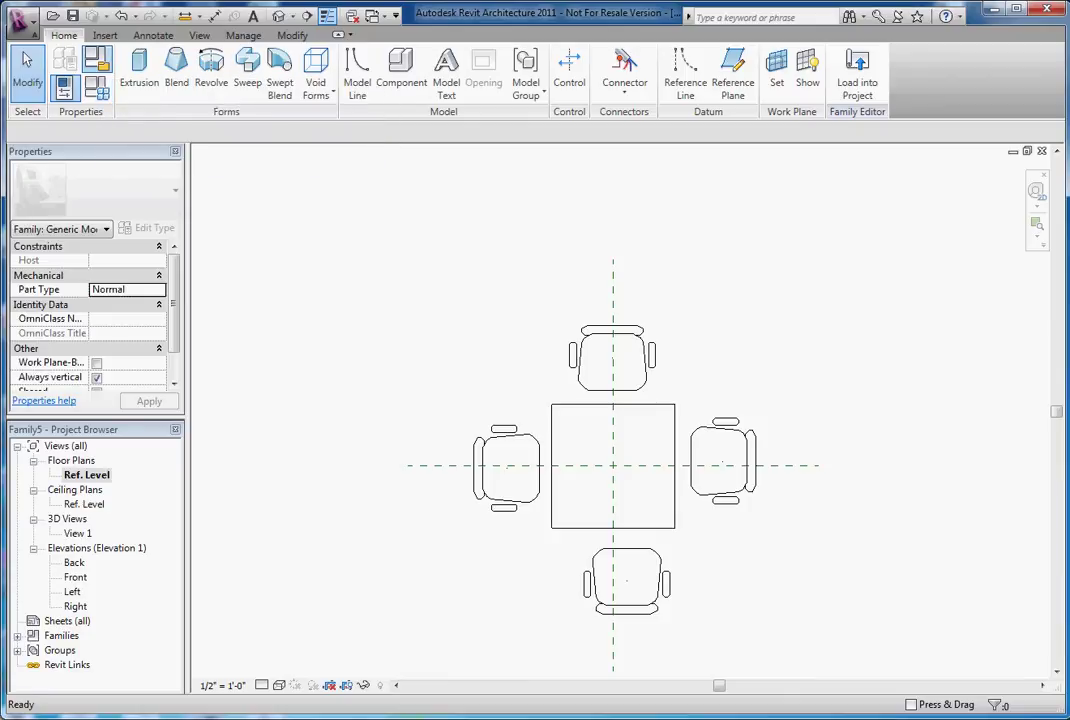
left_click(63, 88)
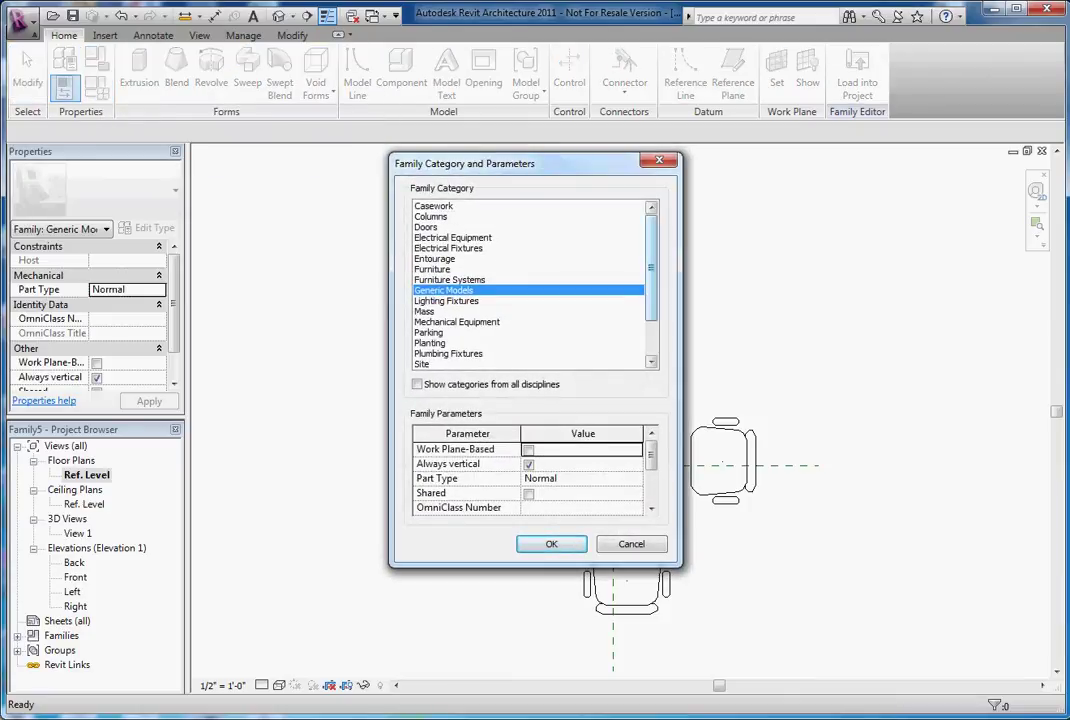
left_click(433, 269)
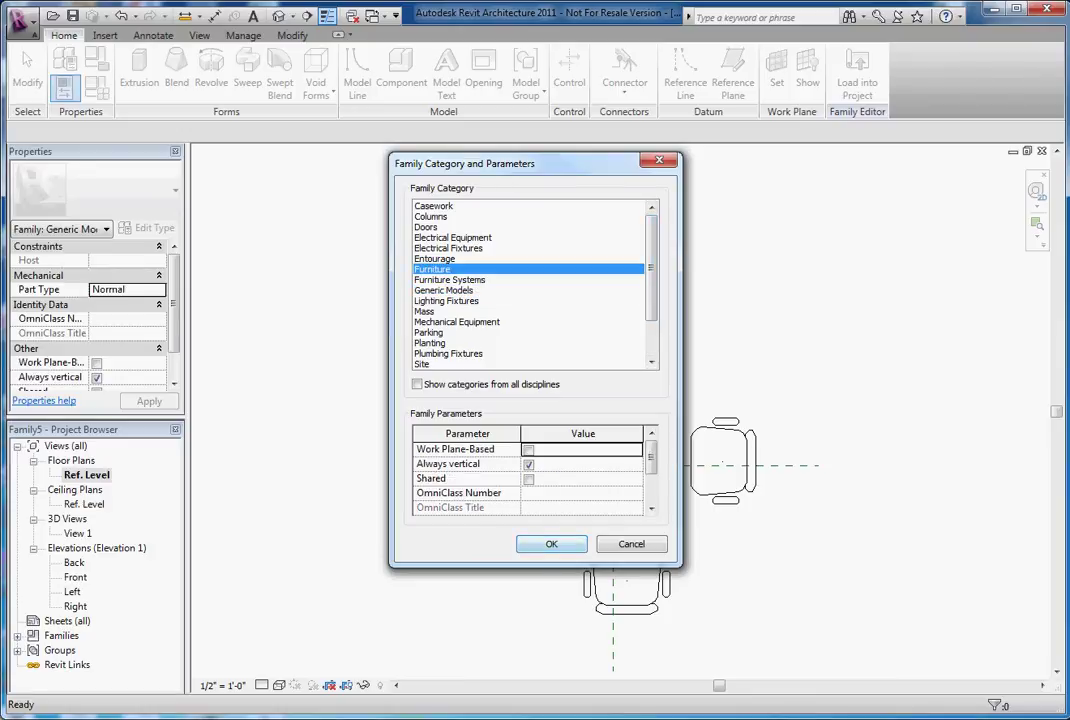
key("Return")
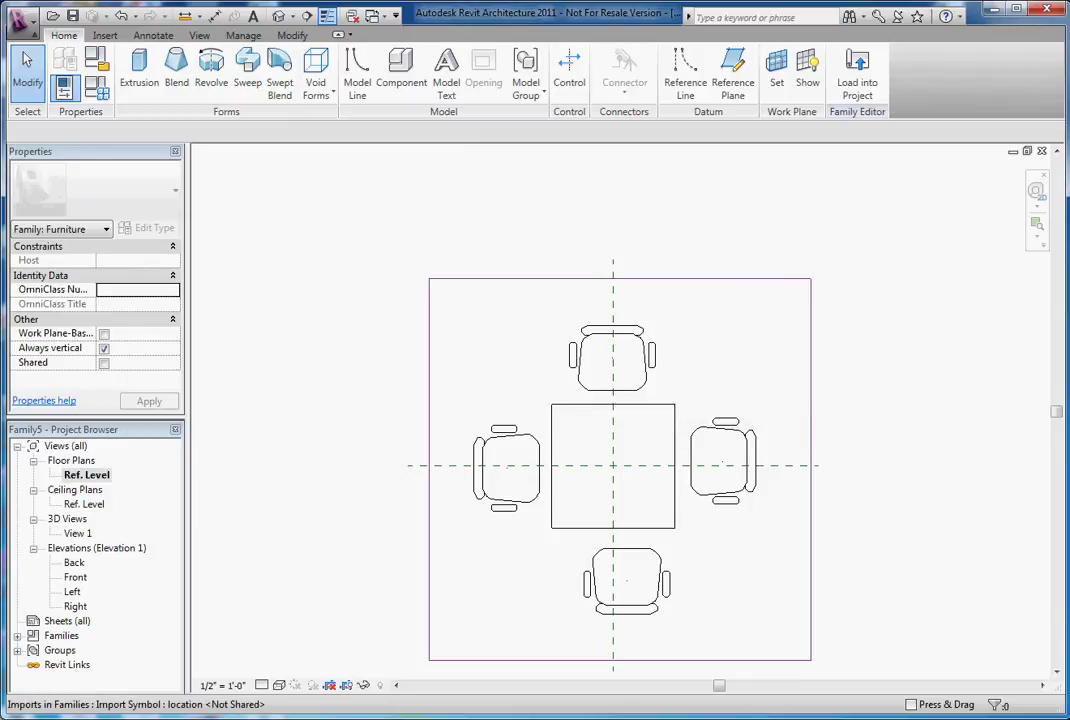
Explode the imported Table and Chairs.dwg symbol into editable Revit lines
left_click(590, 404)
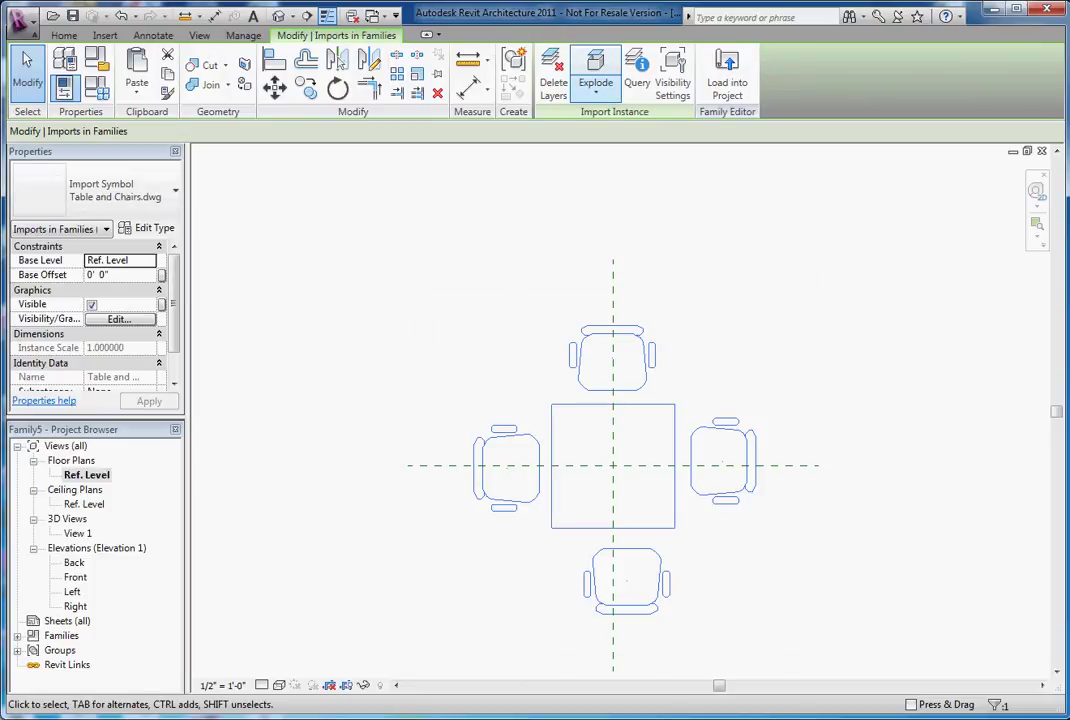
left_click(595, 88)
left_click(629, 153)
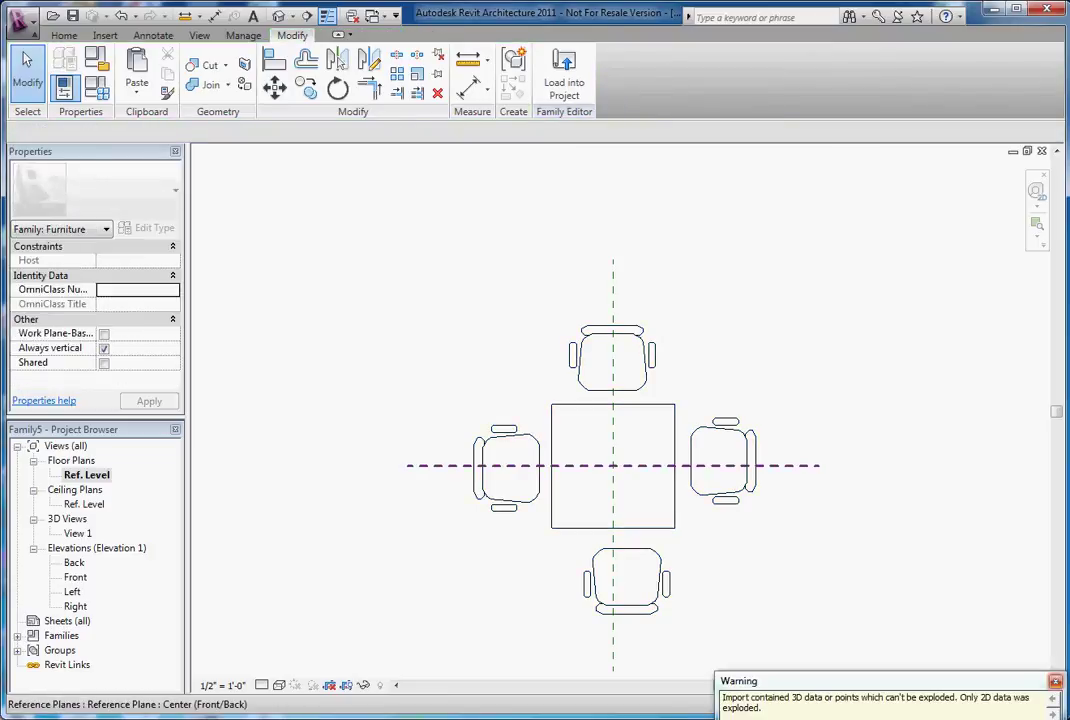
Assign all the exploded table and chair lines to the Furniture subcategory
left_click_drag(439, 303, 831, 648)
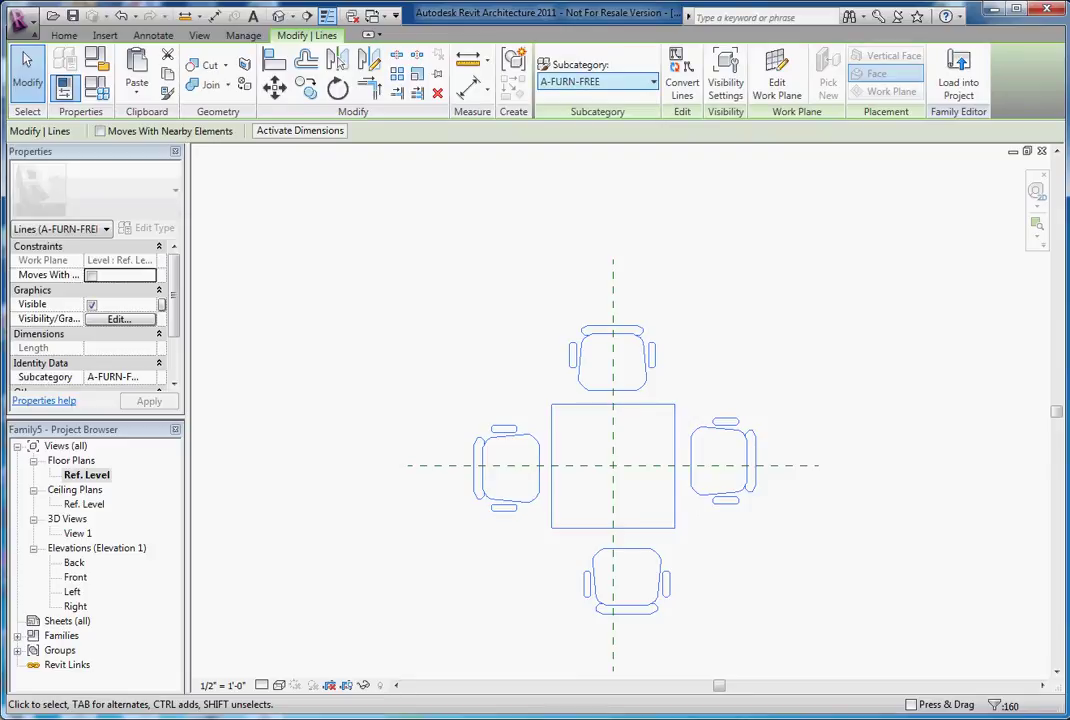
left_click(651, 82)
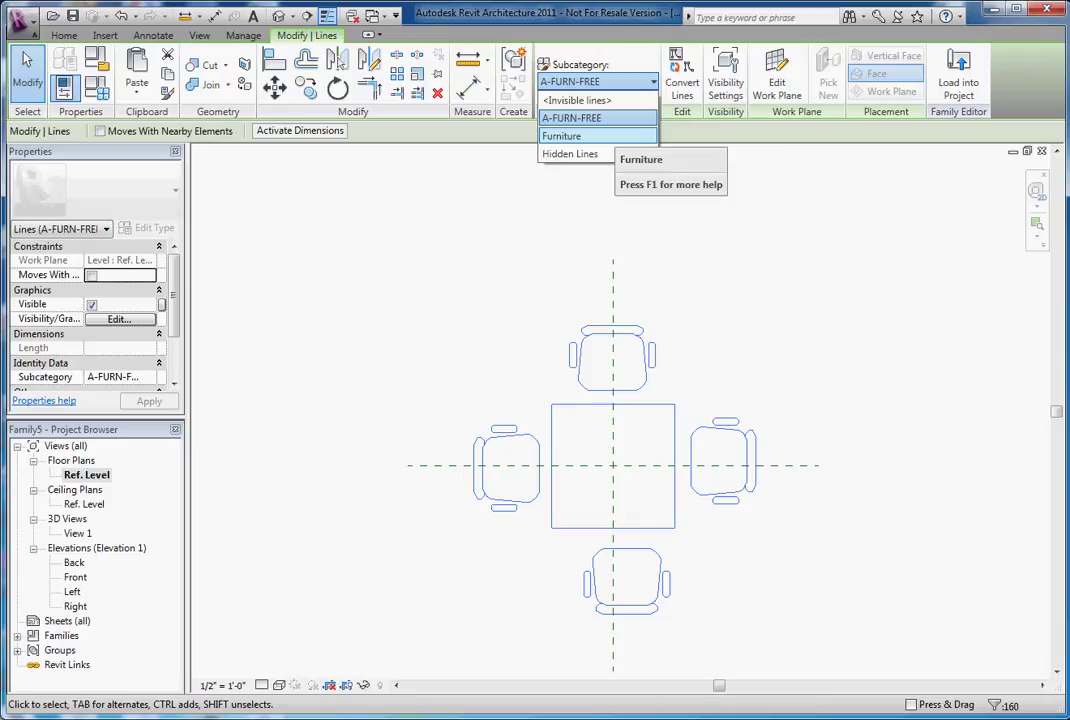
left_click(580, 136)
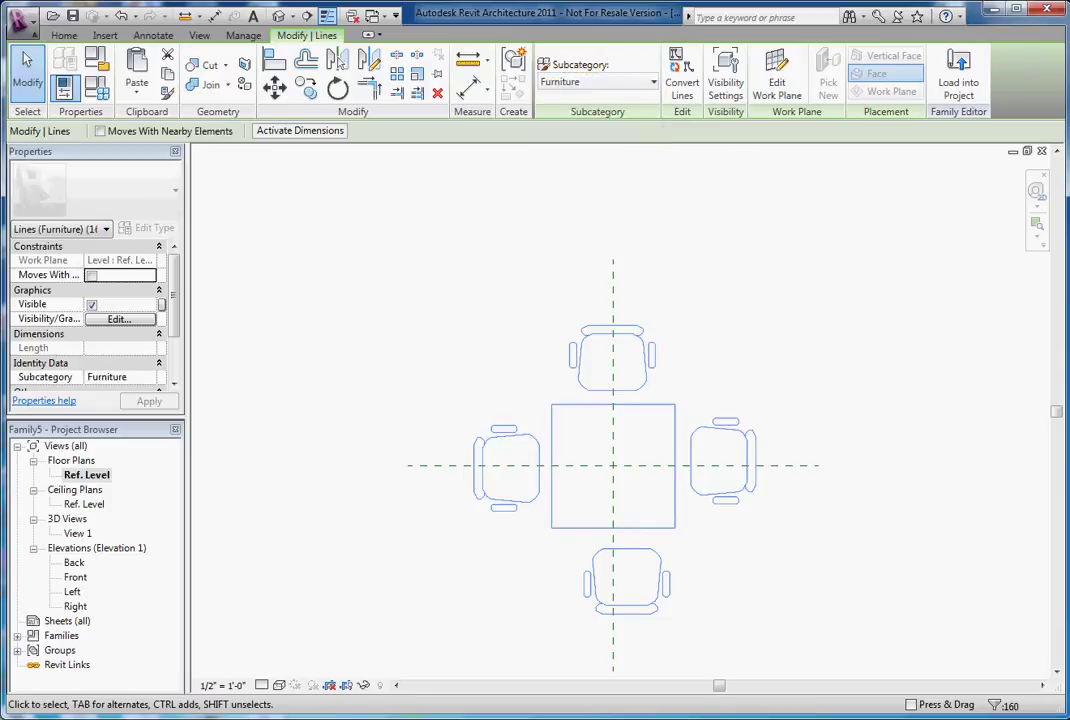
key("Escape")
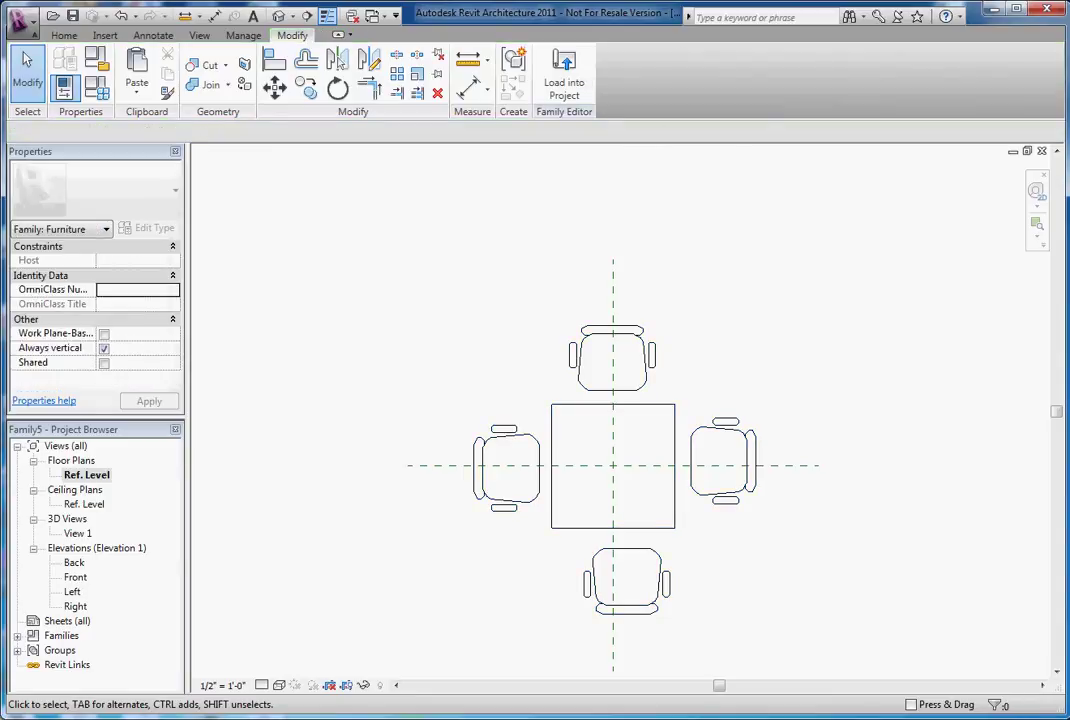
Start a masking region and create its boundary from the table's four edges using Pick Lines
scroll(510, 451, "up", 1)
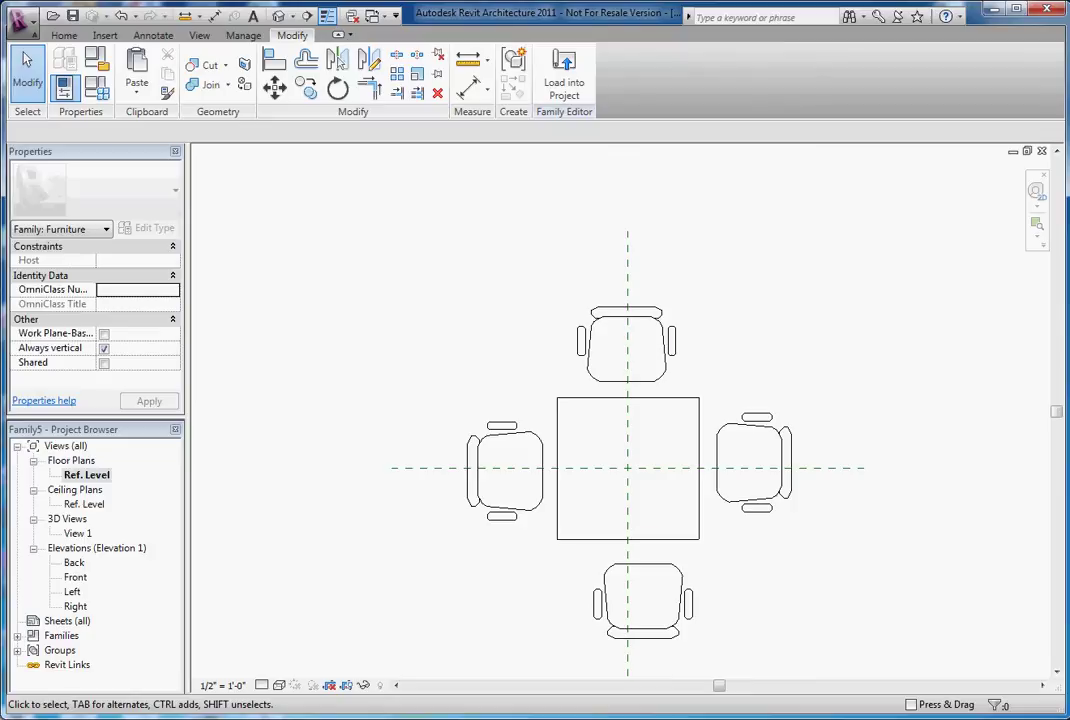
left_click(153, 35)
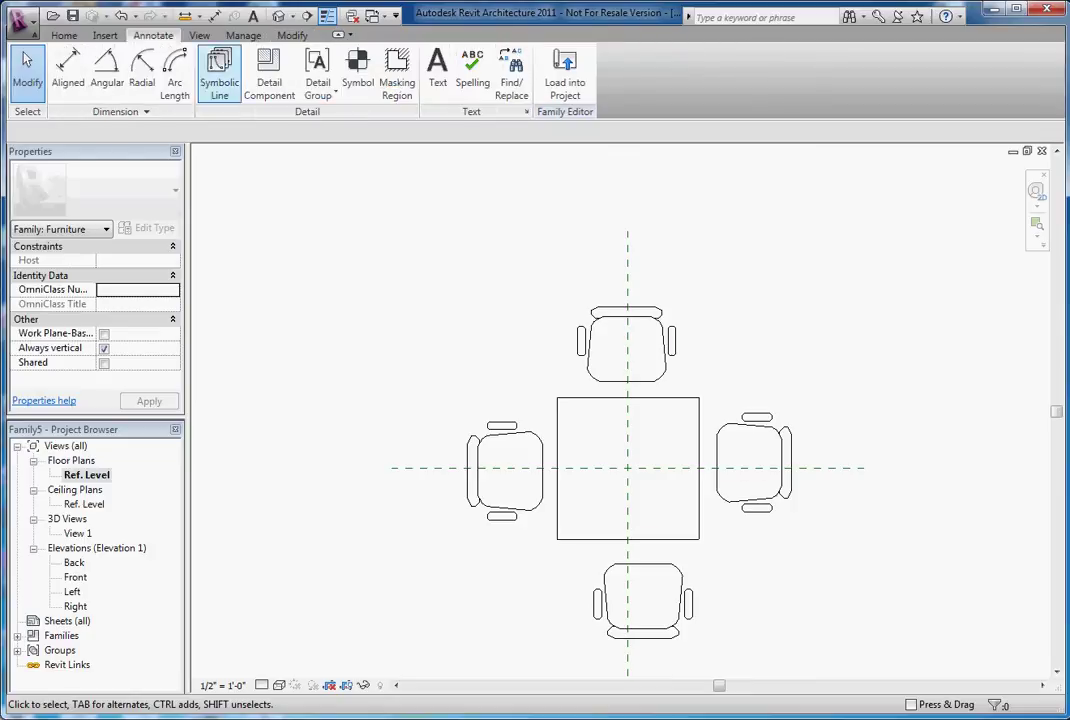
left_click(397, 75)
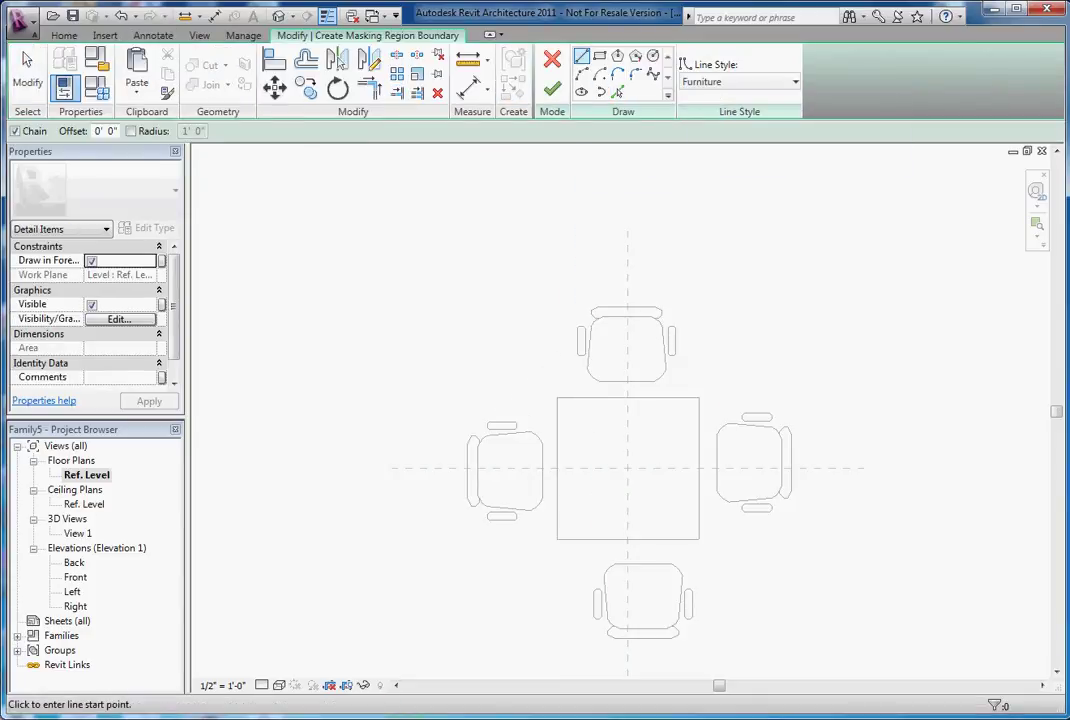
left_click(617, 91)
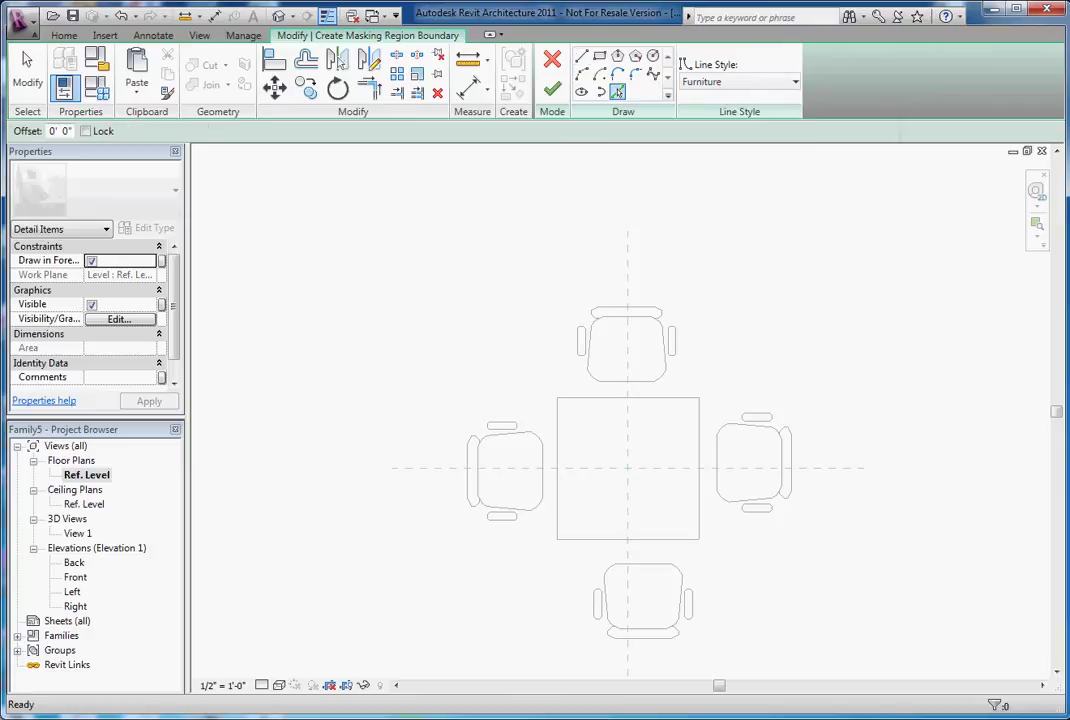
scroll(628, 417, "up", 2)
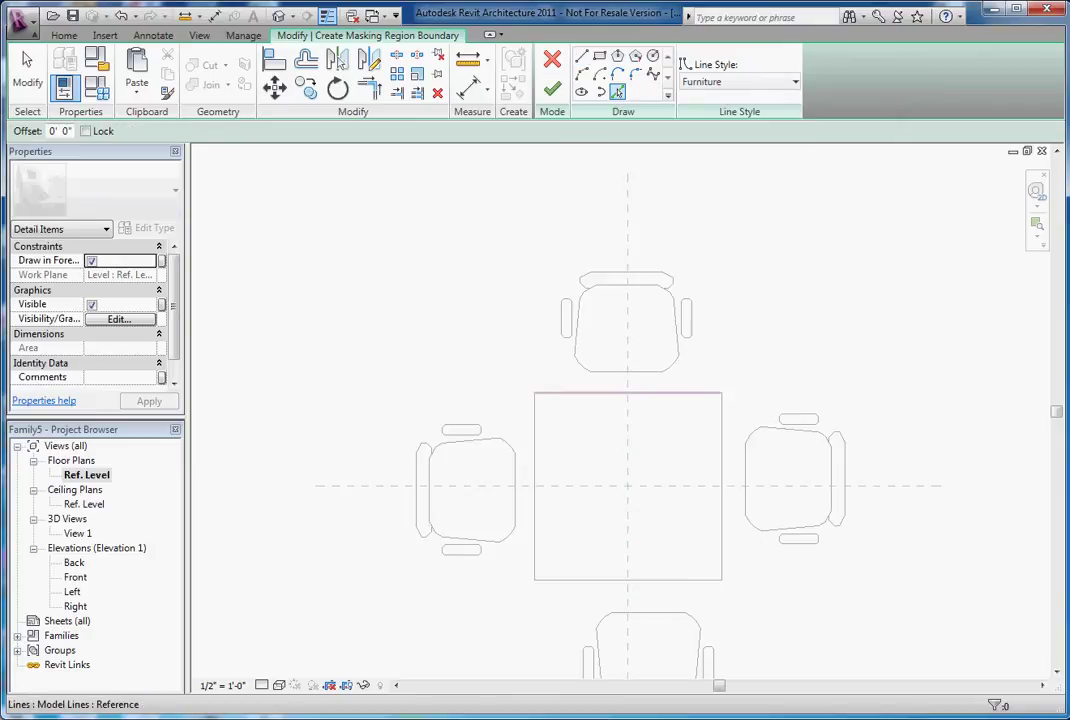
left_click(630, 392)
left_click(722, 486)
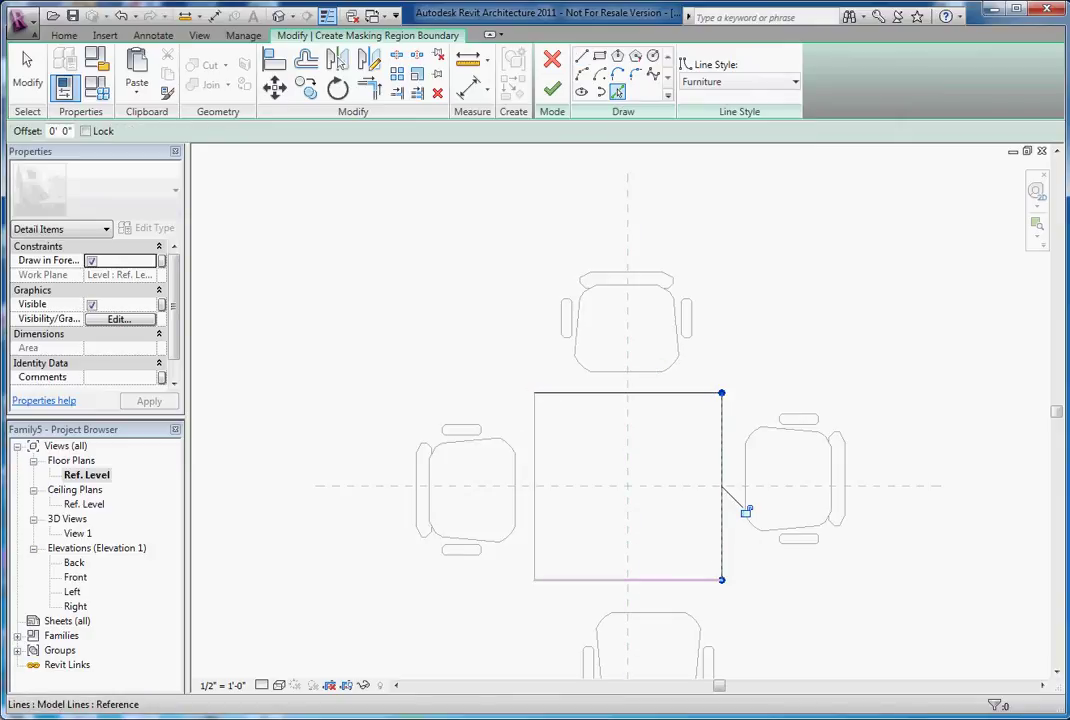
left_click(628, 580)
left_click(534, 486)
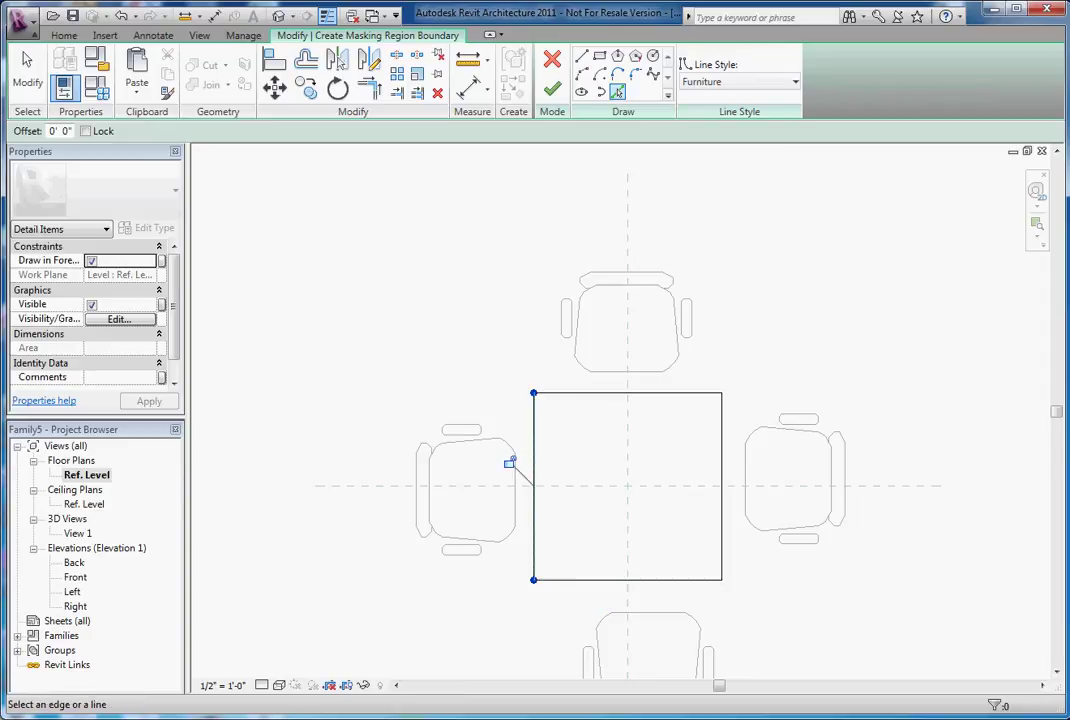
Add the upper chair's outline to the masking boundary by picking the backrest's short lower-left edge, the seat's upper-left corner segments and left side
scroll(599, 260, "up", 2)
scroll(592, 328, "up", 4)
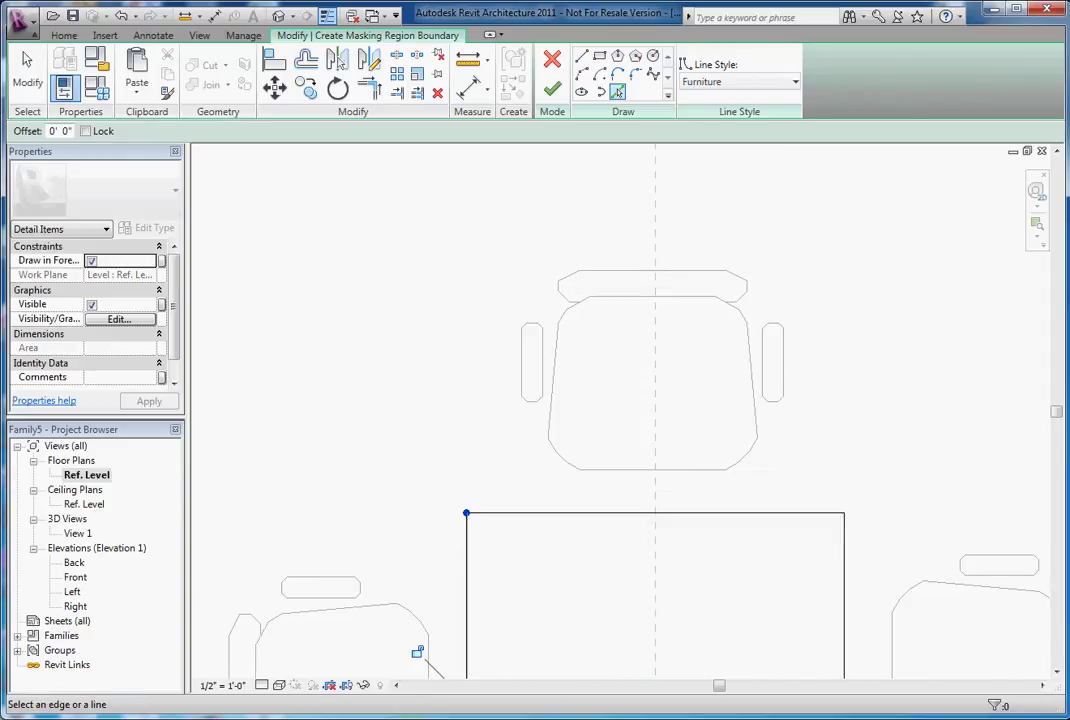
scroll(556, 262, "up", 1)
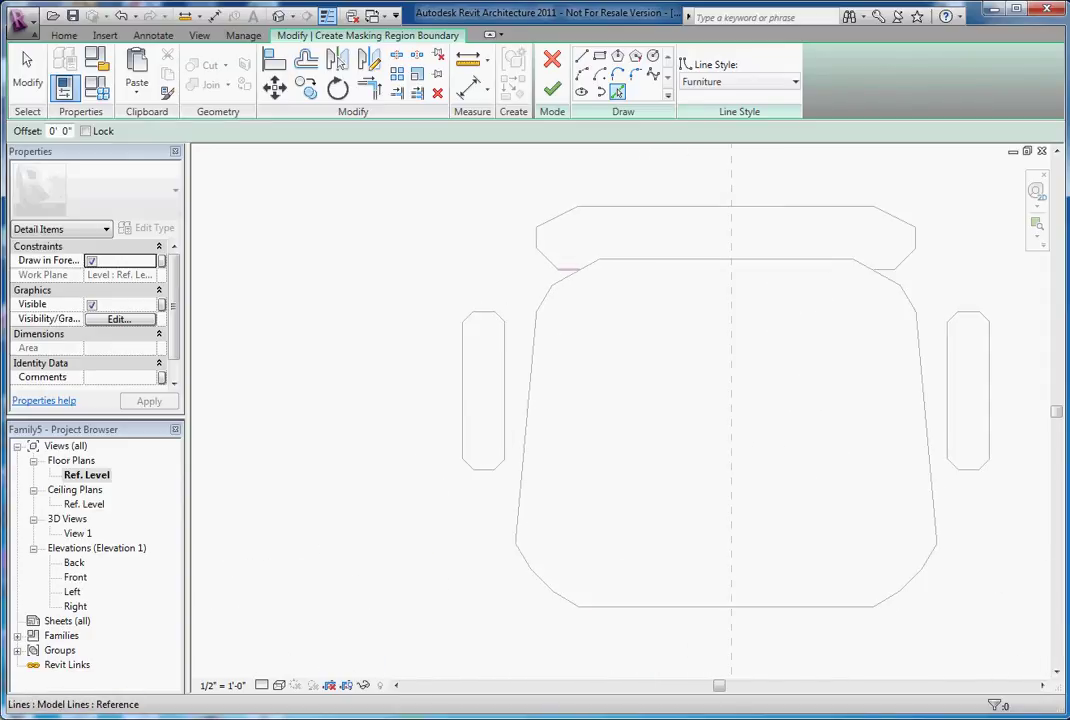
left_click(567, 269)
scroll(580, 279, "up", 3)
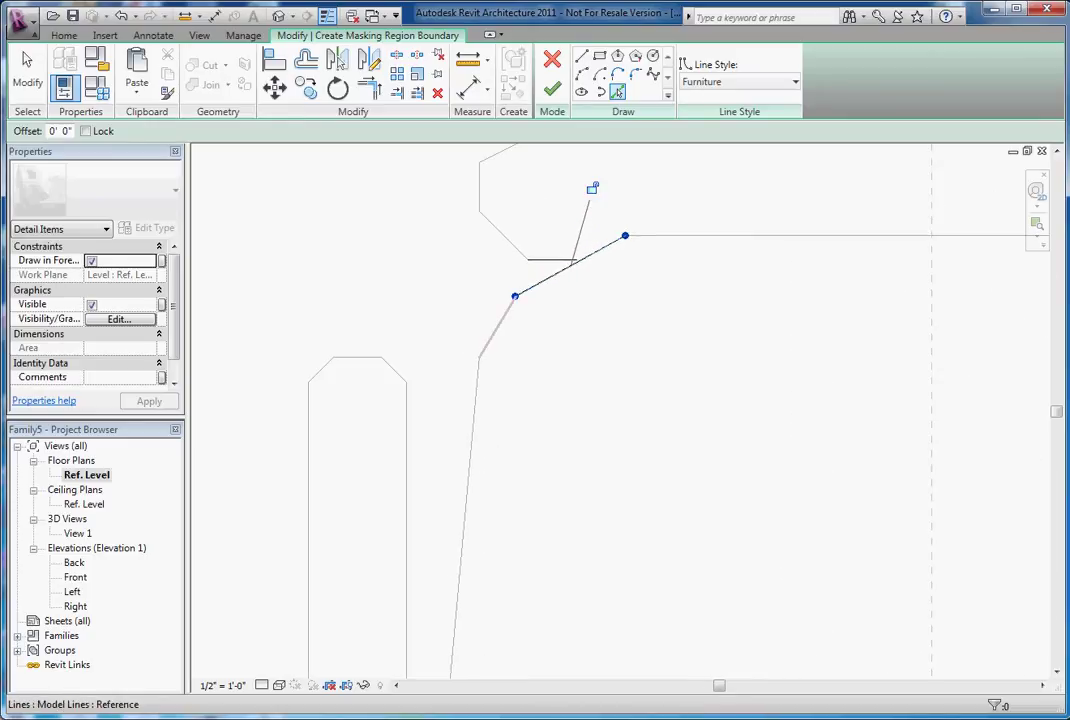
left_click(498, 326)
left_click(477, 384)
scroll(479, 341, "down", 2)
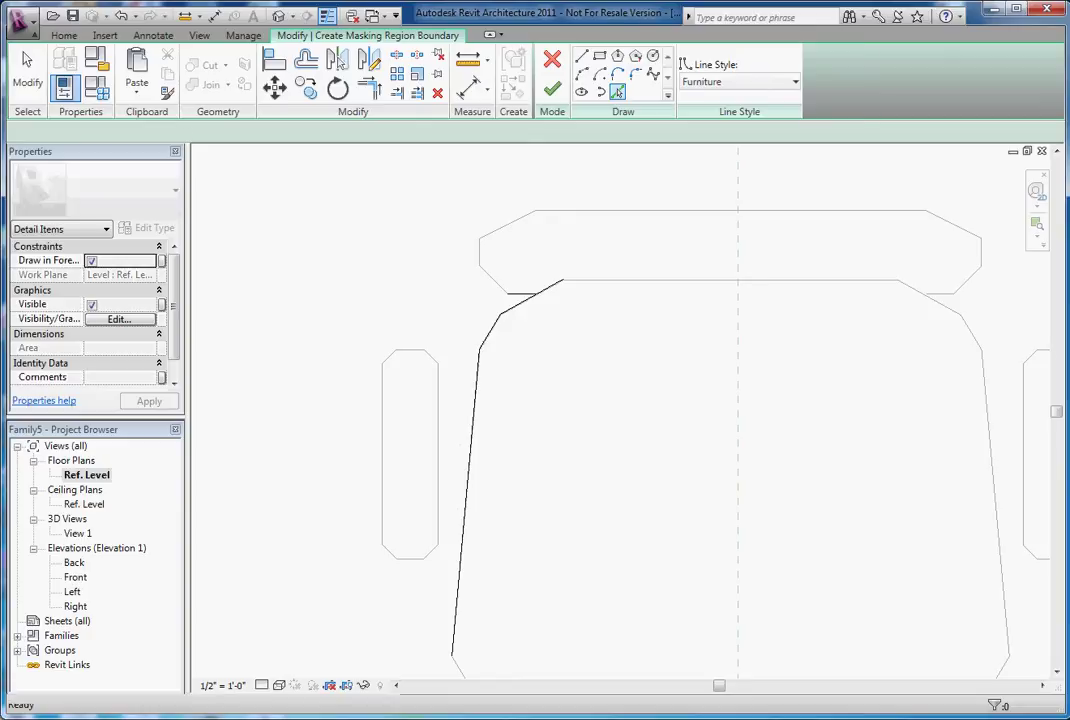
Trim the masking boundary to a corner where the backrest's short lower-left edge meets the seat's diagonal segment
key("t")
key("r")
scroll(533, 307, "up", 1)
scroll(477, 310, "down", 1)
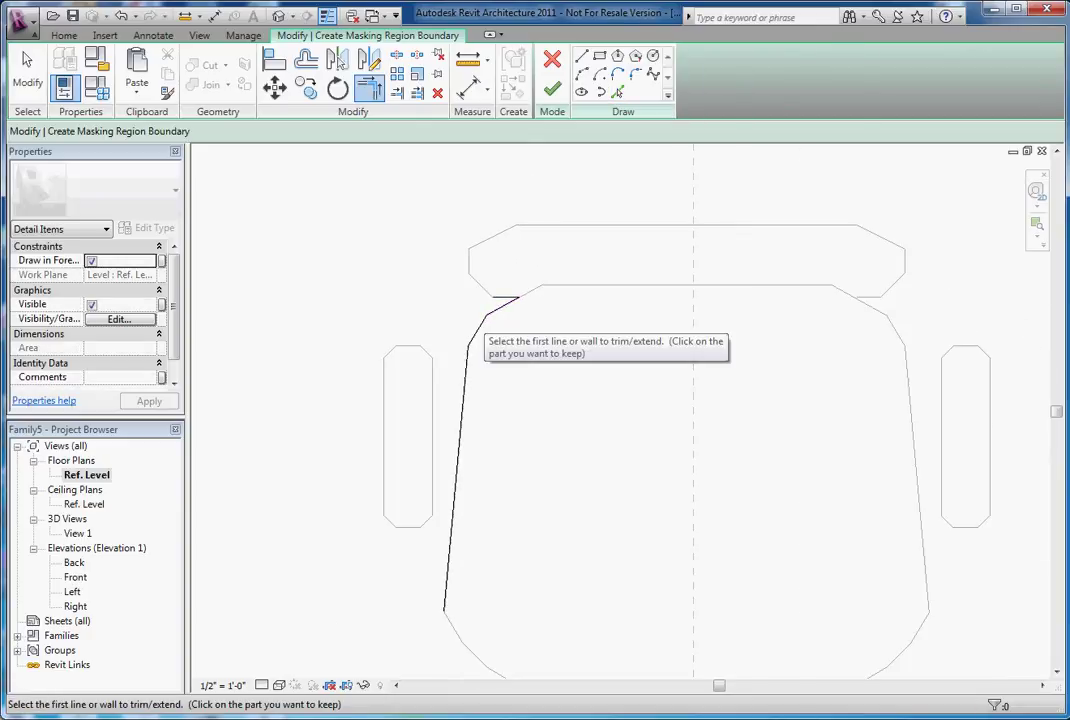
left_click(505, 297)
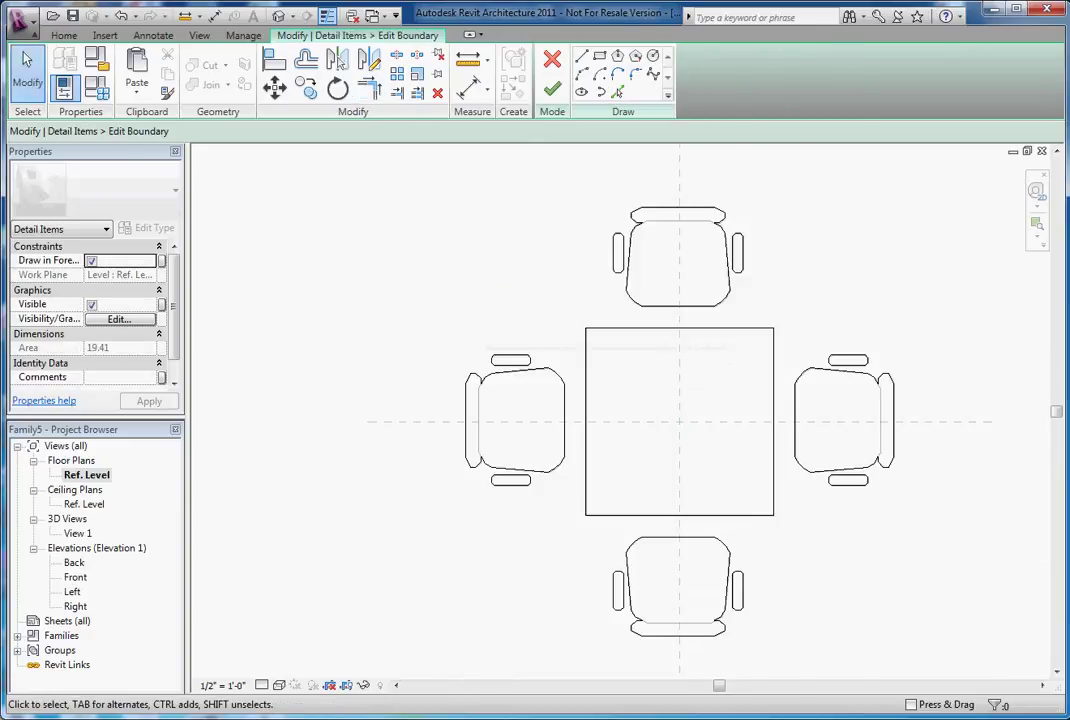
Finish the masking region boundary that outlines the table and all four chairs with their armrests
scroll(720, 160, "up", 3)
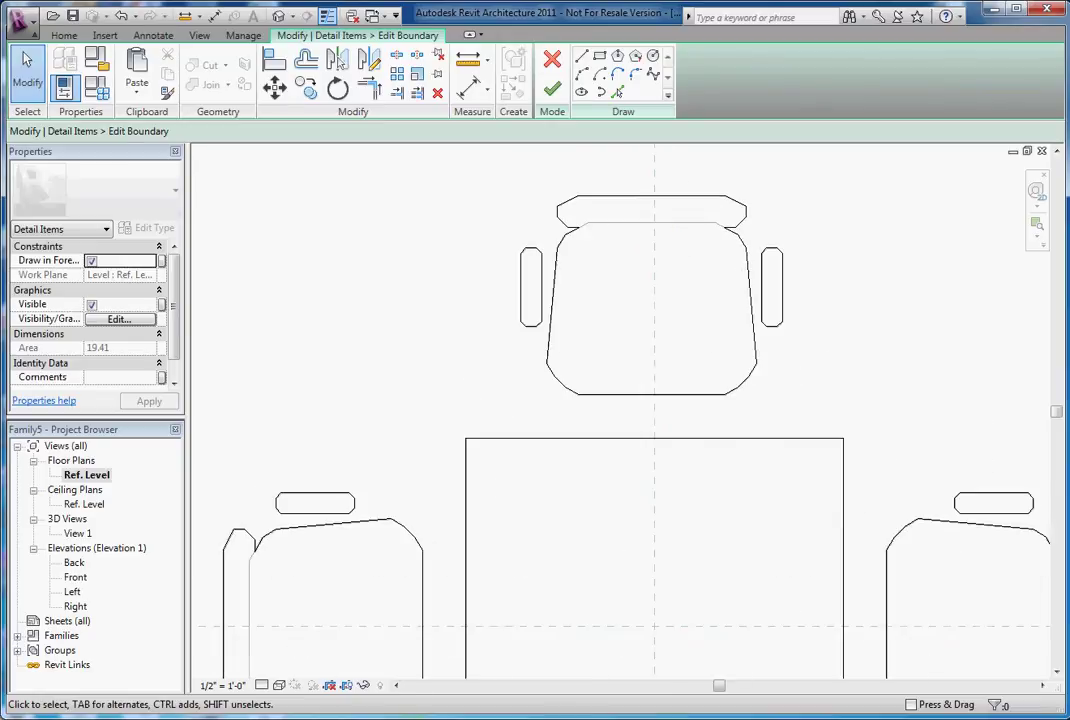
scroll(846, 230, "down", 1)
scroll(570, 216, "down", 3)
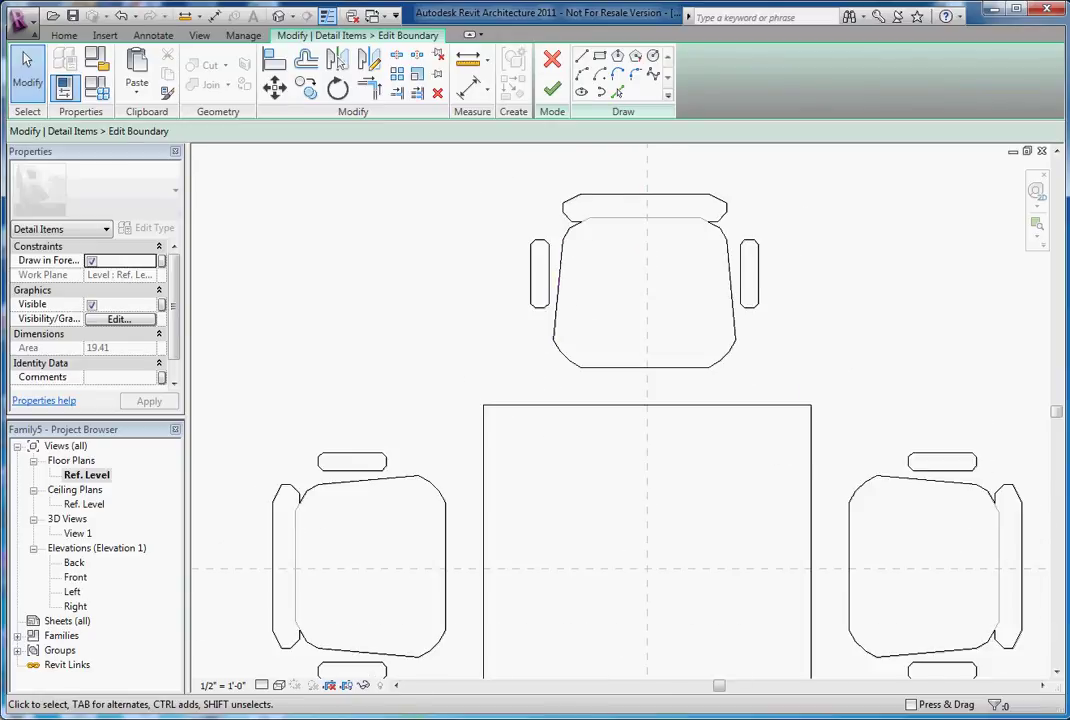
scroll(562, 212, "down", 1)
left_click(552, 89)
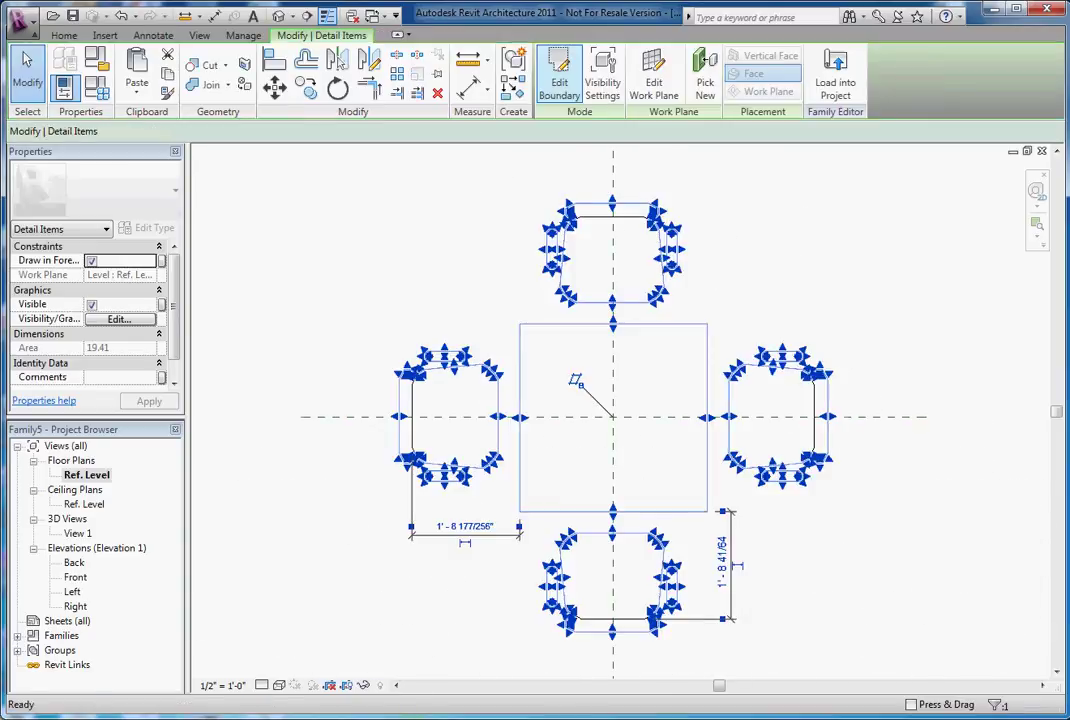
Save the furniture family to the Desktop as Project name_Furniture_Table n chair_4
key("Escape")
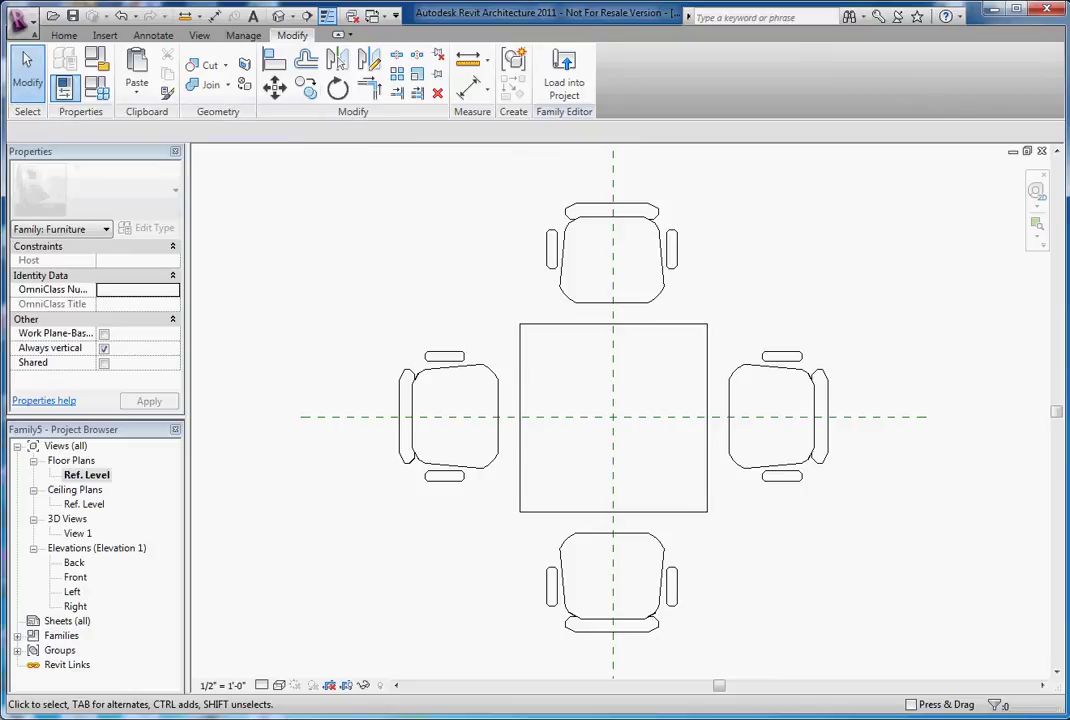
left_click(18, 18)
mouse_move(62, 218)
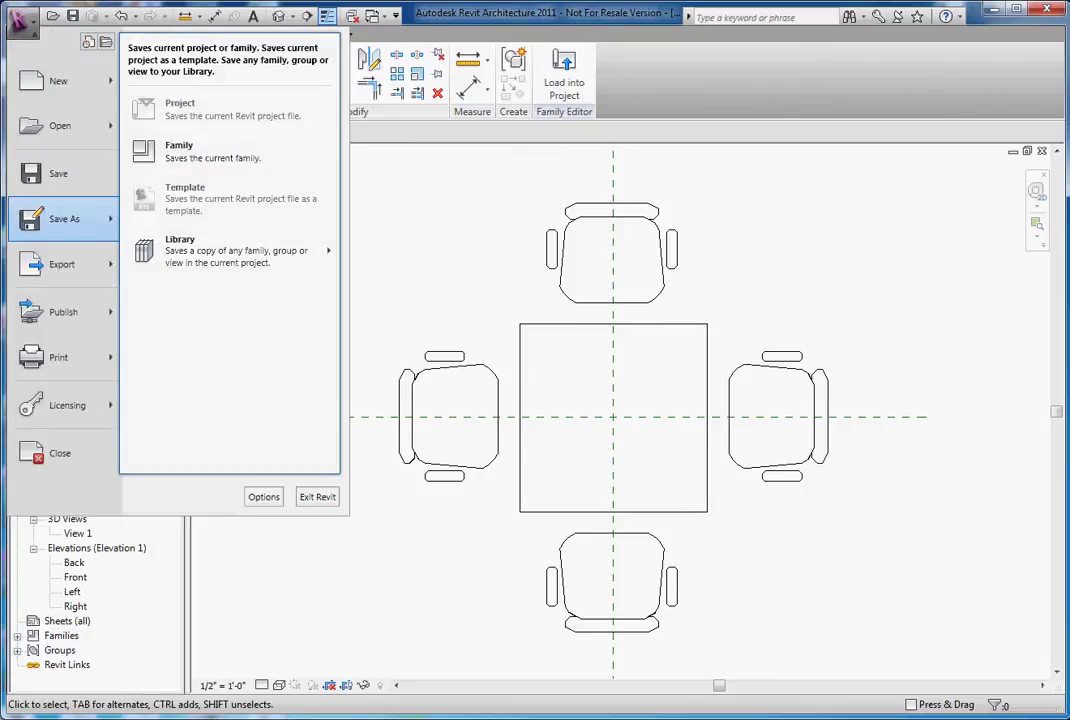
left_click(185, 152)
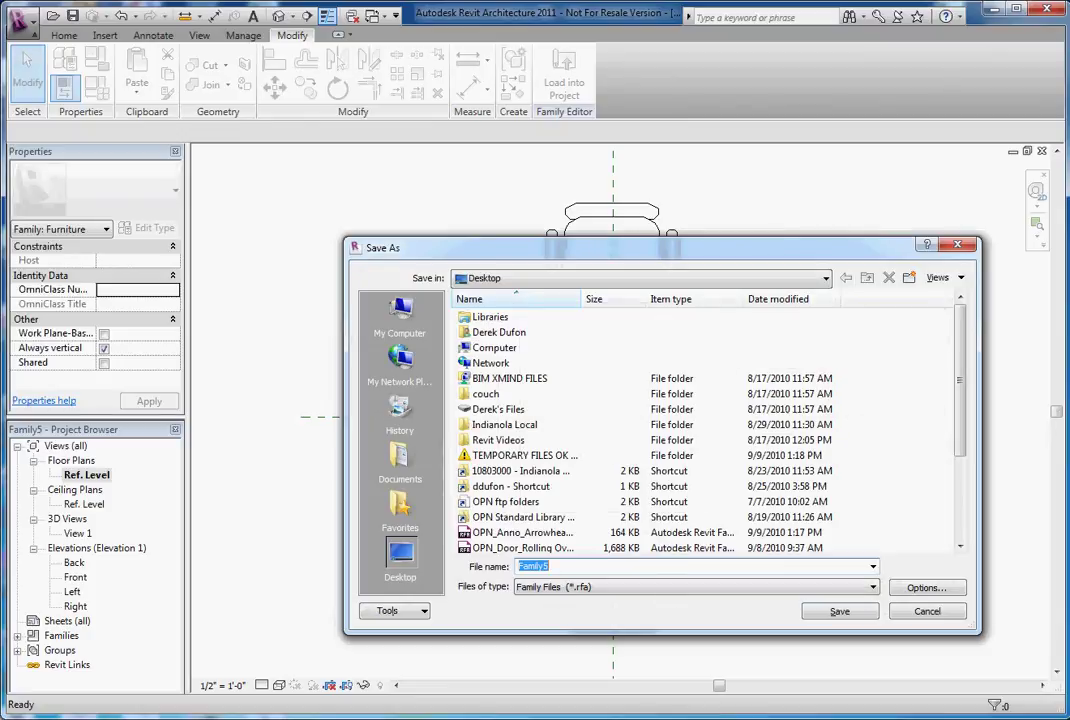
type("Project n")
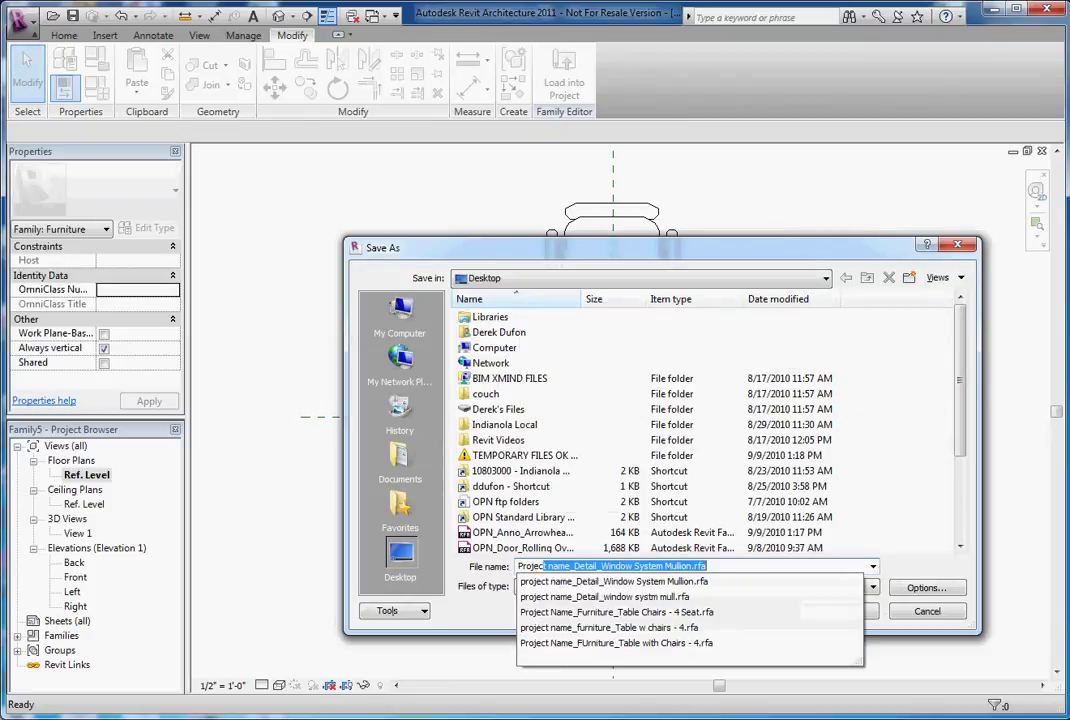
type("ame")
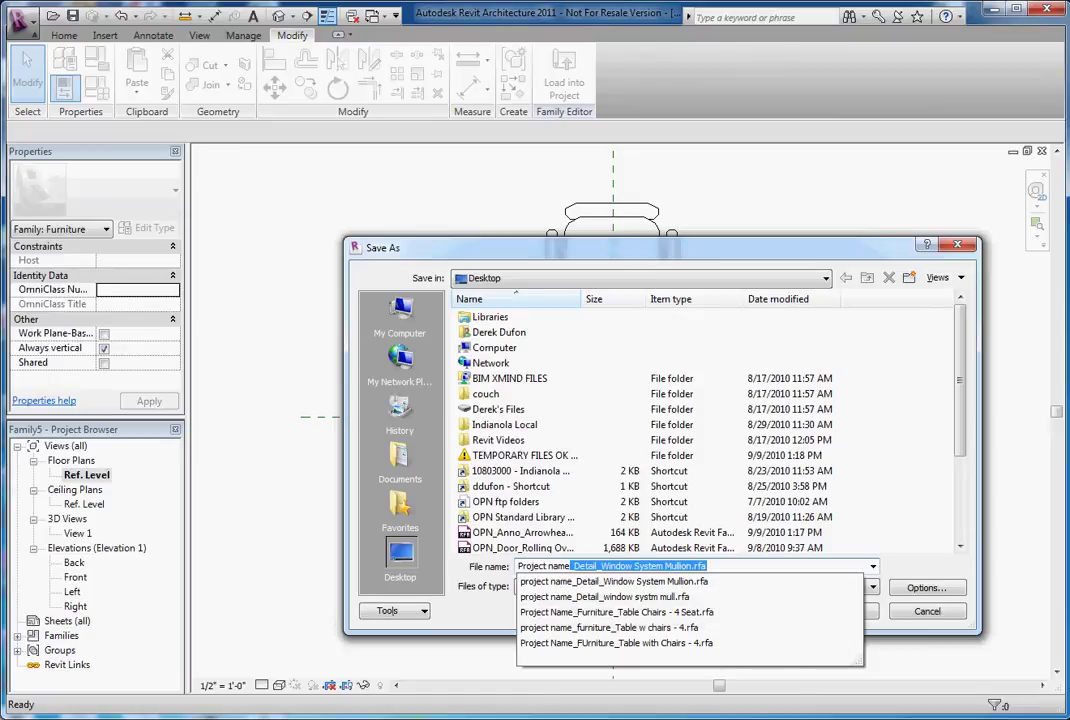
type("_Furniture")
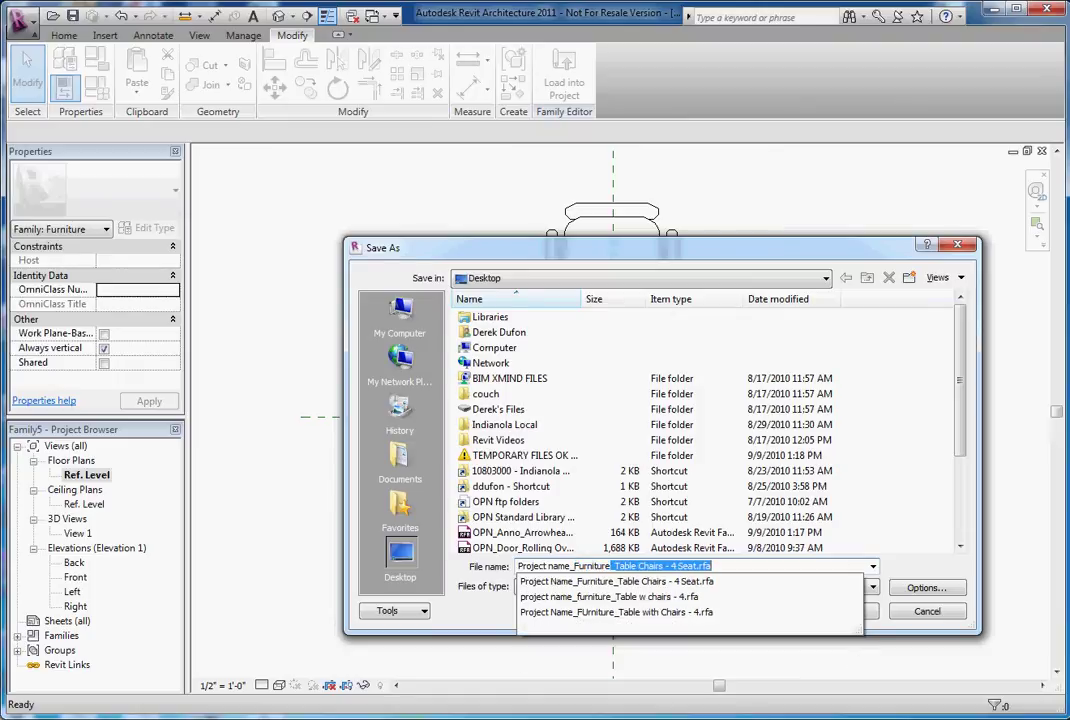
type("_Table n ch")
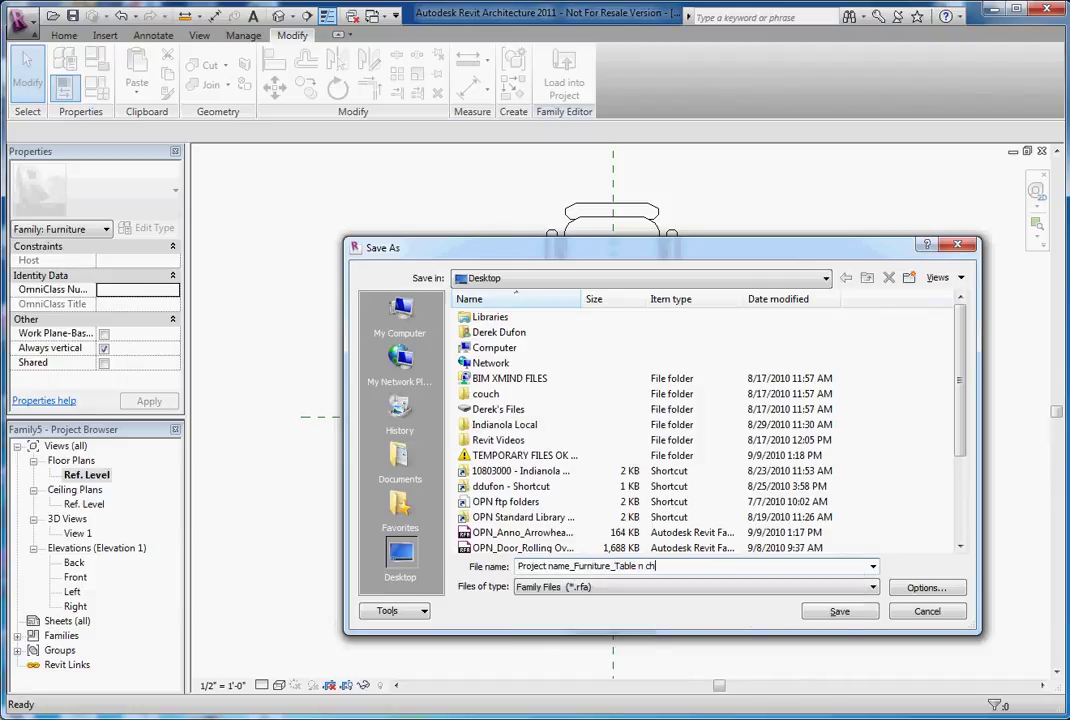
type("arr_4")
key("Return")
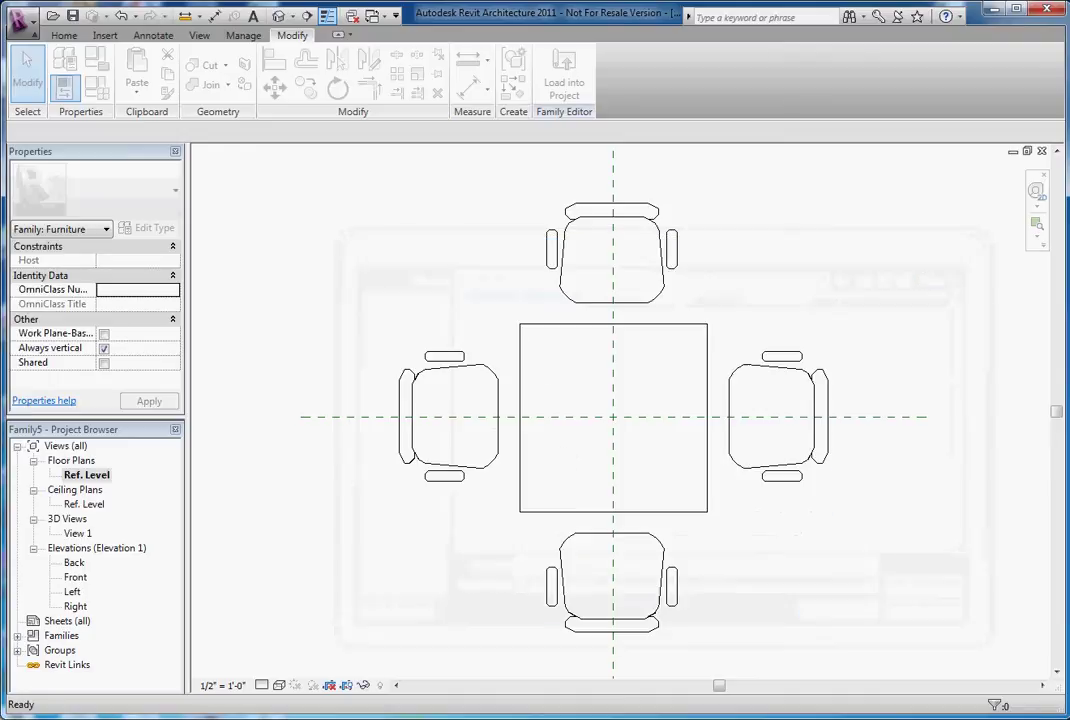
Load the family into 13-Place_Components.rvt and place one table set in the large room, below the first small room's door
left_click(564, 75)
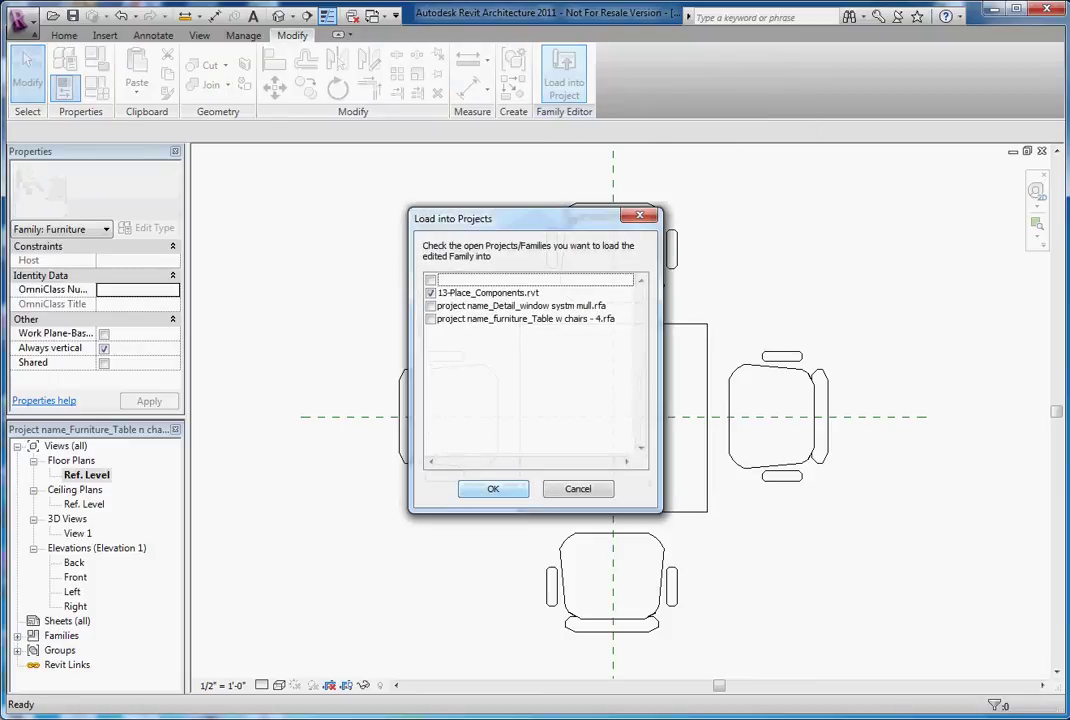
key("Return")
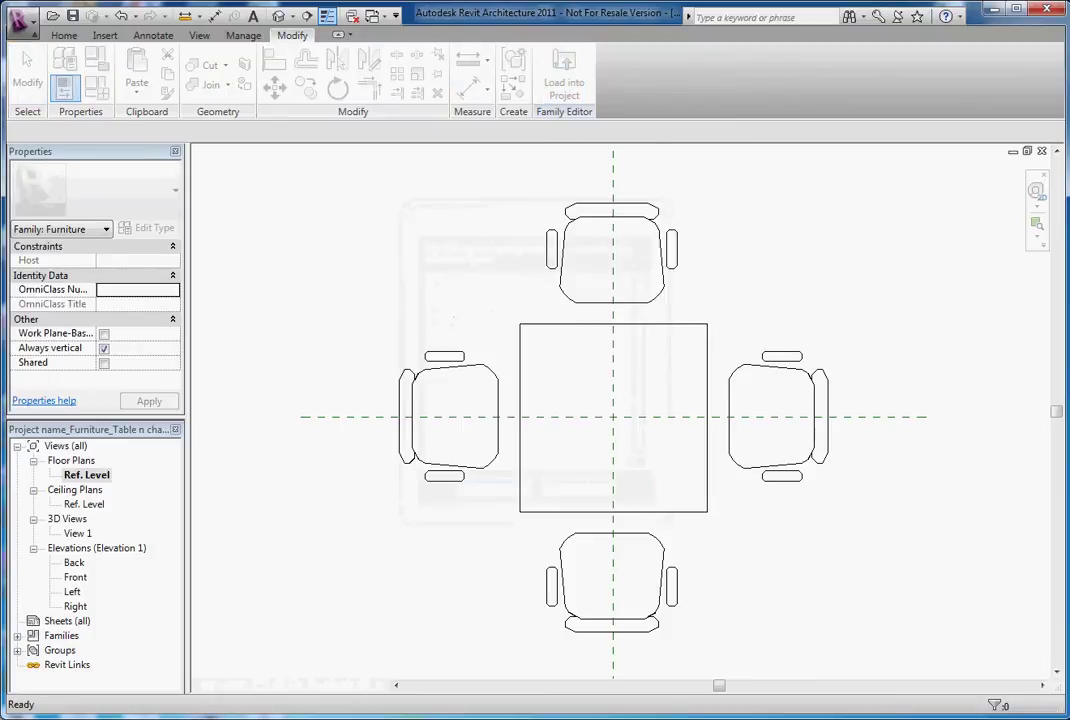
scroll(520, 411, "up", 3)
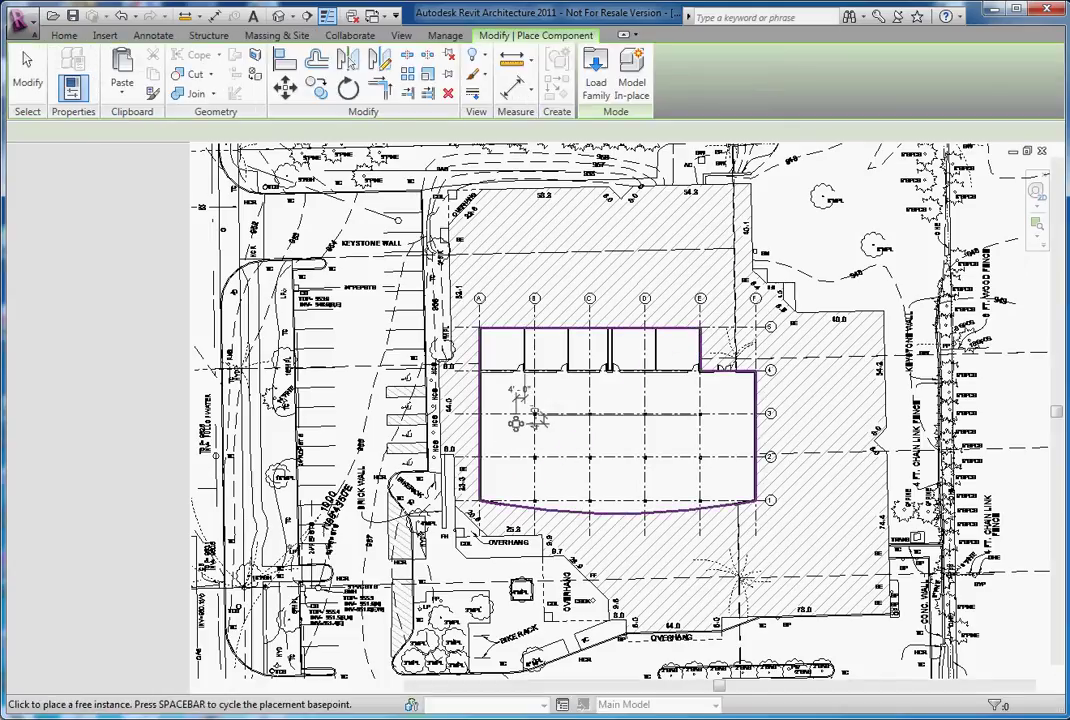
scroll(520, 411, "up", 4)
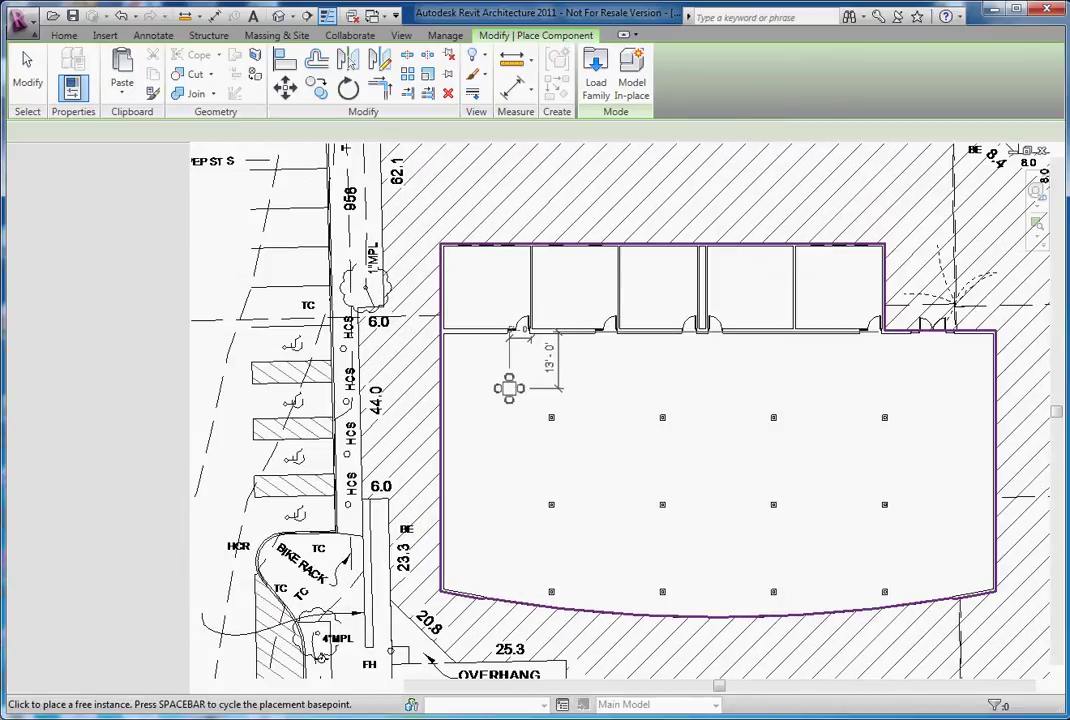
scroll(501, 382, "up", 3)
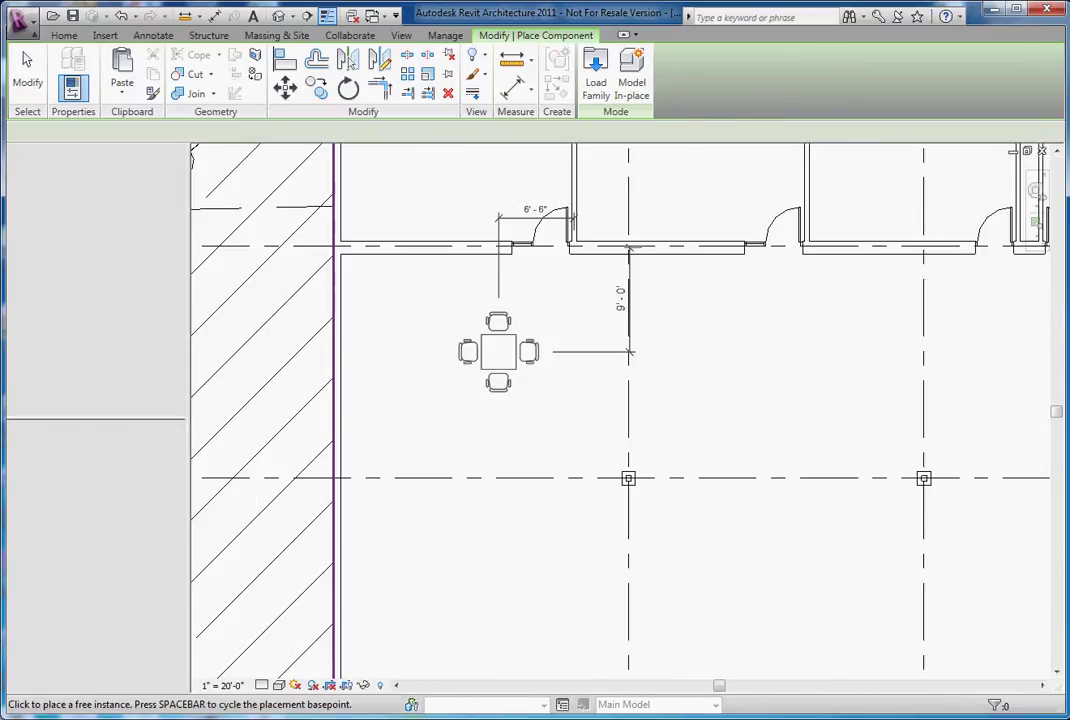
left_click(499, 352)
key("Escape")
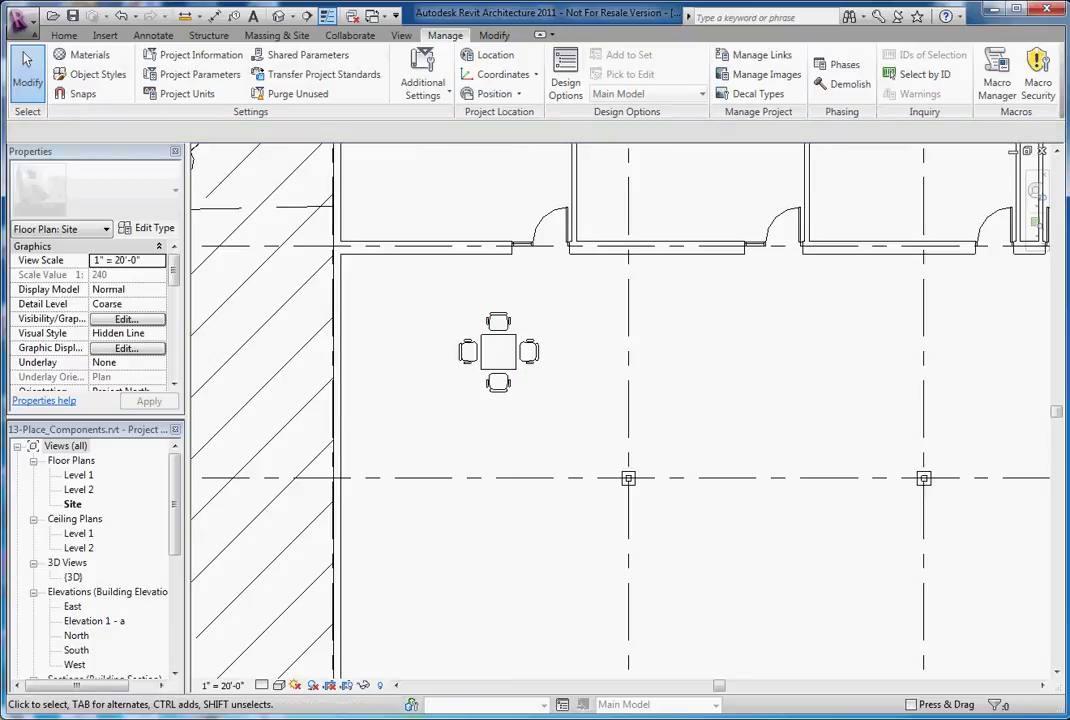
Hide the Furniture category in the Site floor plan through the Visibility/Graphic Overrides
key("v")
key("g")
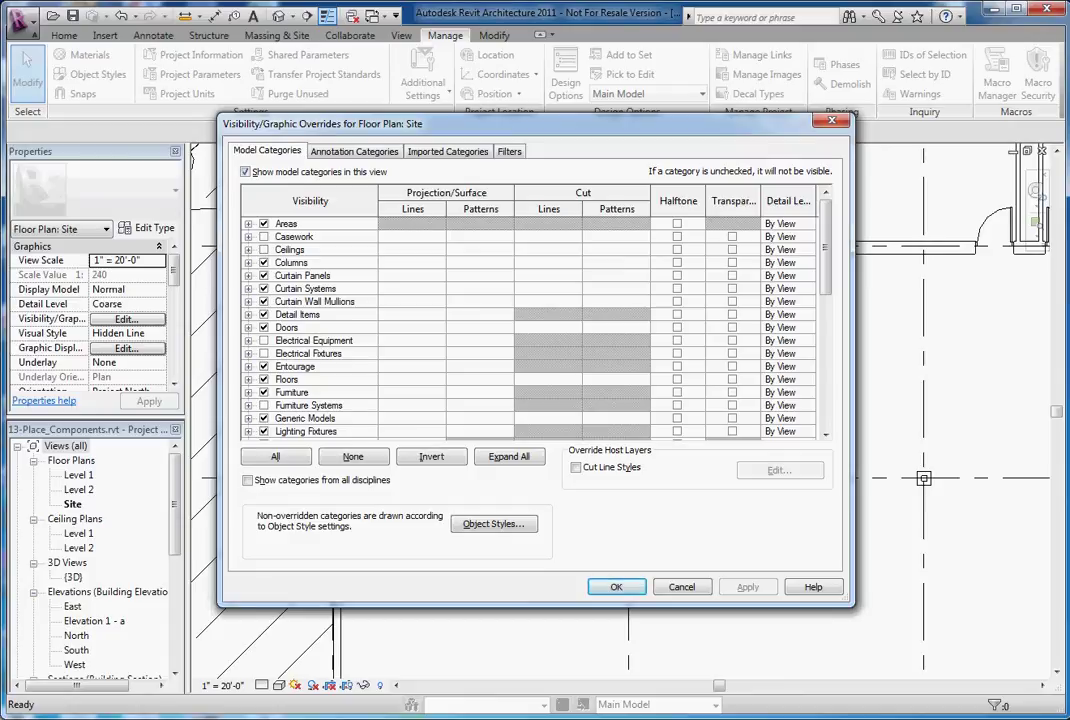
left_click(264, 393)
left_click(616, 587)
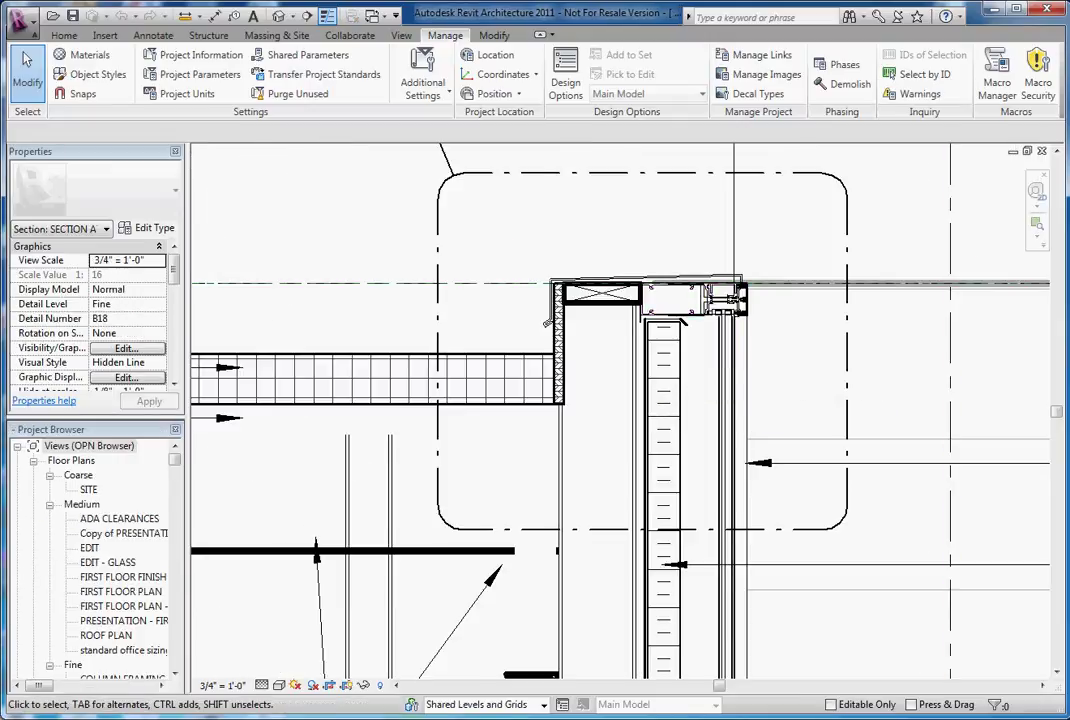
Examine the roof edge in the south curtainwall section and inspect its rigid roof insulation detail item
scroll(766, 350, "down", 1)
scroll(627, 300, "down", 2)
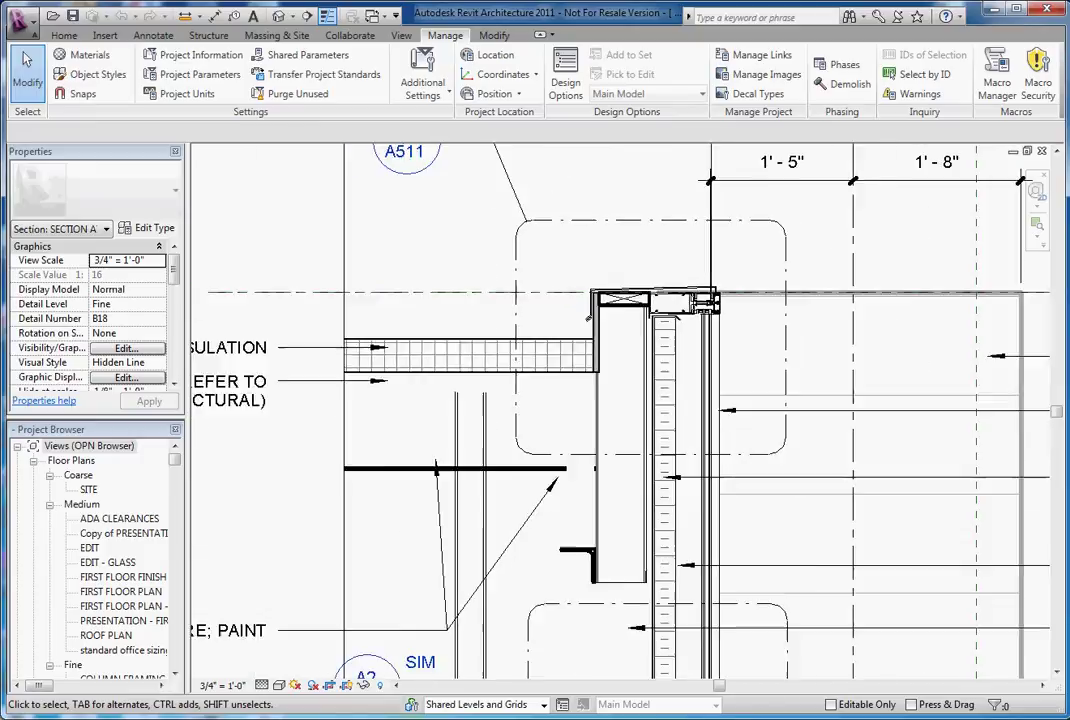
scroll(340, 515, "up", 1)
scroll(745, 330, "down", 1)
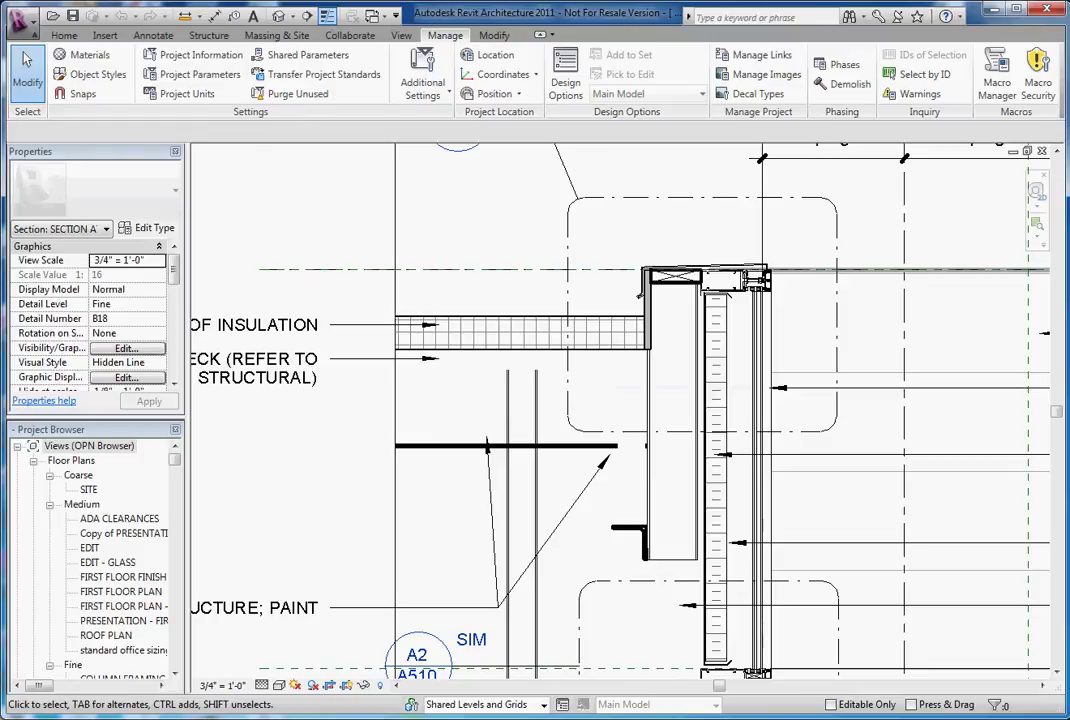
left_click(531, 318)
scroll(531, 318, "down", 1)
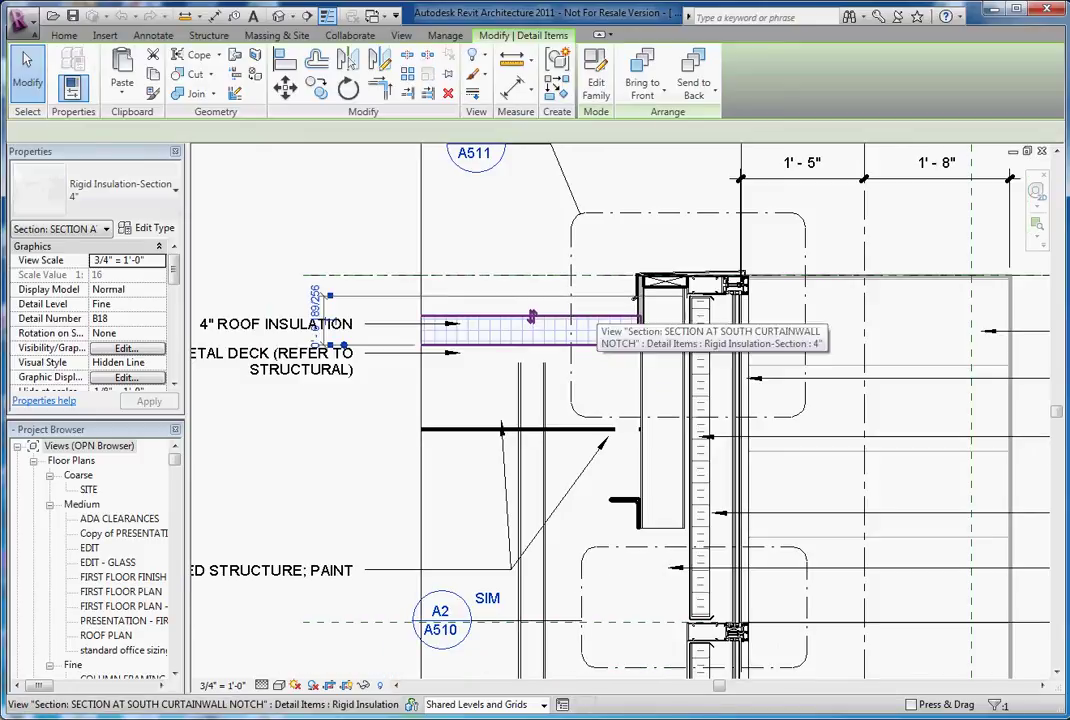
scroll(636, 297, "down", 2)
scroll(632, 345, "up", 3)
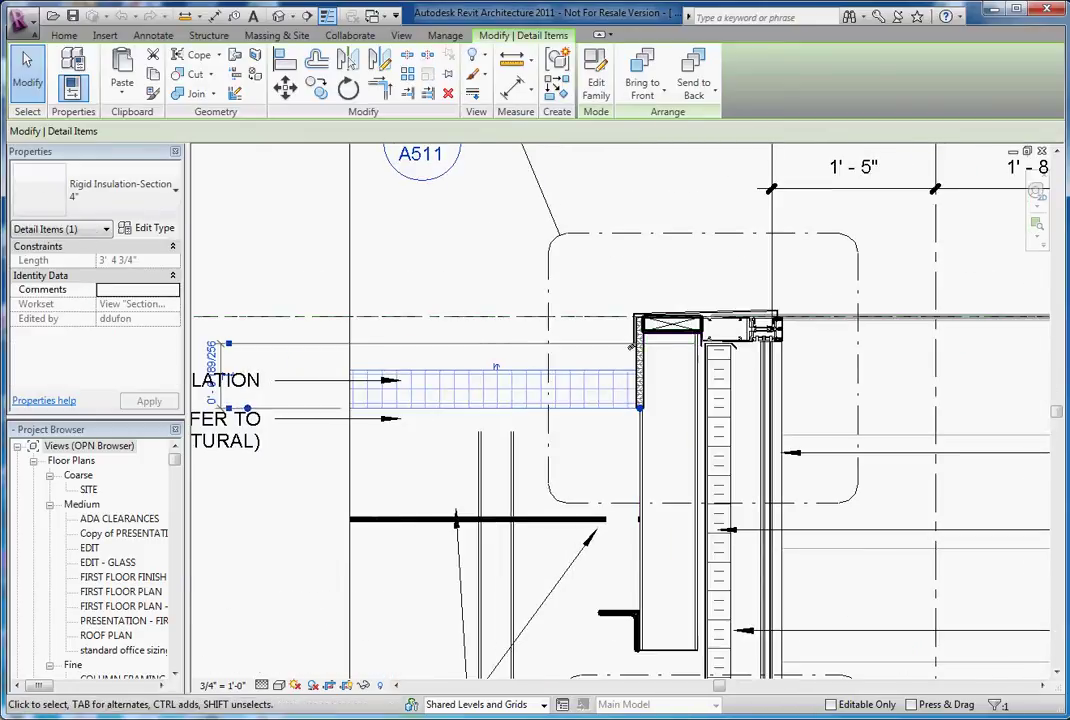
scroll(632, 345, "up", 2)
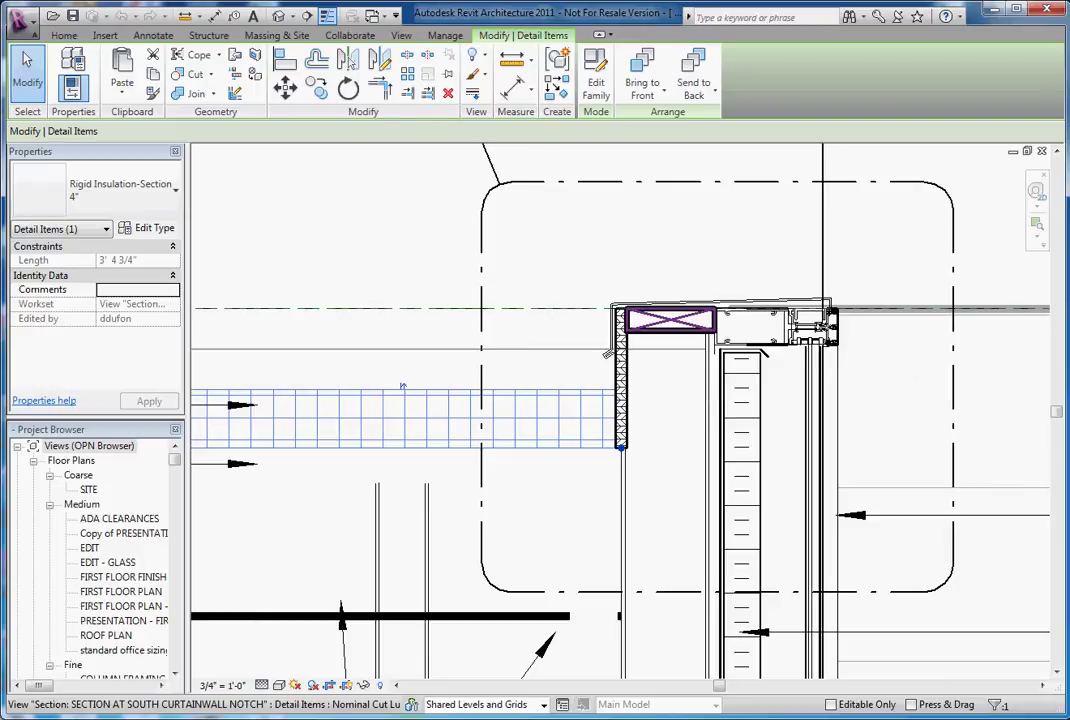
Inspect the lumber blocking, plywood and cap flashing detail items at the top of the curtainwall section
left_click(690, 322)
scroll(690, 322, "up", 2)
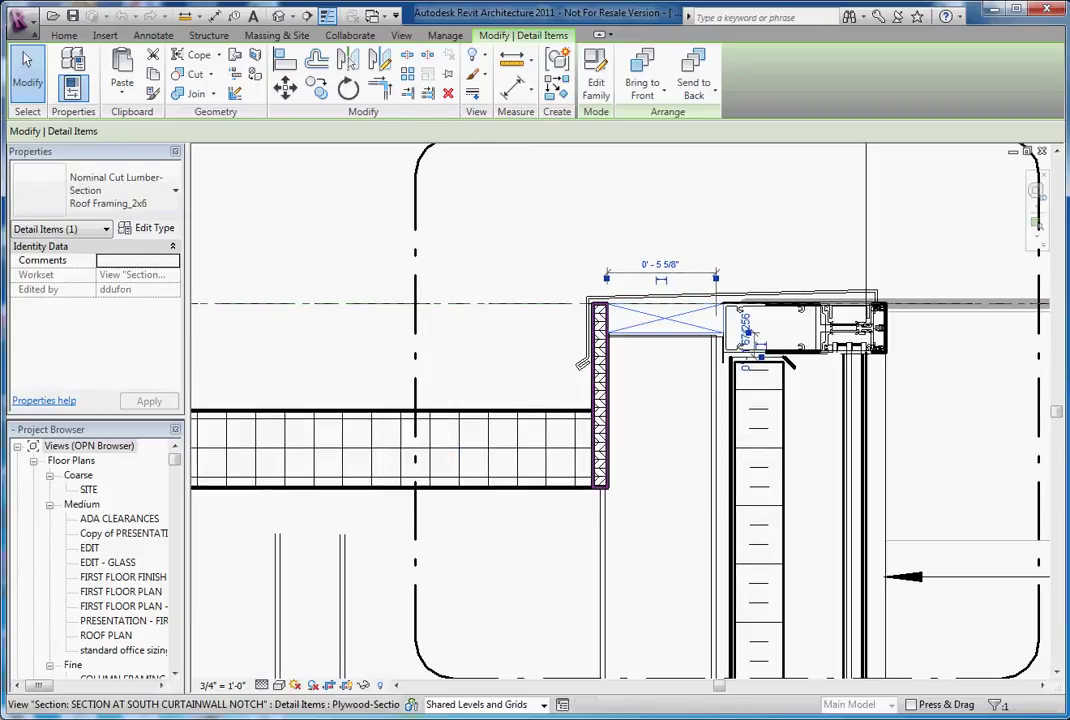
left_click(600, 420)
left_click(650, 296)
scroll(670, 231, "down", 2)
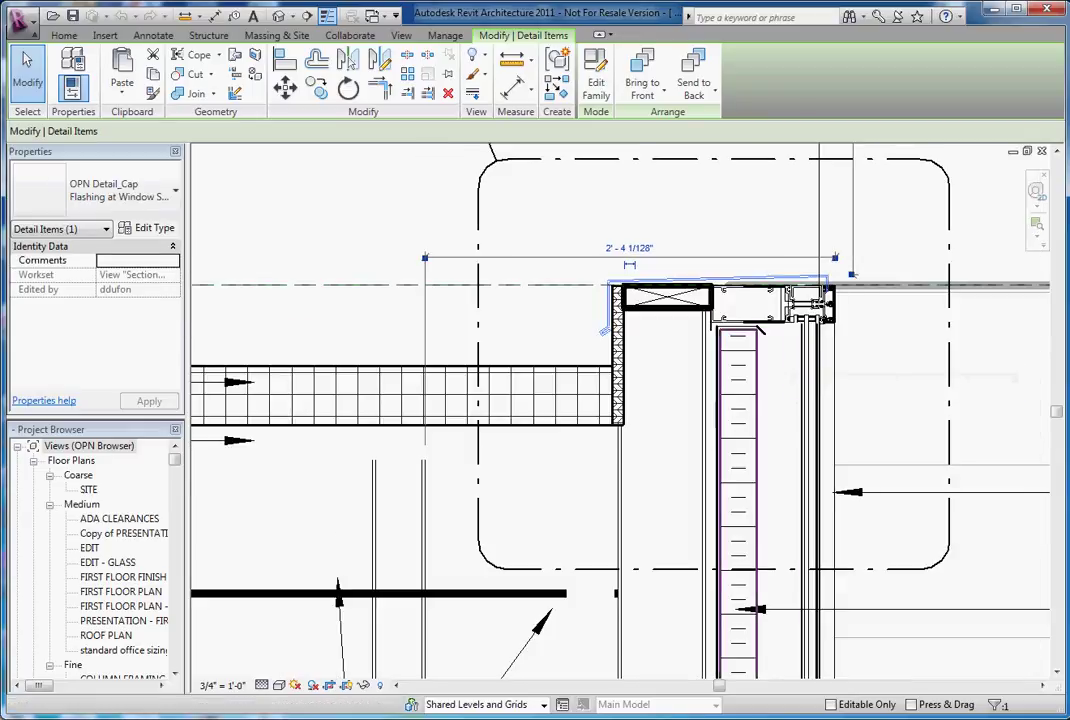
scroll(640, 294, "up", 2)
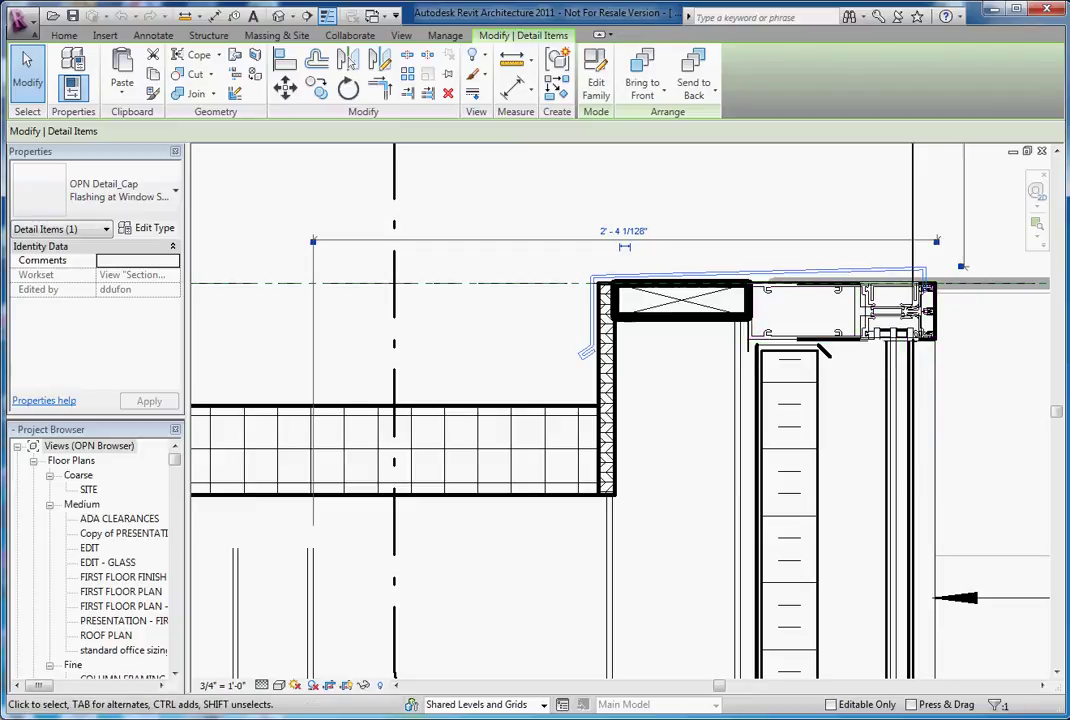
key("Escape")
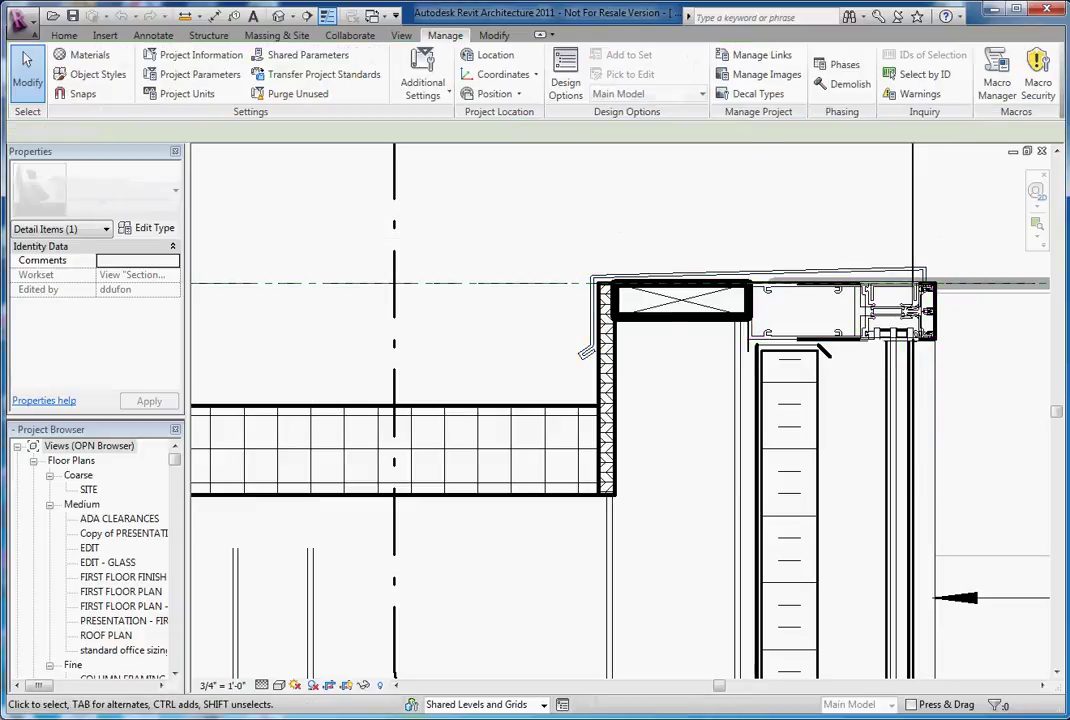
left_click(640, 275)
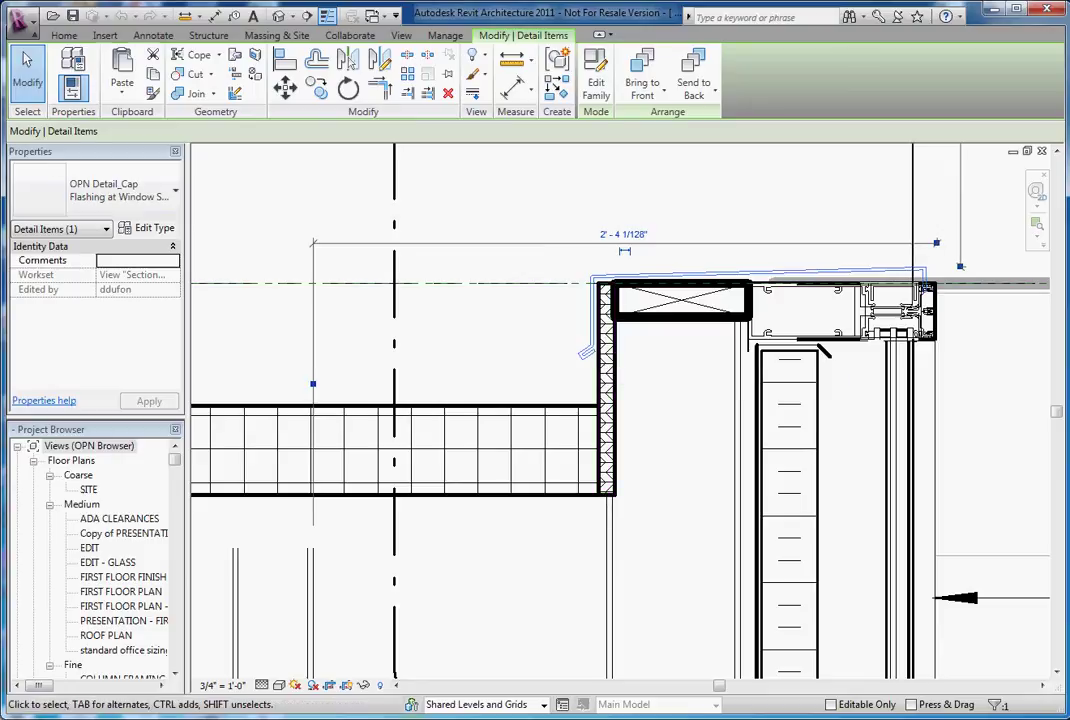
key("Escape")
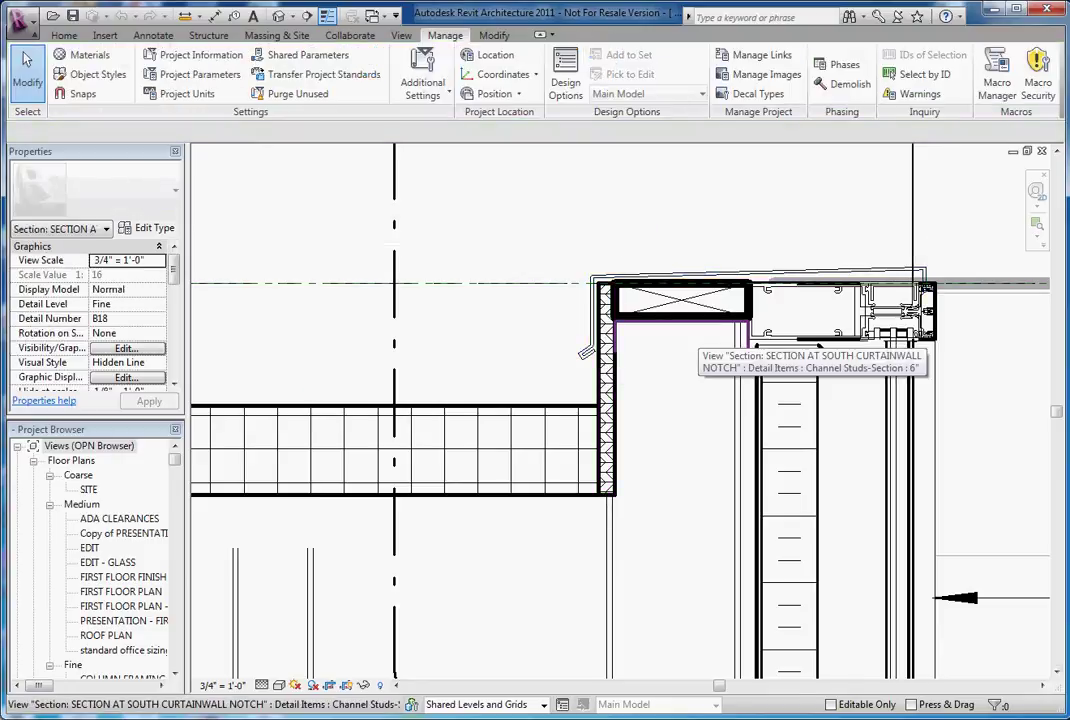
Switch back to the Level 1 plan of 13-Place_Components.rvt and open Section 2 at the window in the grid 5 wall
left_click(1013, 150)
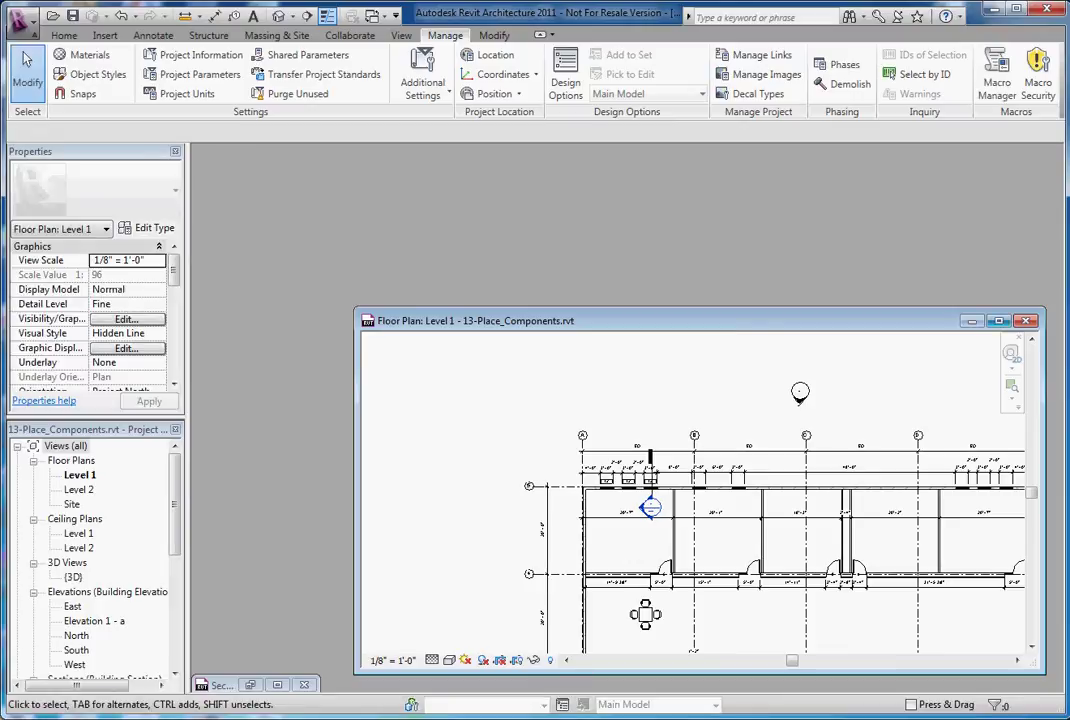
left_click(998, 321)
scroll(450, 303, "up", 3)
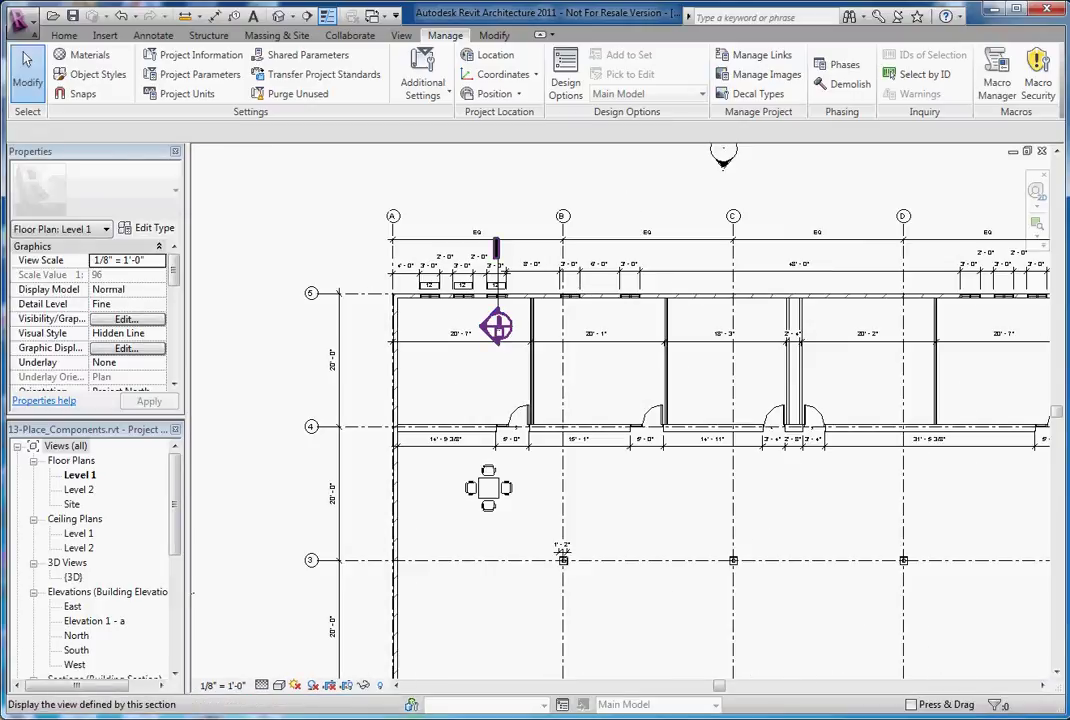
double_click(723, 155)
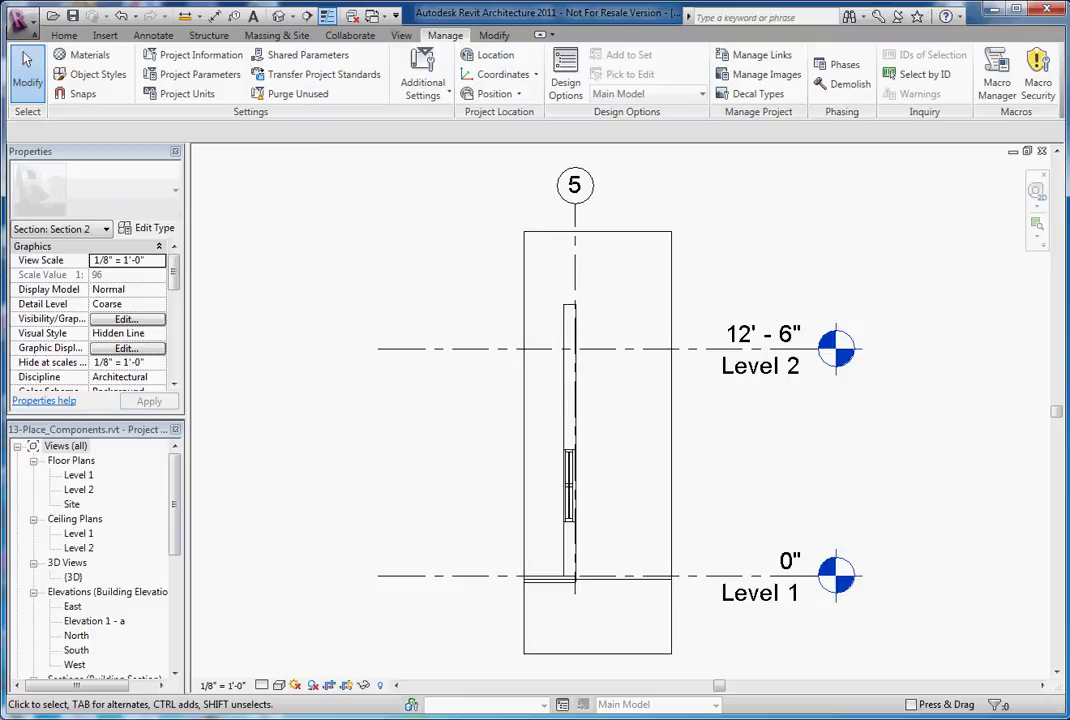
scroll(566, 519, "up", 5)
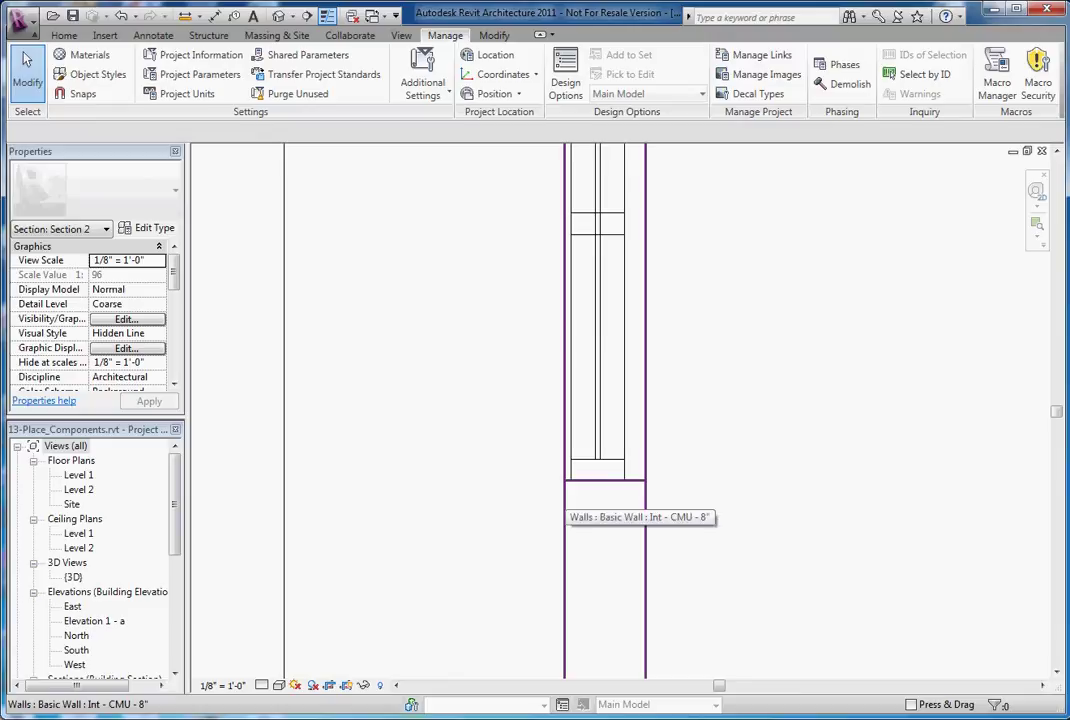
scroll(667, 470, "down", 4)
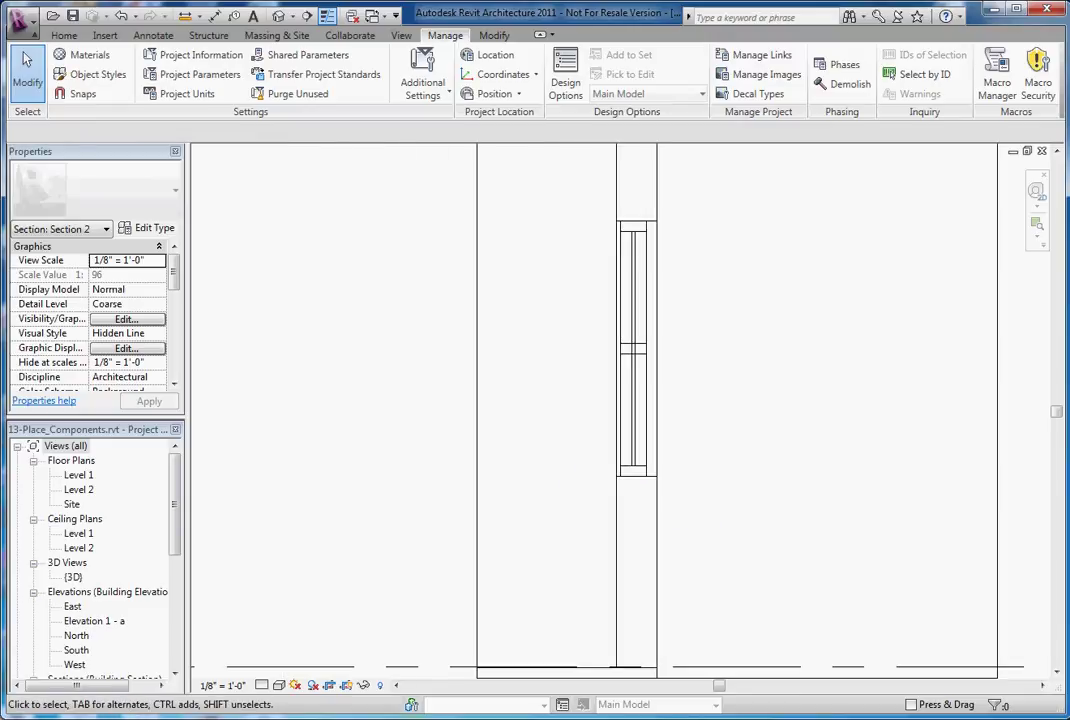
Create a new family from the Detail Component.rft template
left_click(20, 17)
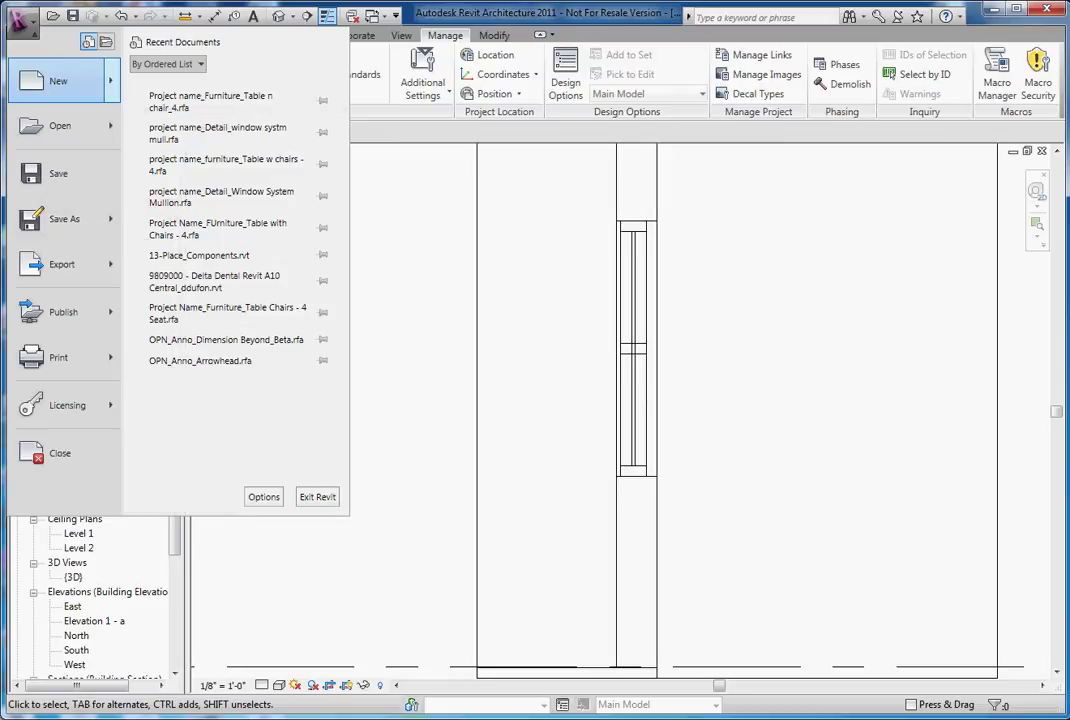
mouse_move(58, 81)
left_click(165, 136)
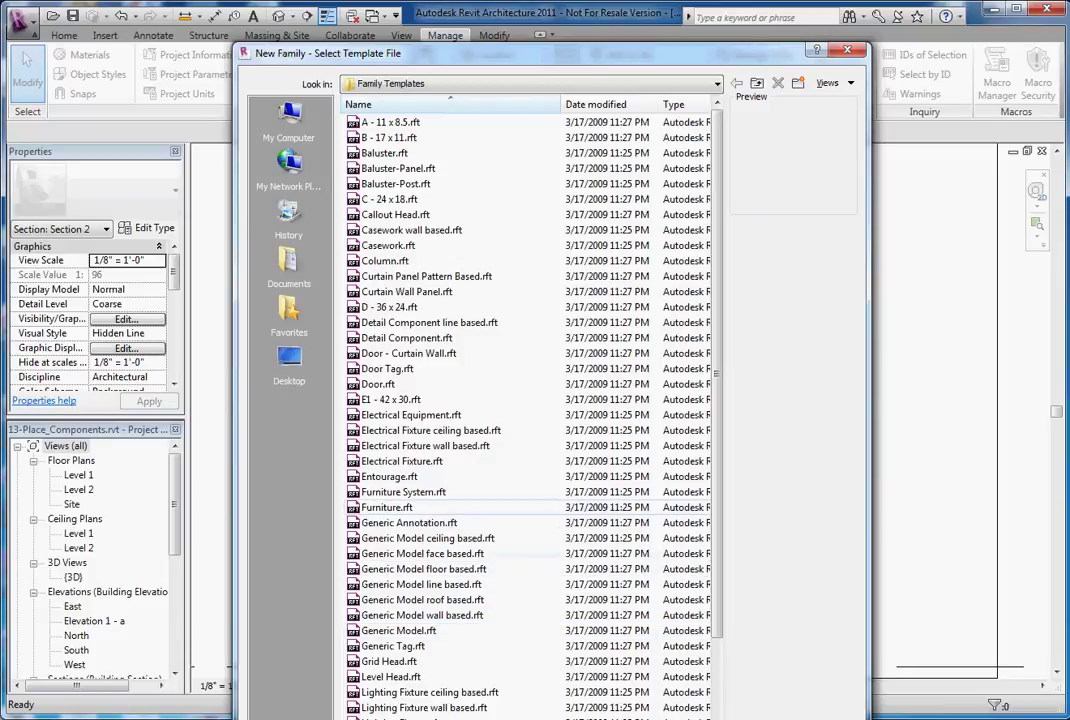
left_click(406, 338)
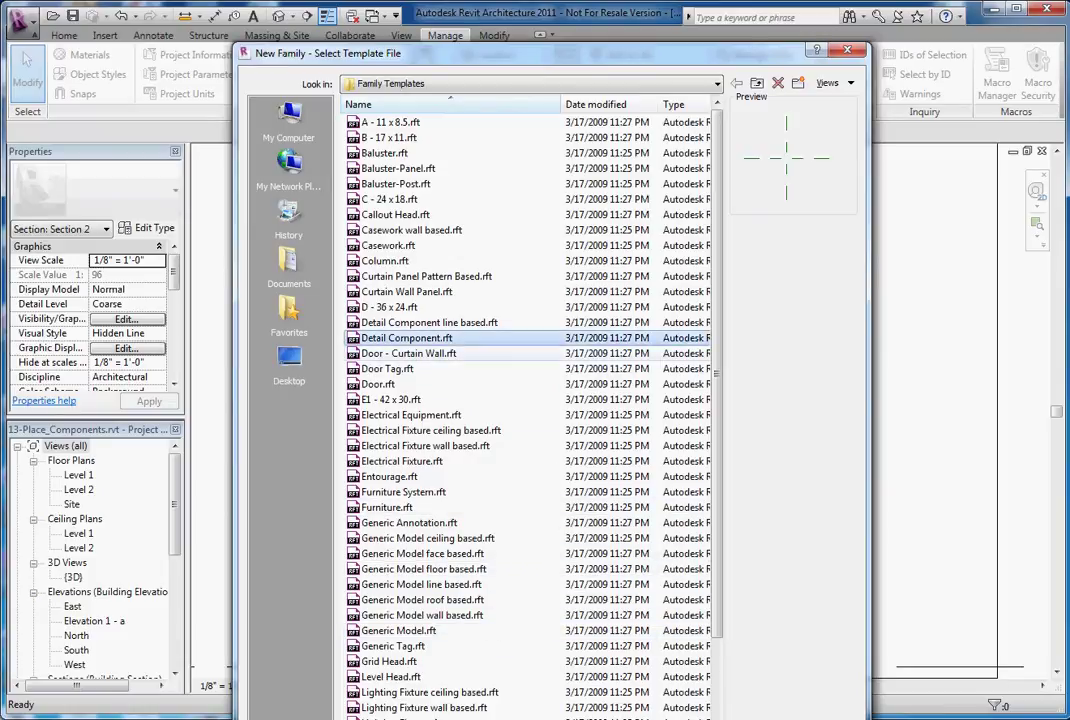
double_click(406, 338)
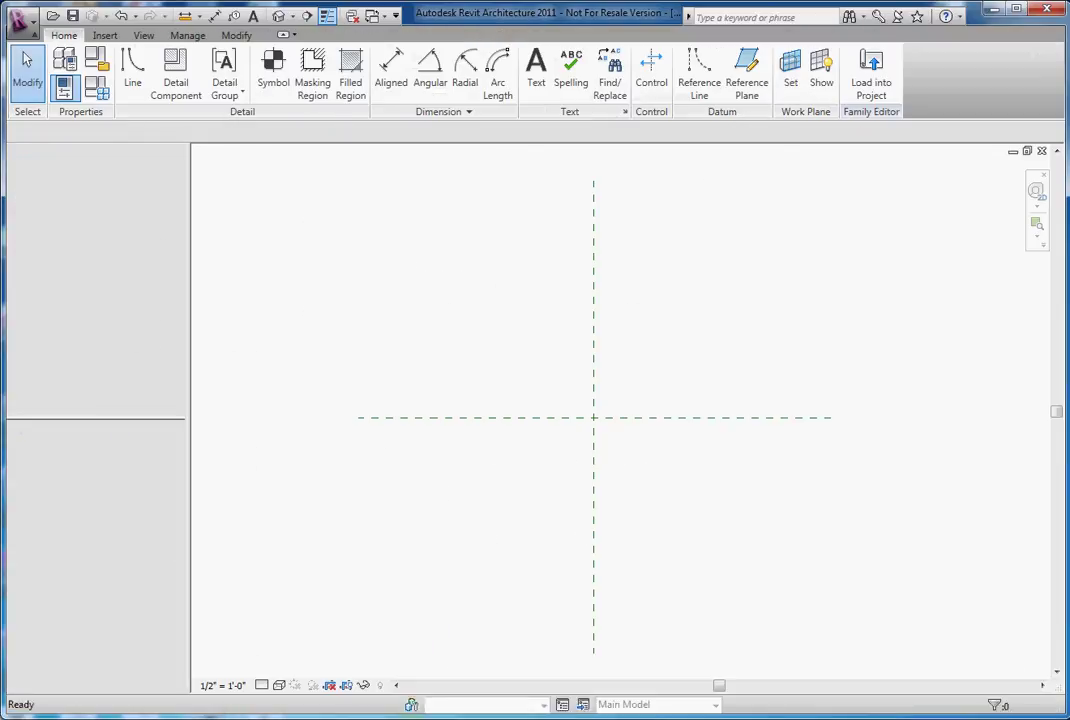
Check the new family's category and parameters without changing them
scroll(440, 343, "up", 2)
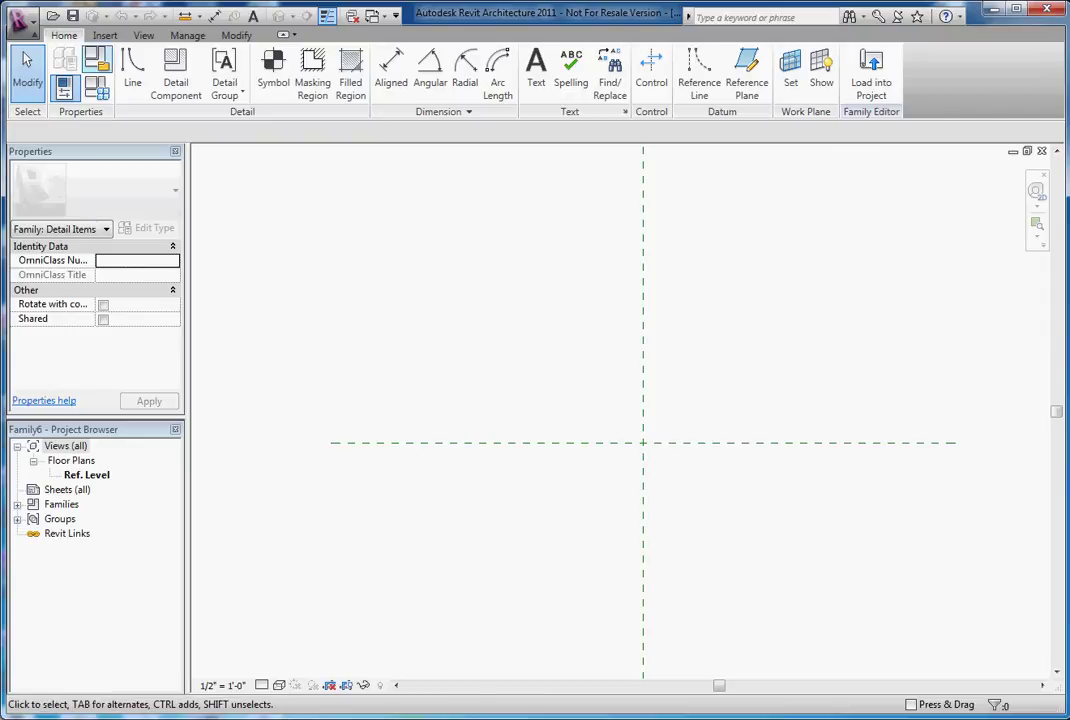
left_click(63, 88)
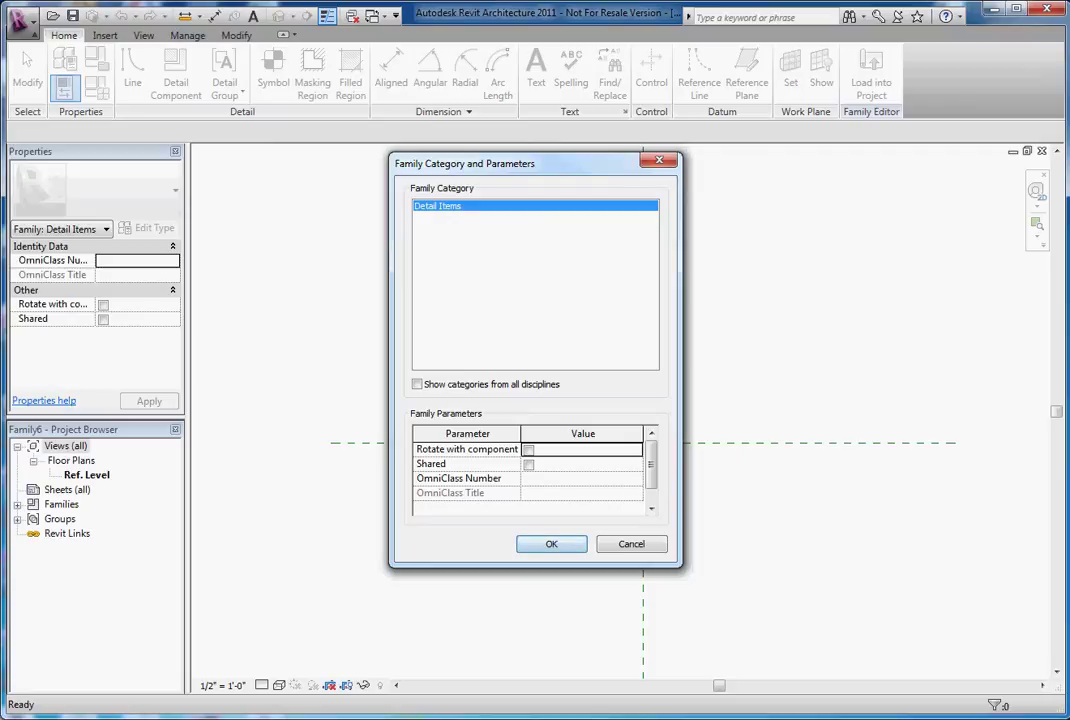
left_click(631, 544)
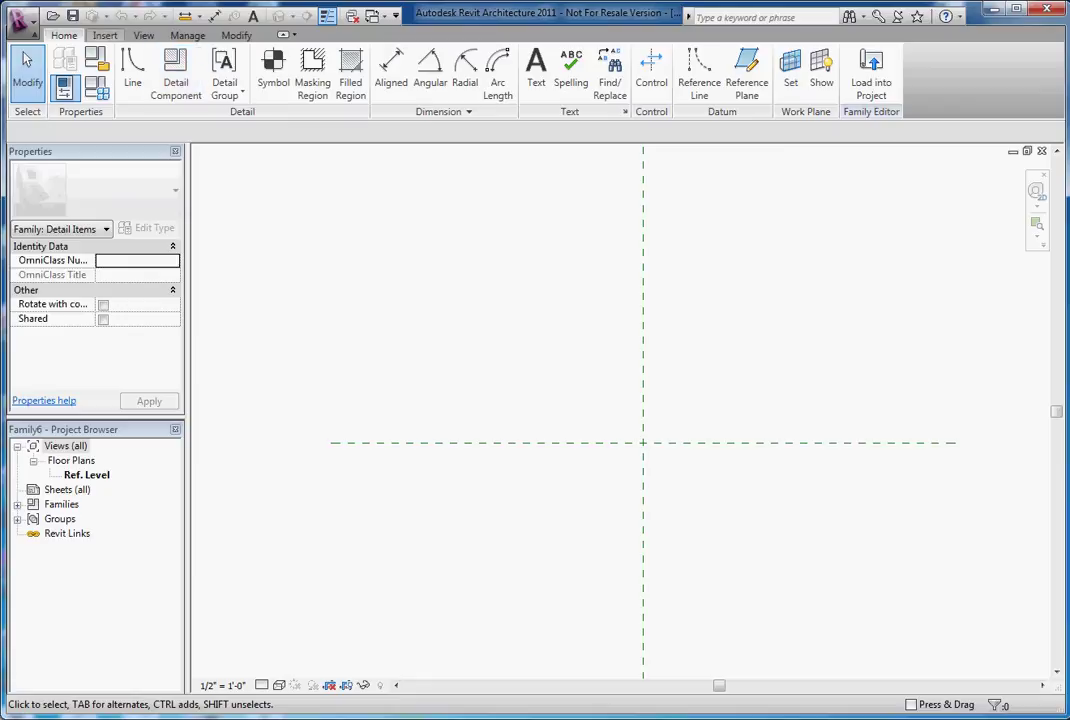
Import Mullion.dwg into the family and place it on the vertical reference plane, just above the horizontal one
left_click(105, 35)
left_click(213, 75)
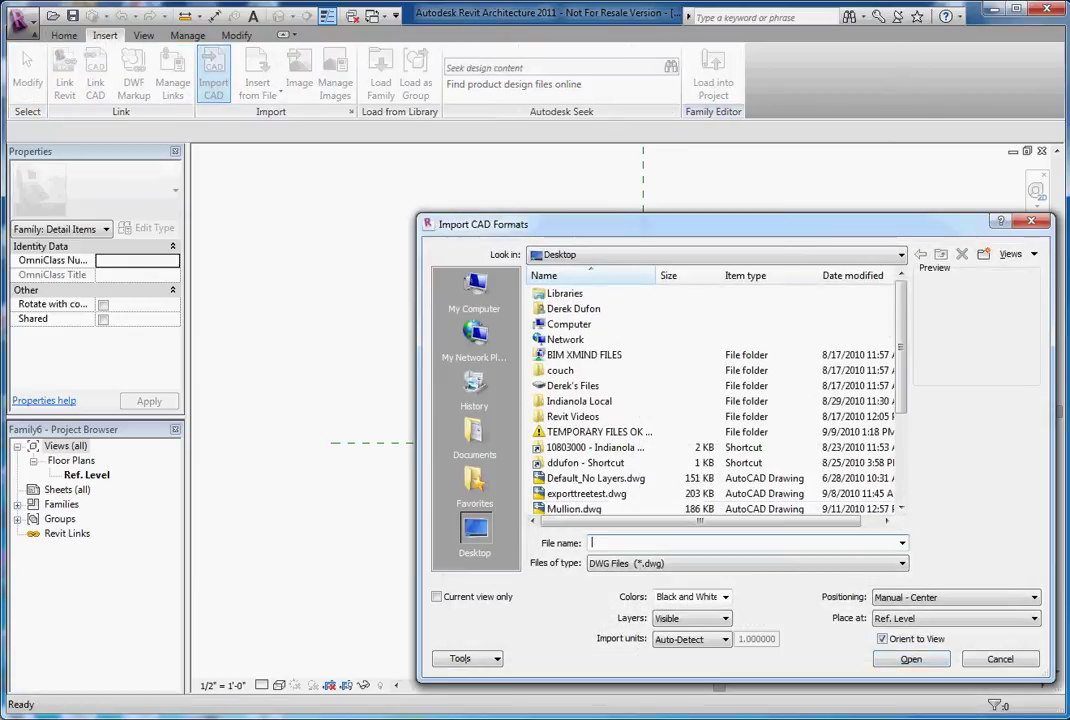
scroll(640, 470, "down", 3)
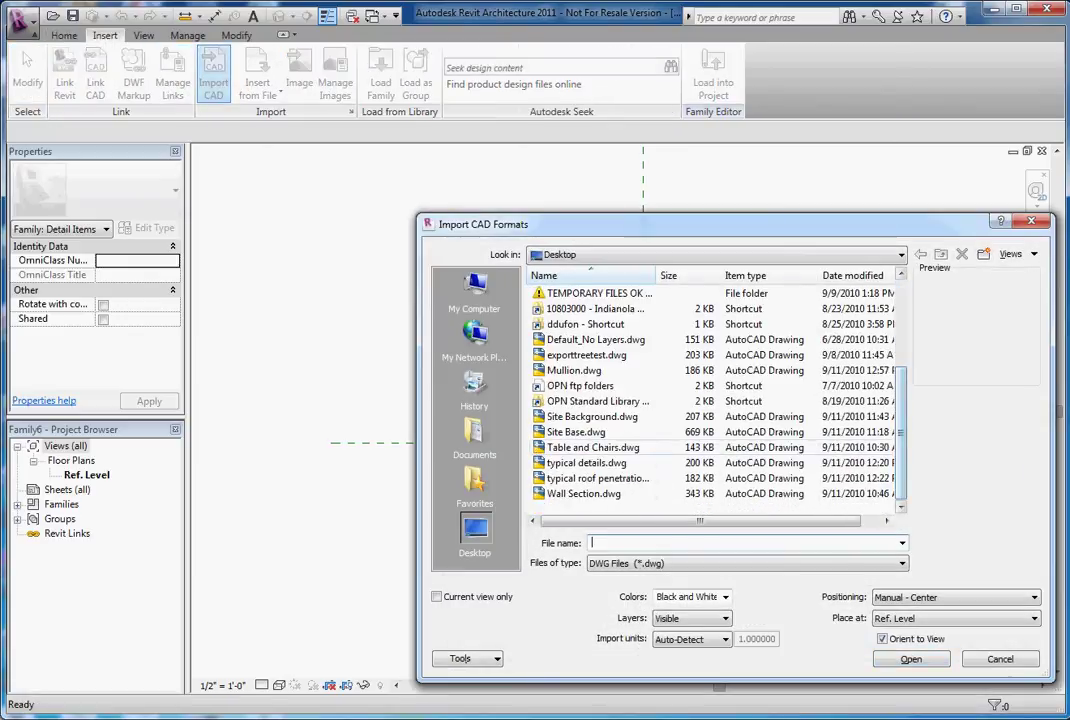
left_click(574, 371)
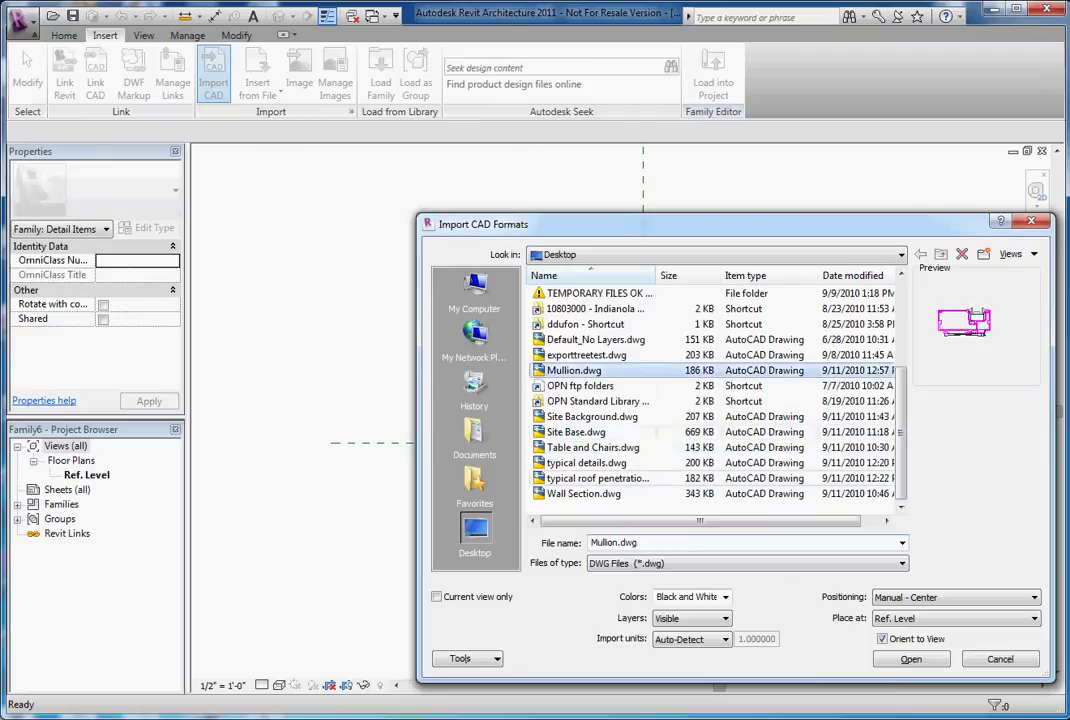
key("Return")
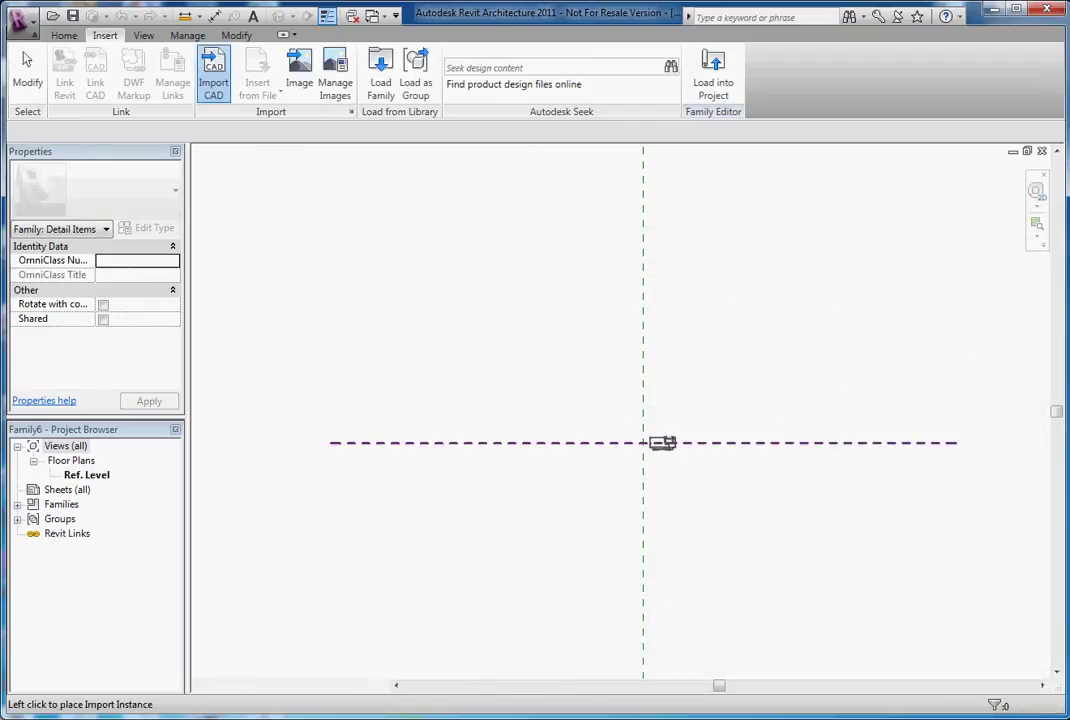
scroll(641, 438, "up", 3)
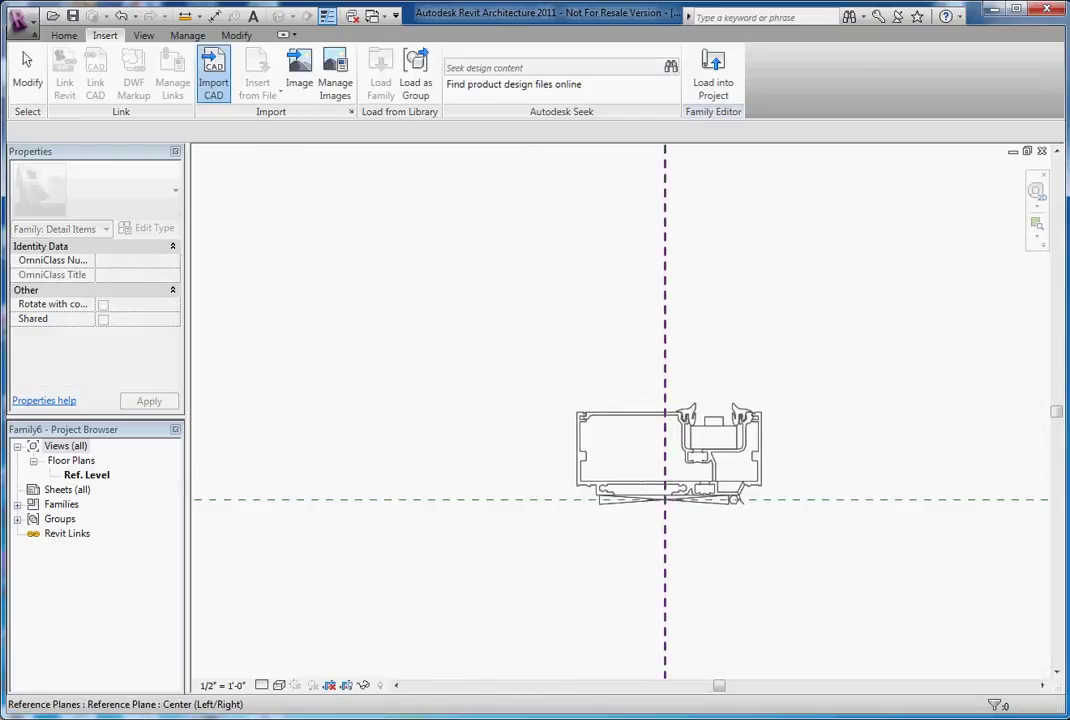
left_click(671, 446)
scroll(765, 424, "up", 3)
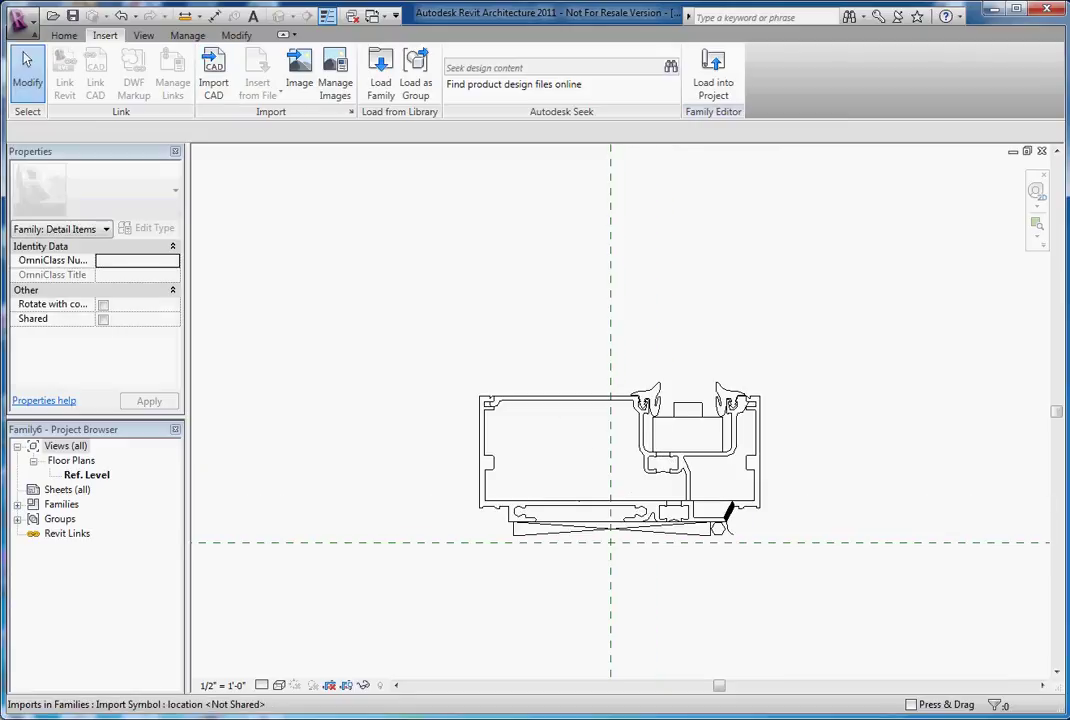
Turn off the thin lines display so the mullion's line weights are shown
scroll(665, 503, "down", 2)
key("t")
key("l")
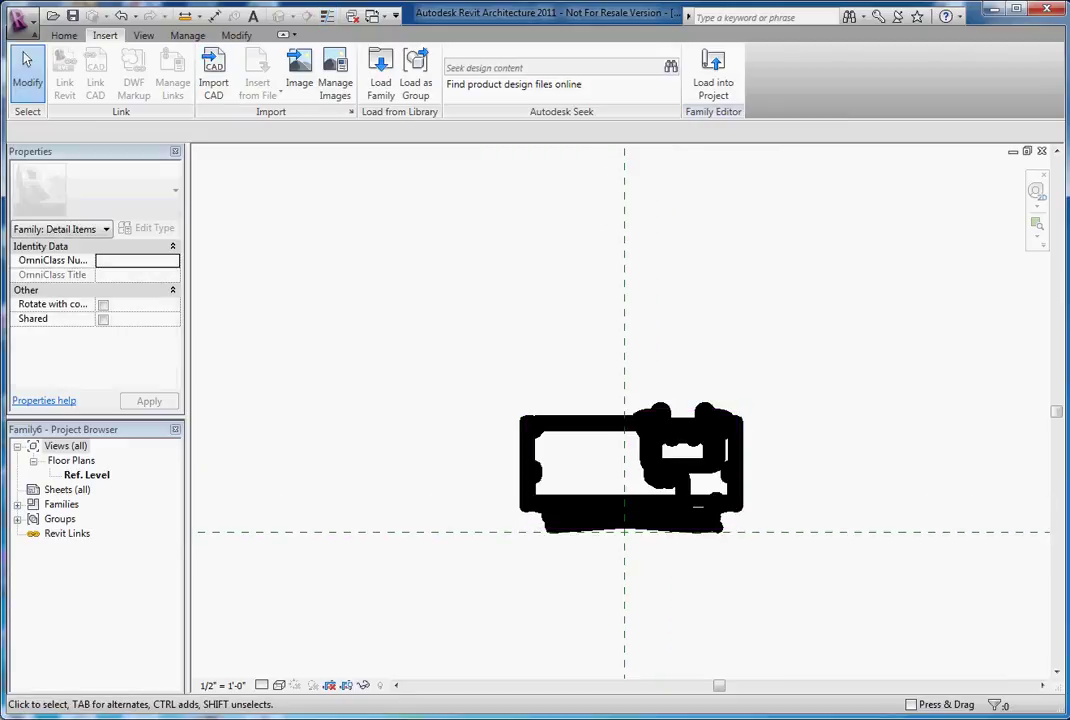
scroll(556, 467, "down", 1)
scroll(608, 415, "up", 1)
scroll(620, 480, "up", 1)
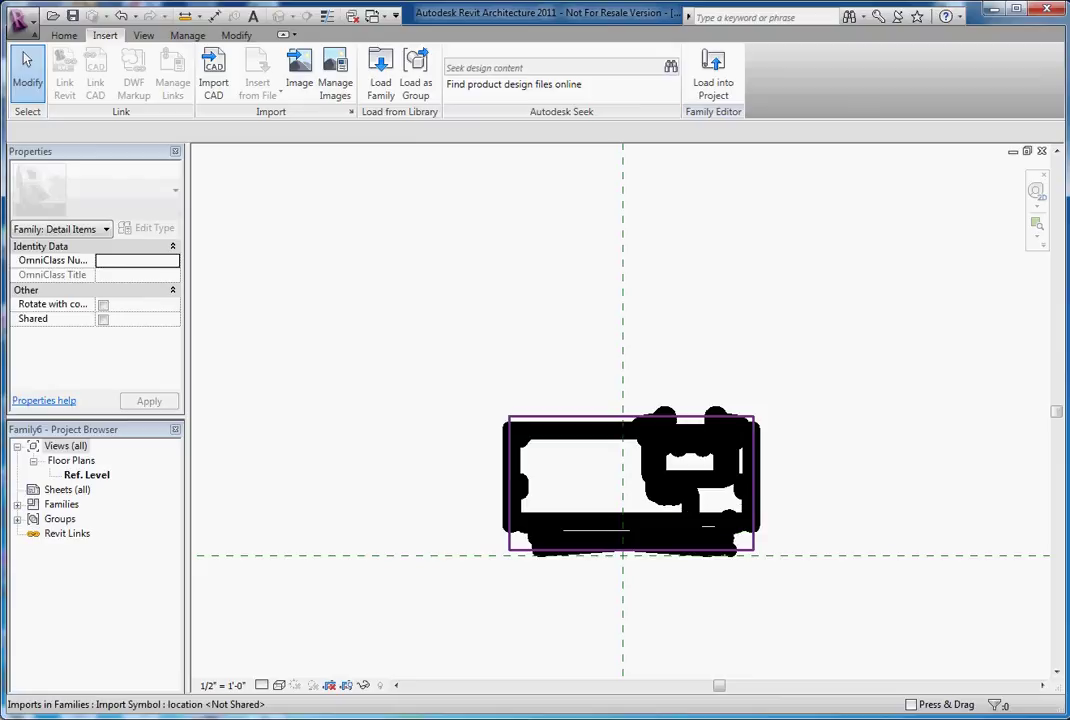
Explode the imported mullion drawing into individual lines
left_click(655, 470)
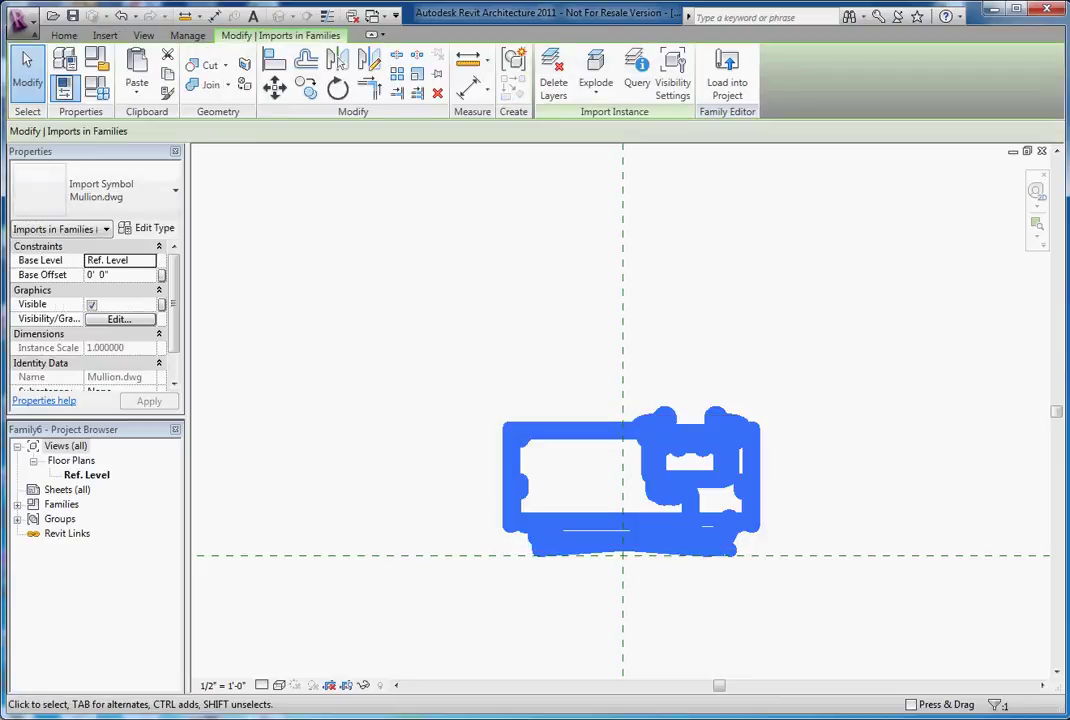
left_click(596, 87)
left_click(630, 153)
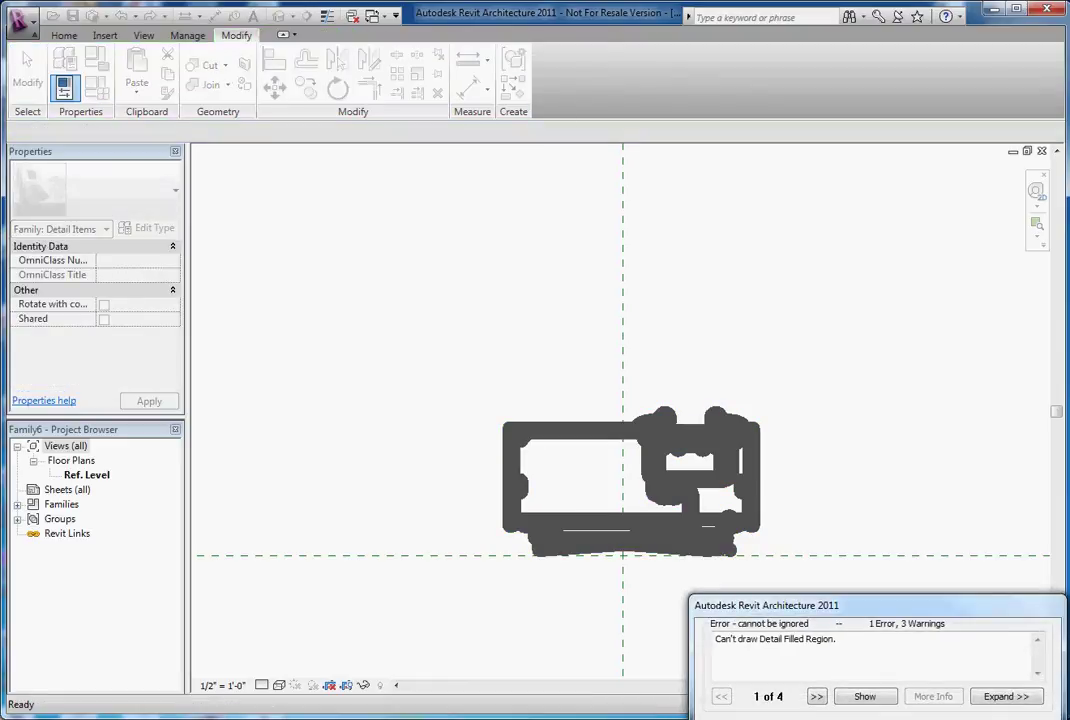
key("Escape")
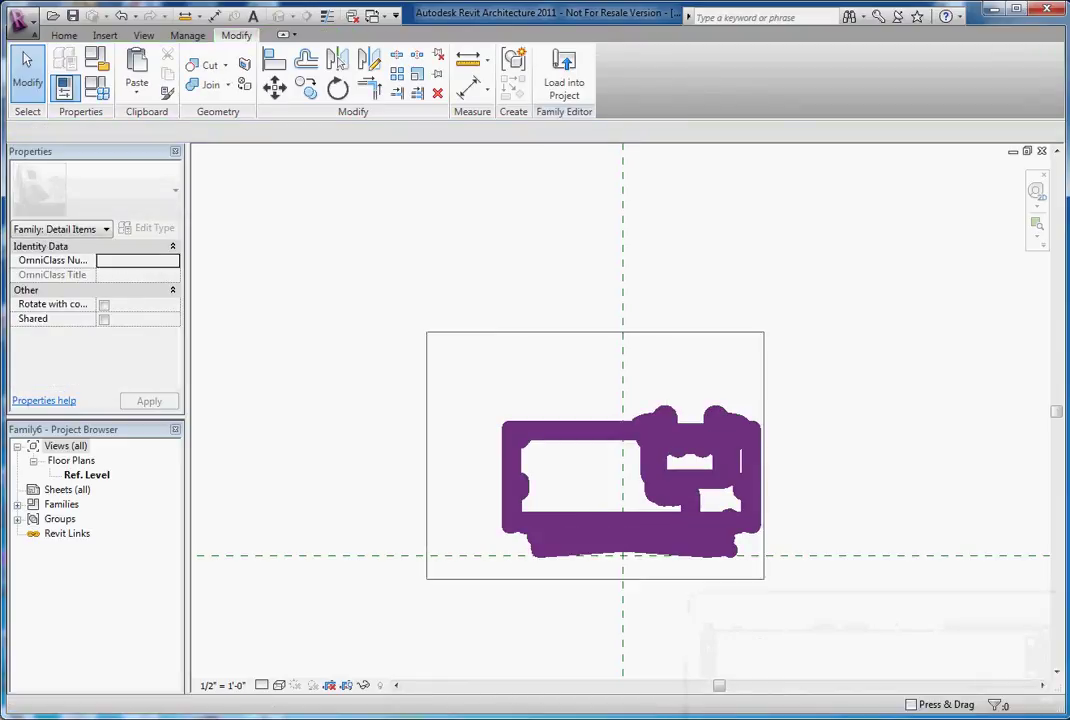
Assign all the exploded mullion lines to the Detail Items subcategory
left_click_drag(452, 372, 806, 598)
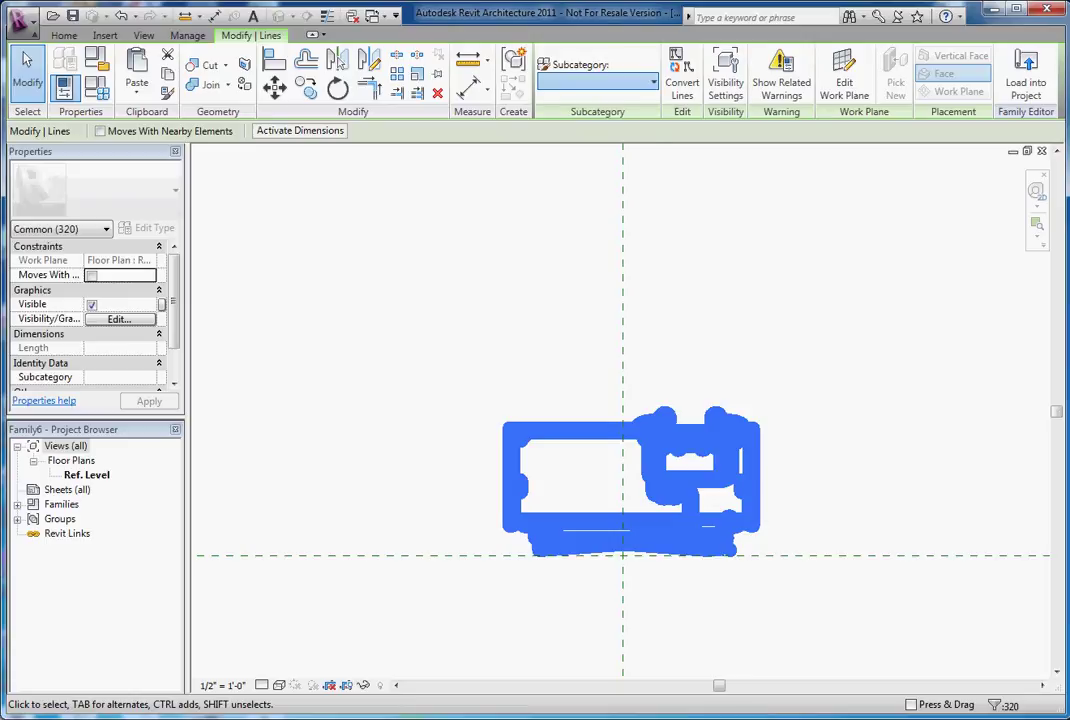
left_click(653, 82)
left_click(567, 118)
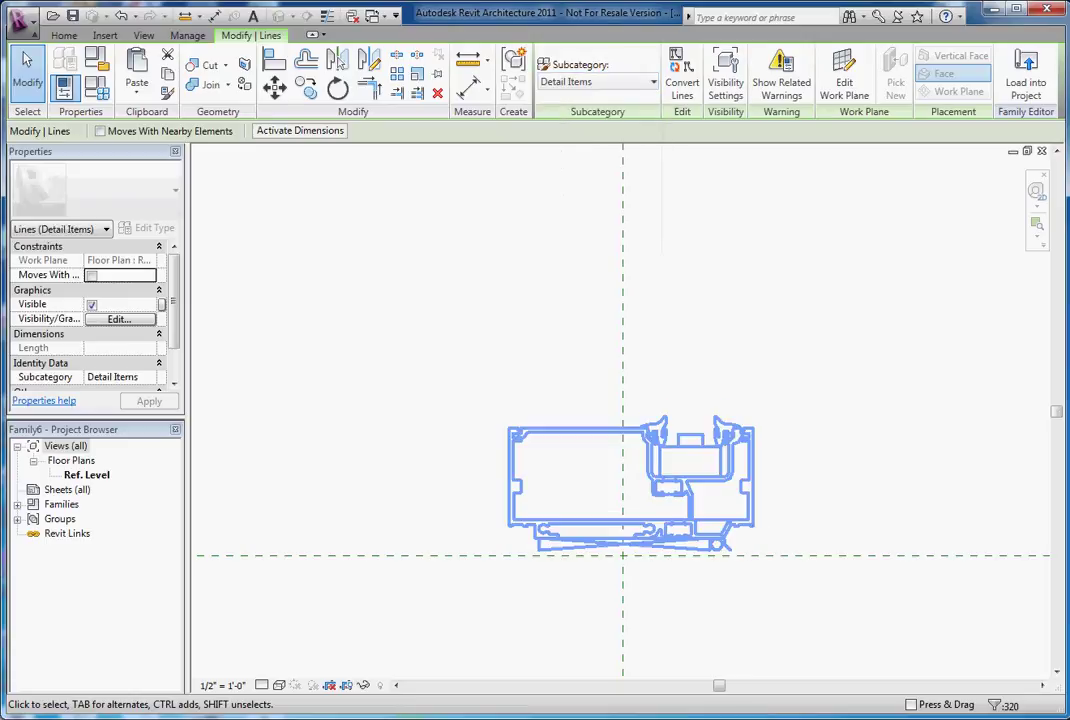
key("Escape")
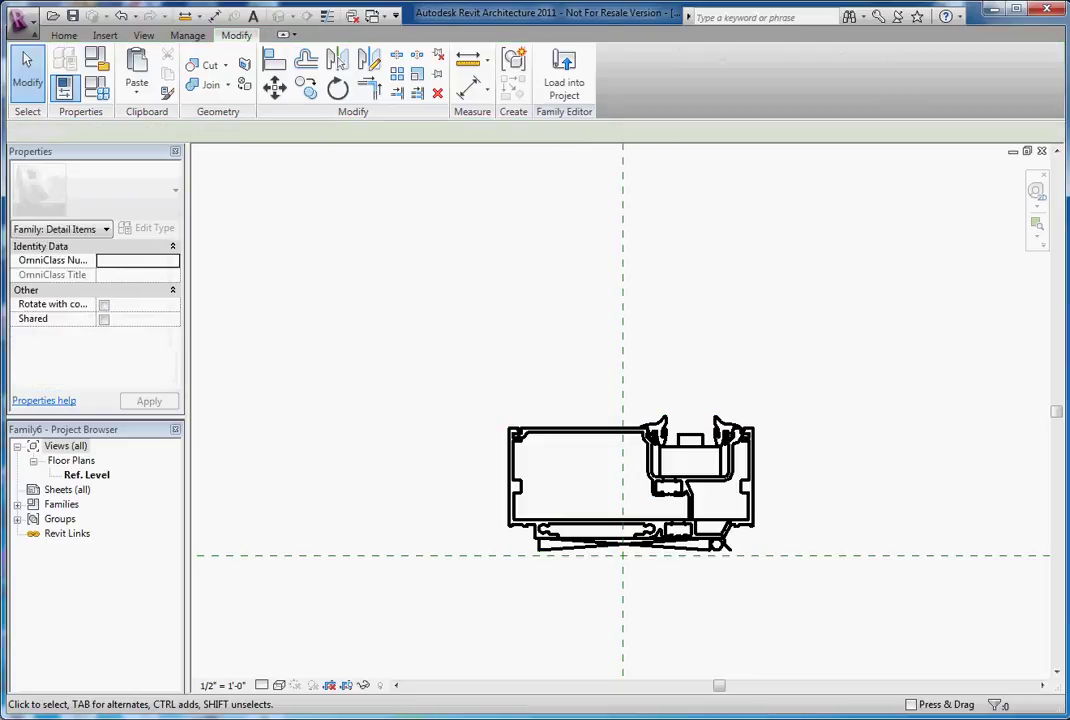
Save the family on the Desktop as "project name_Detail_mullion"
scroll(520, 430, "up", 1)
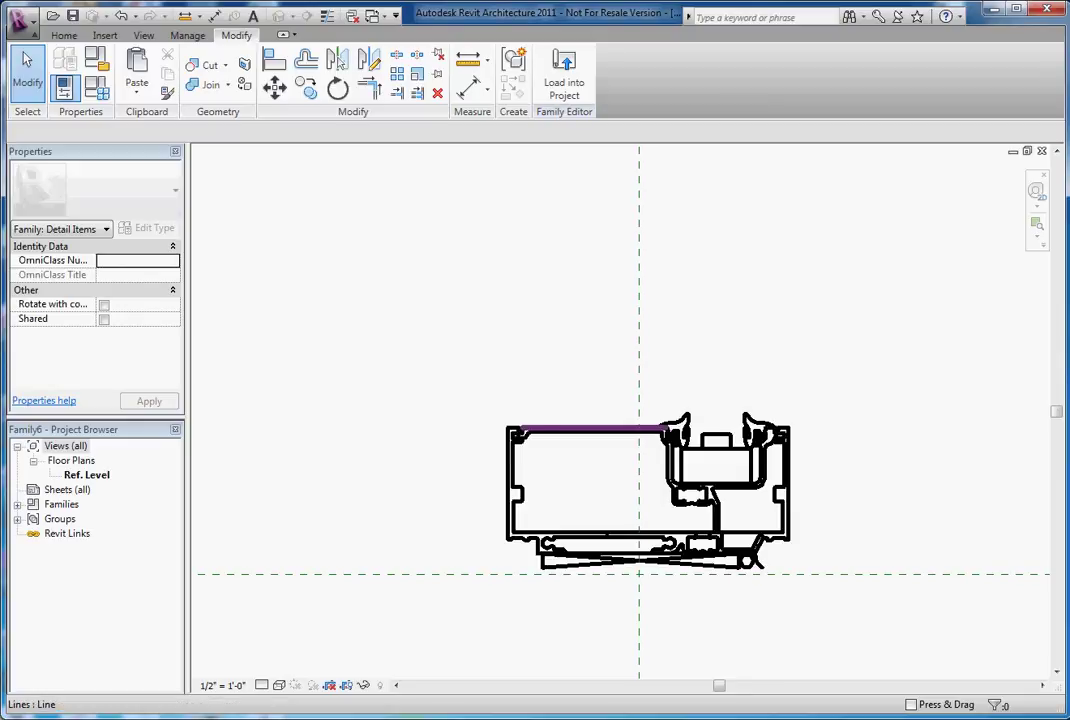
scroll(601, 429, "down", 1)
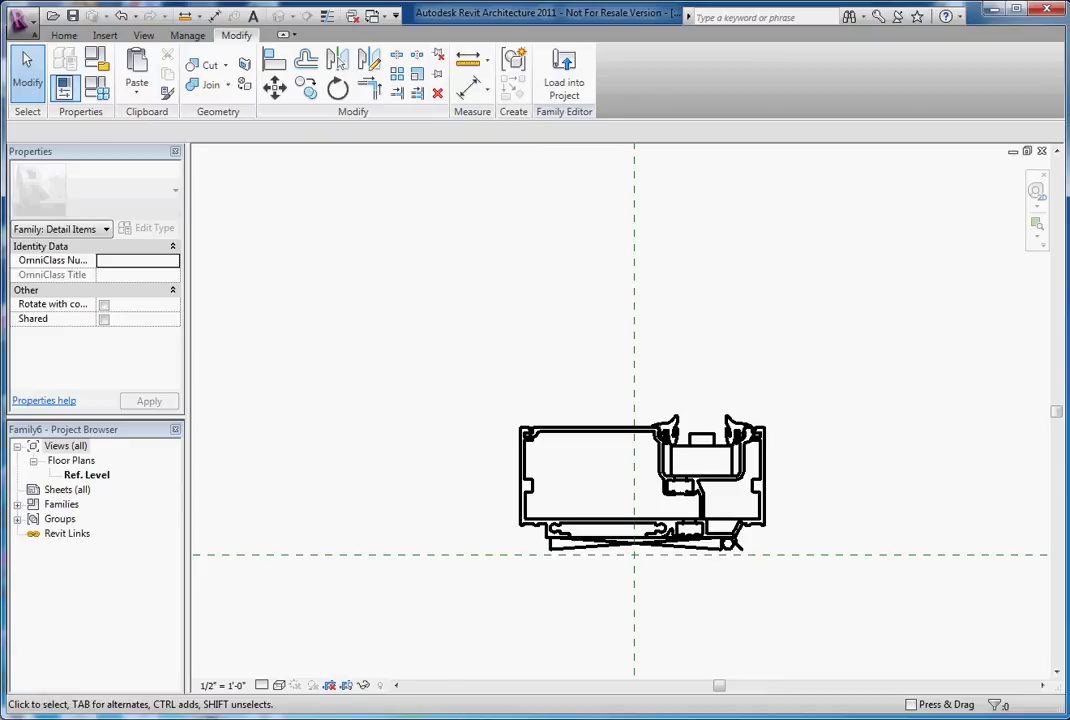
left_click(18, 18)
mouse_move(64, 218)
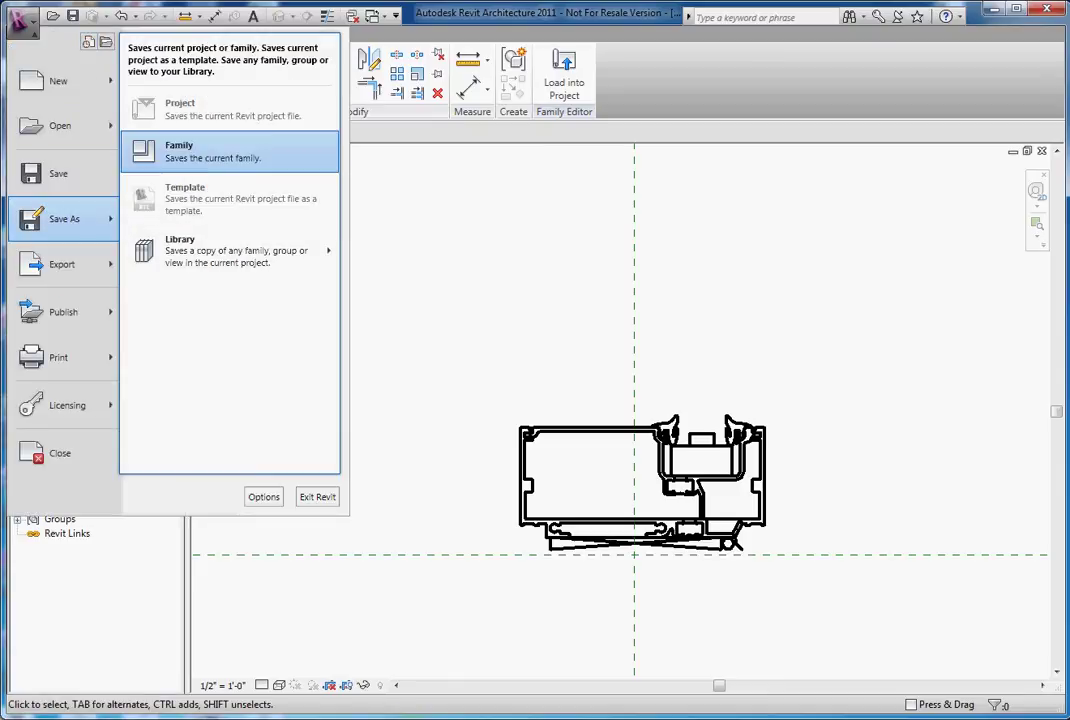
left_click(180, 151)
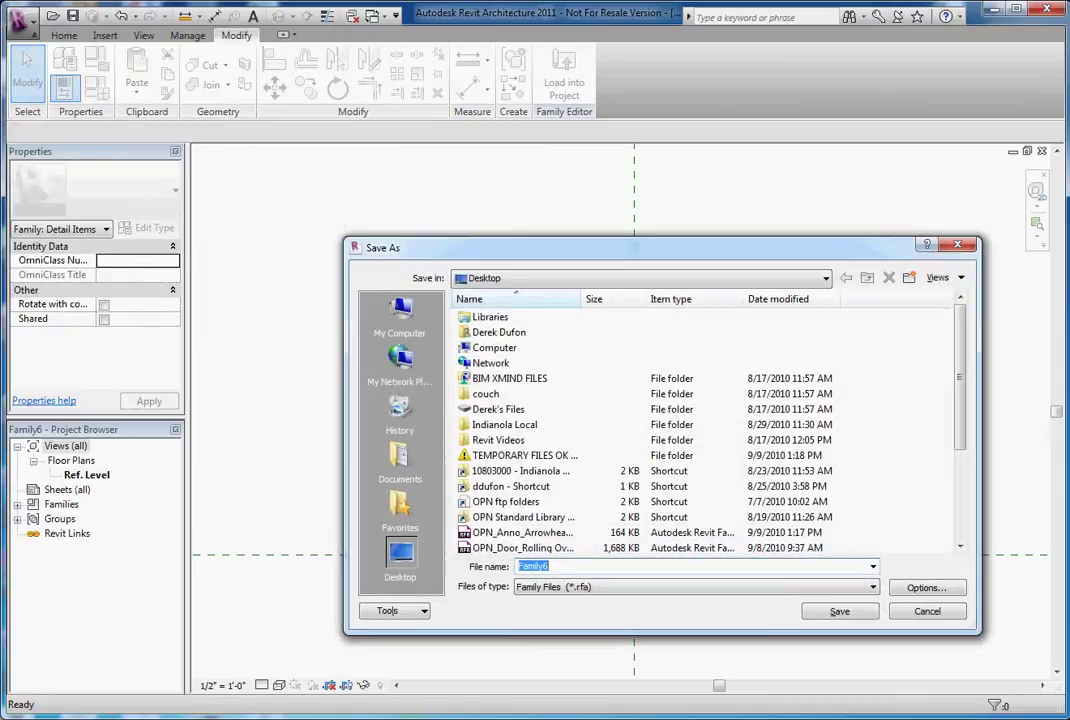
type("project ")
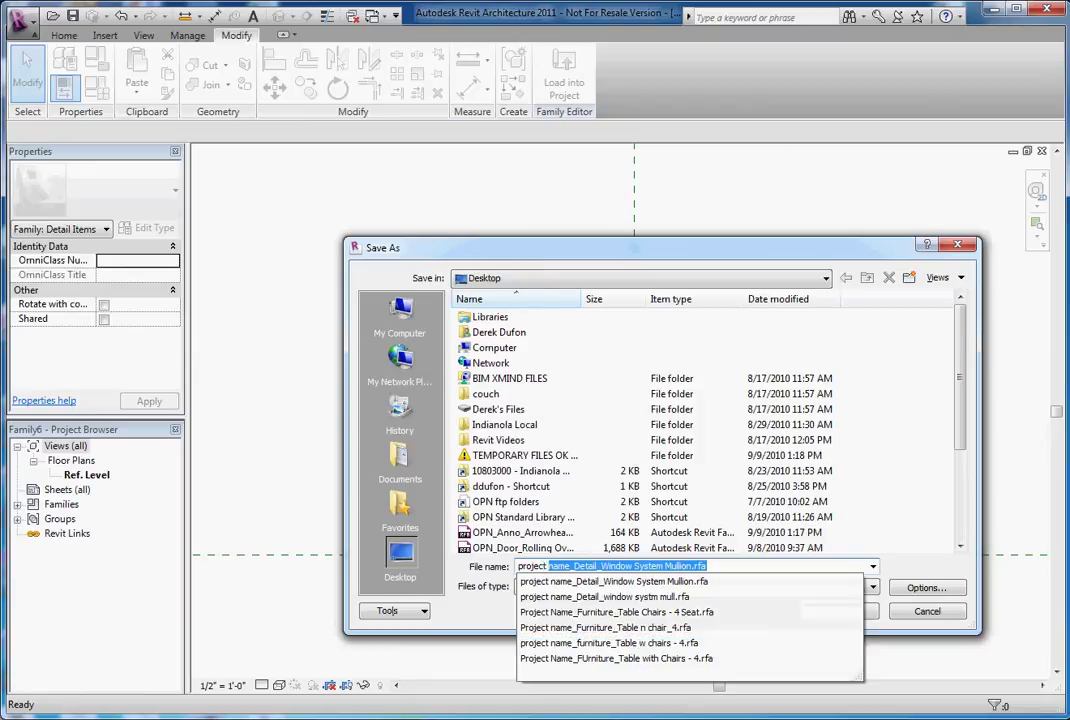
type("name_")
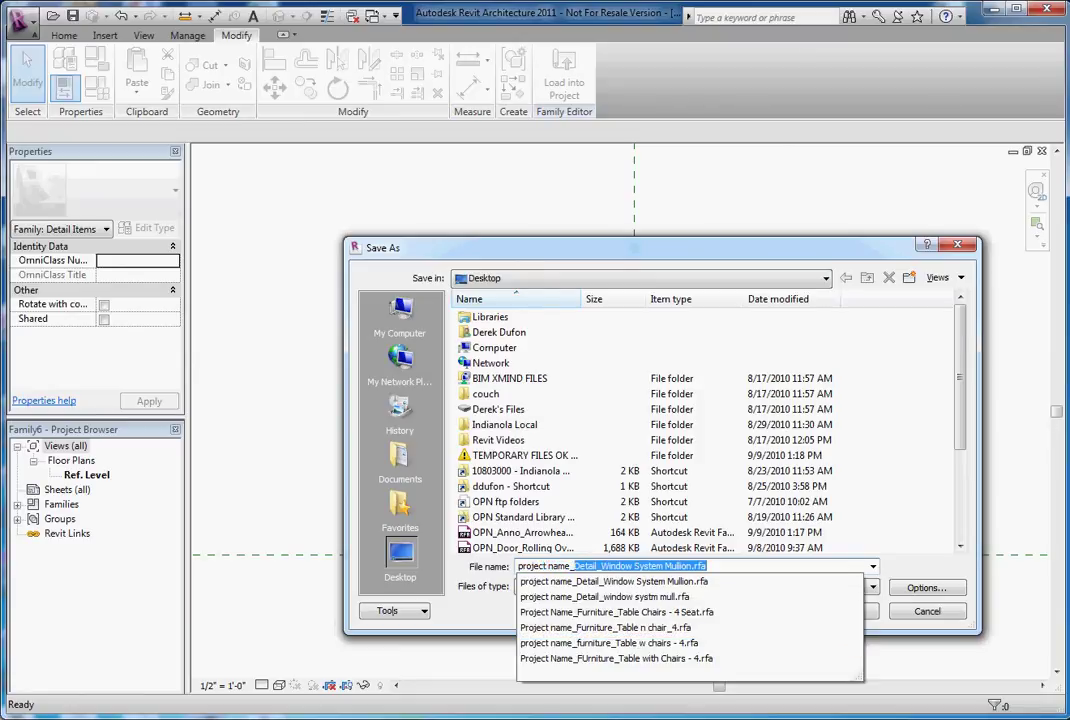
type("Detail_mullion")
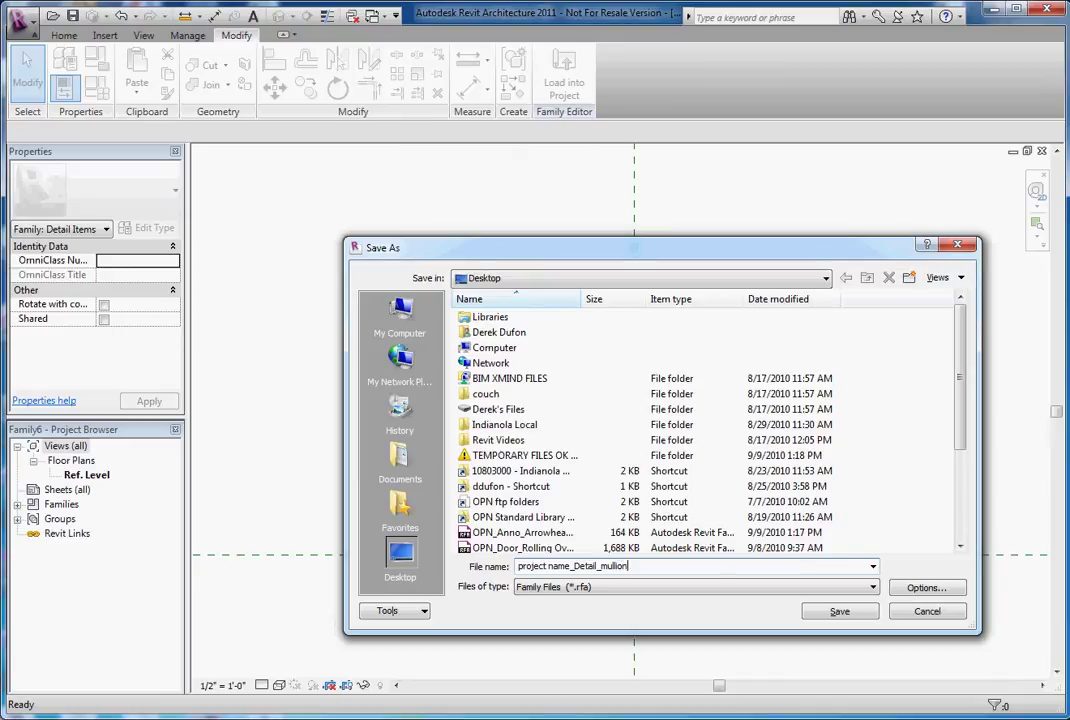
key("Return")
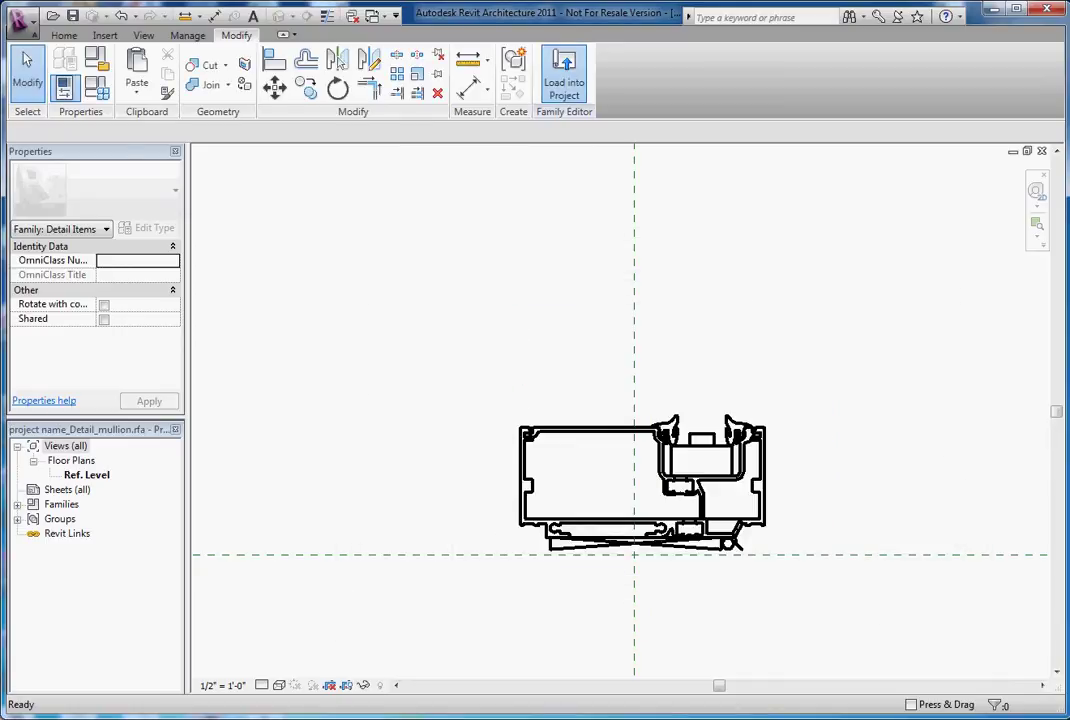
Load the mullion family into 13-Place_Components.rvt and start placing it at the base of the window in Section 2
left_click(564, 70)
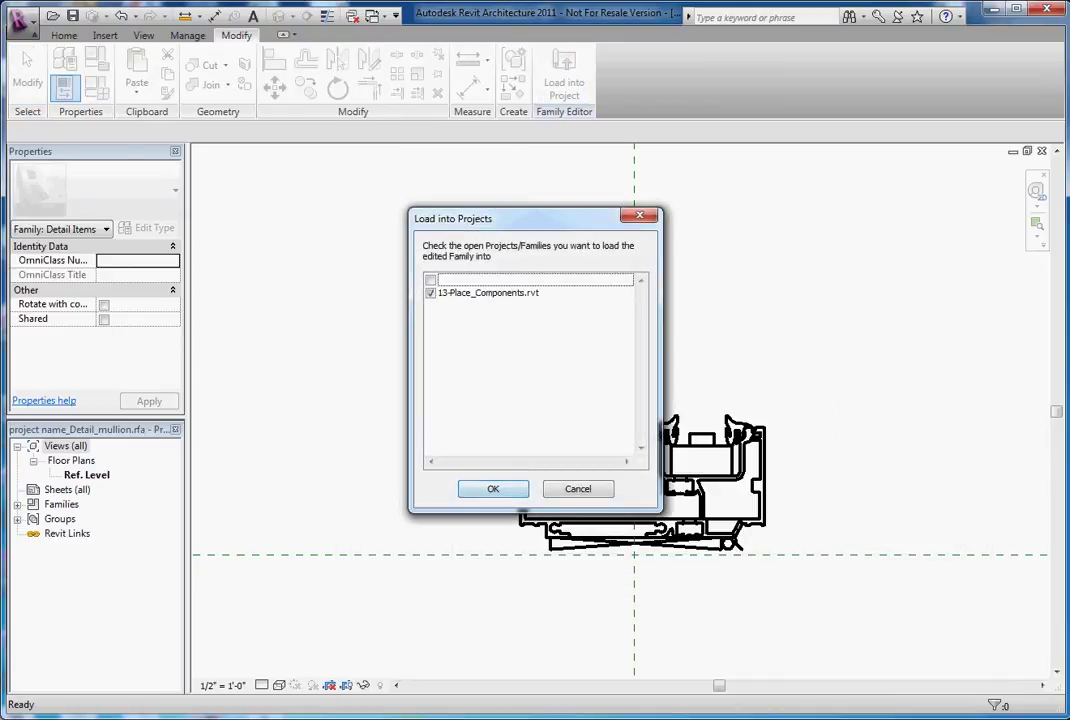
key("Return")
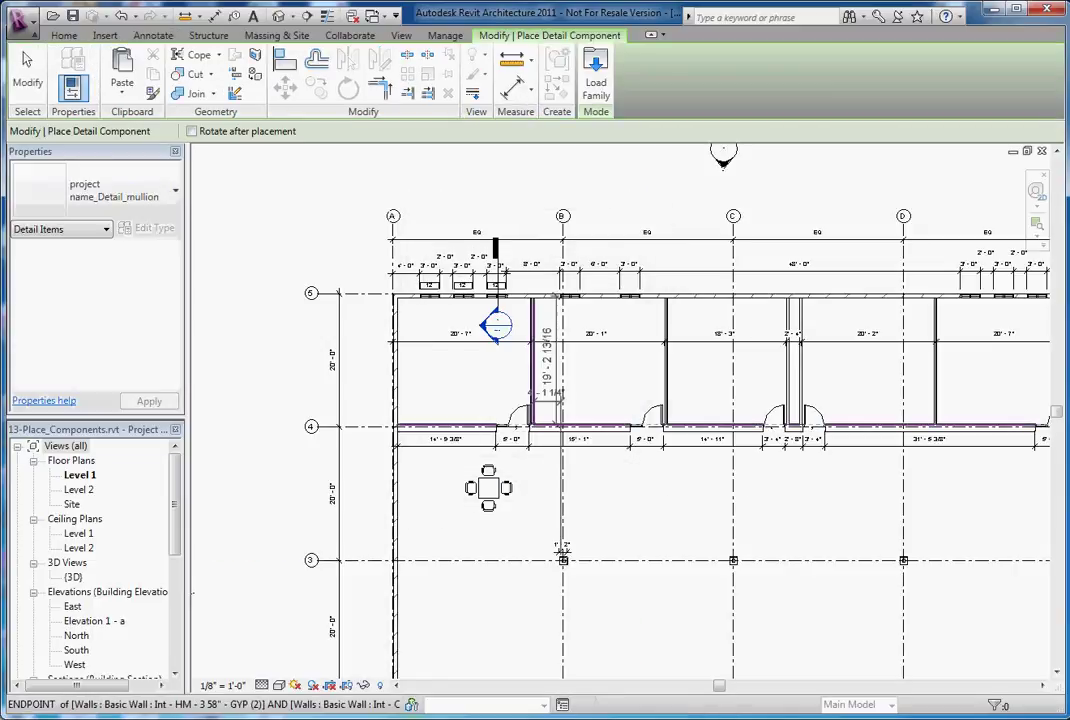
scroll(635, 365, "up", 5)
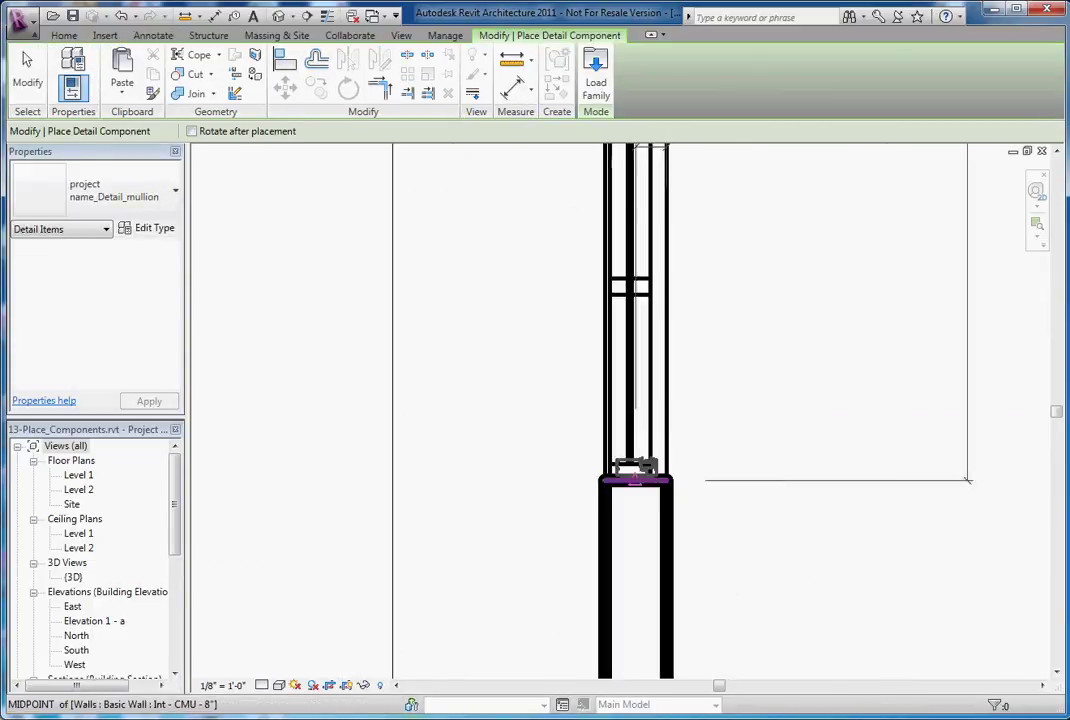